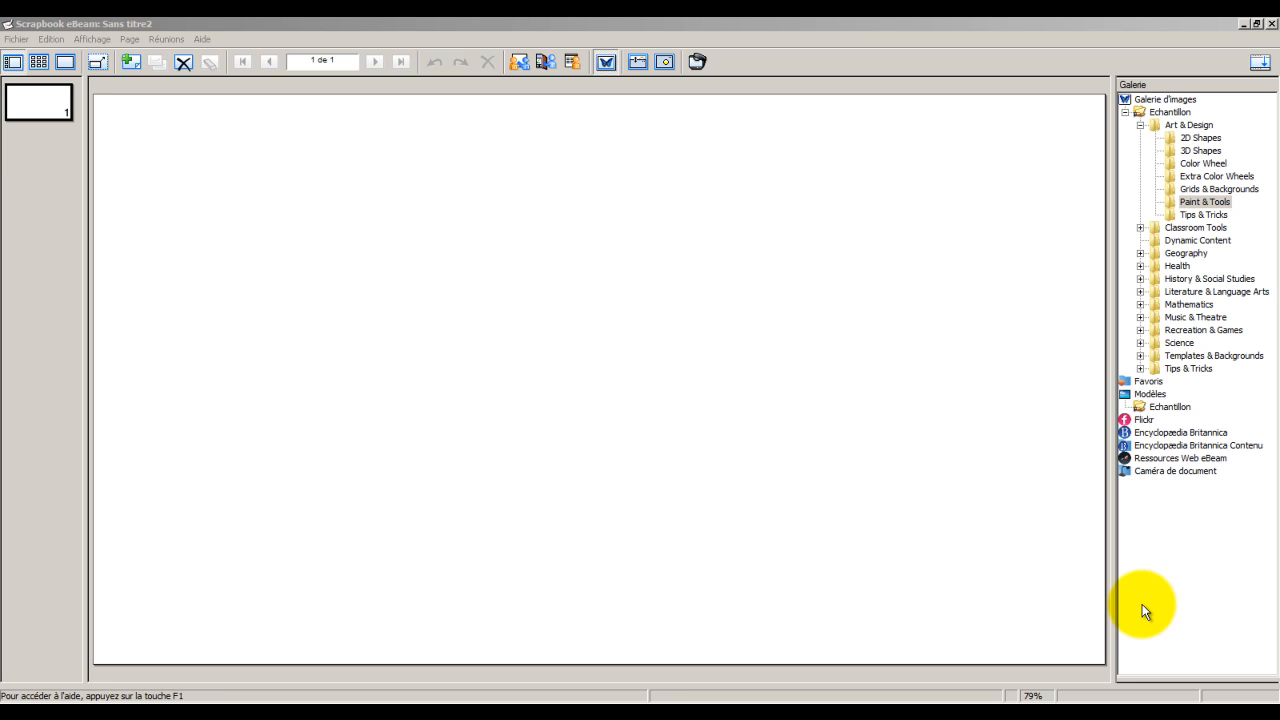
# Step: Give the page a gradient background running from dark blue (RGB 22, 65, 129) to light blue (RGB 187, 206, 247)
pyautogui.rightClick(464, 258)
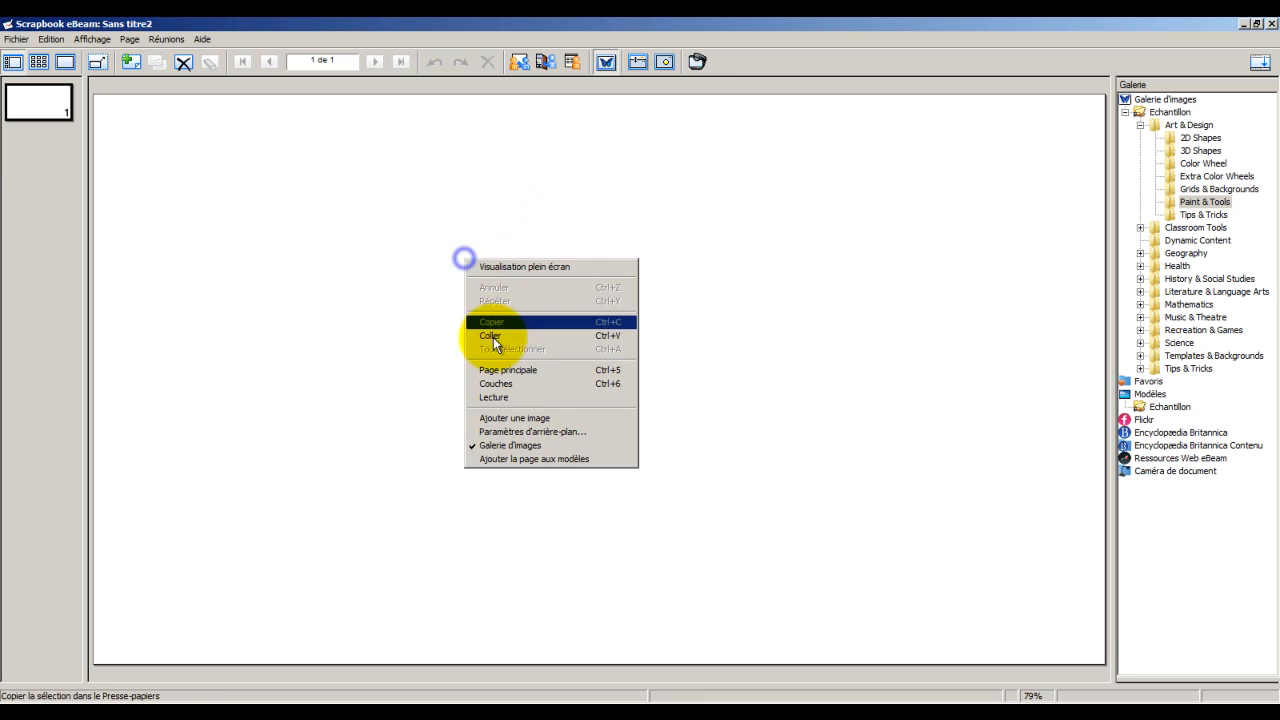
pyautogui.click(537, 431)
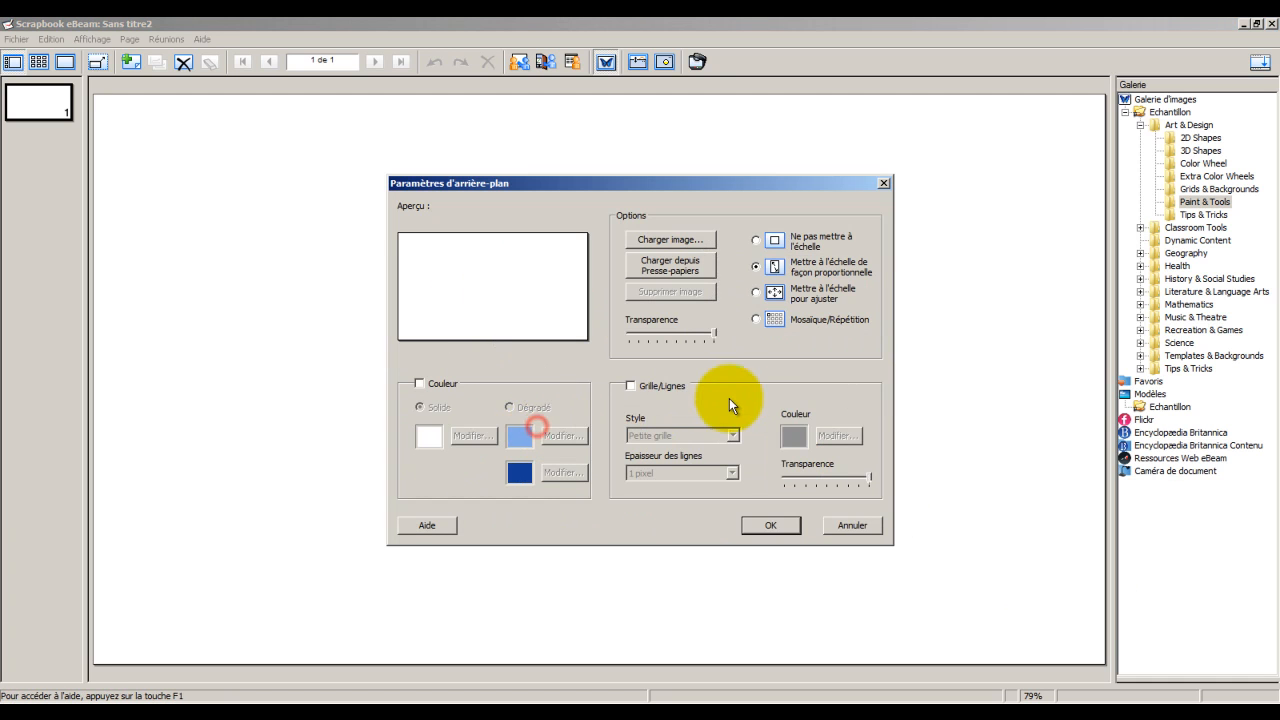
pyautogui.click(430, 384)
pyautogui.click(510, 407)
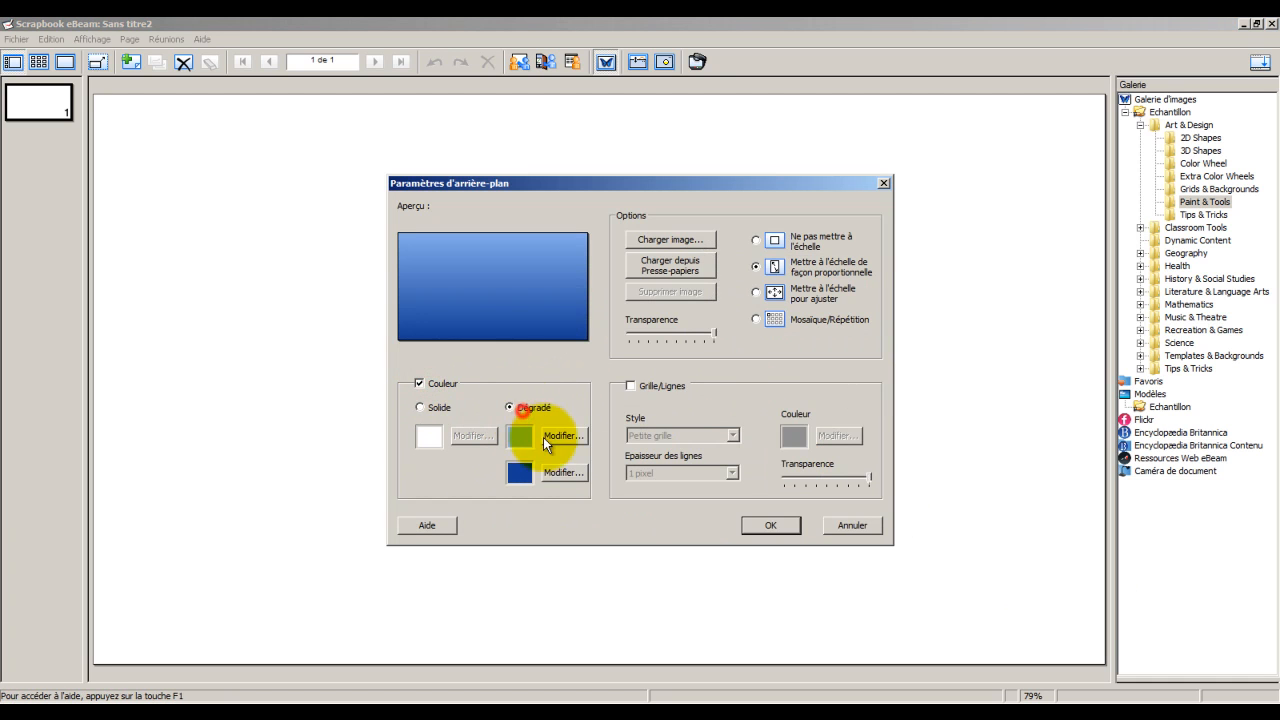
pyautogui.click(563, 435)
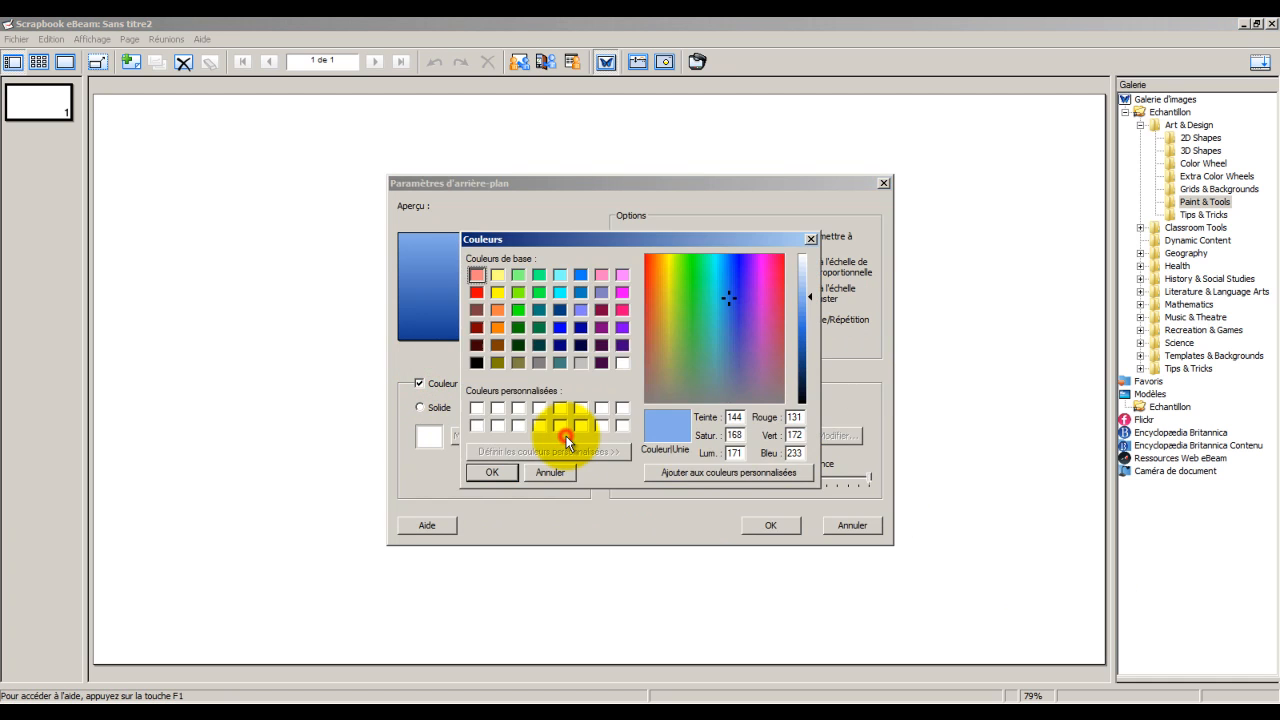
pyautogui.click(805, 358)
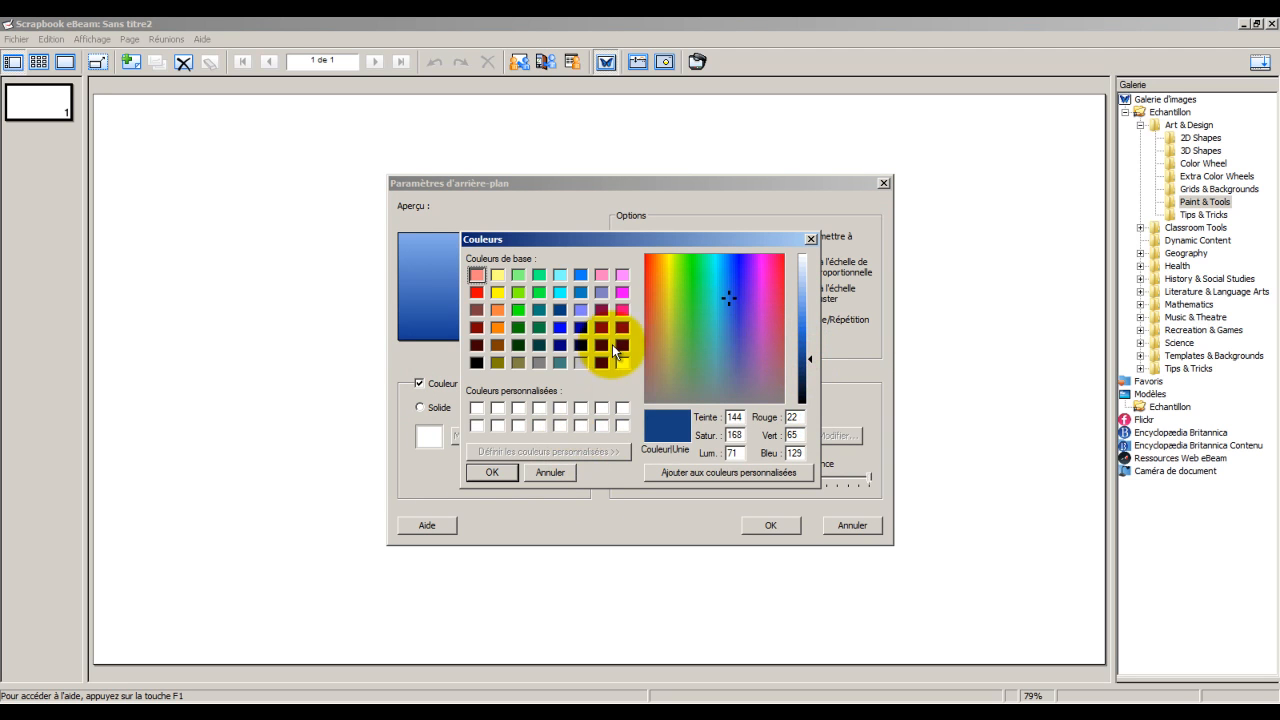
pyautogui.click(494, 471)
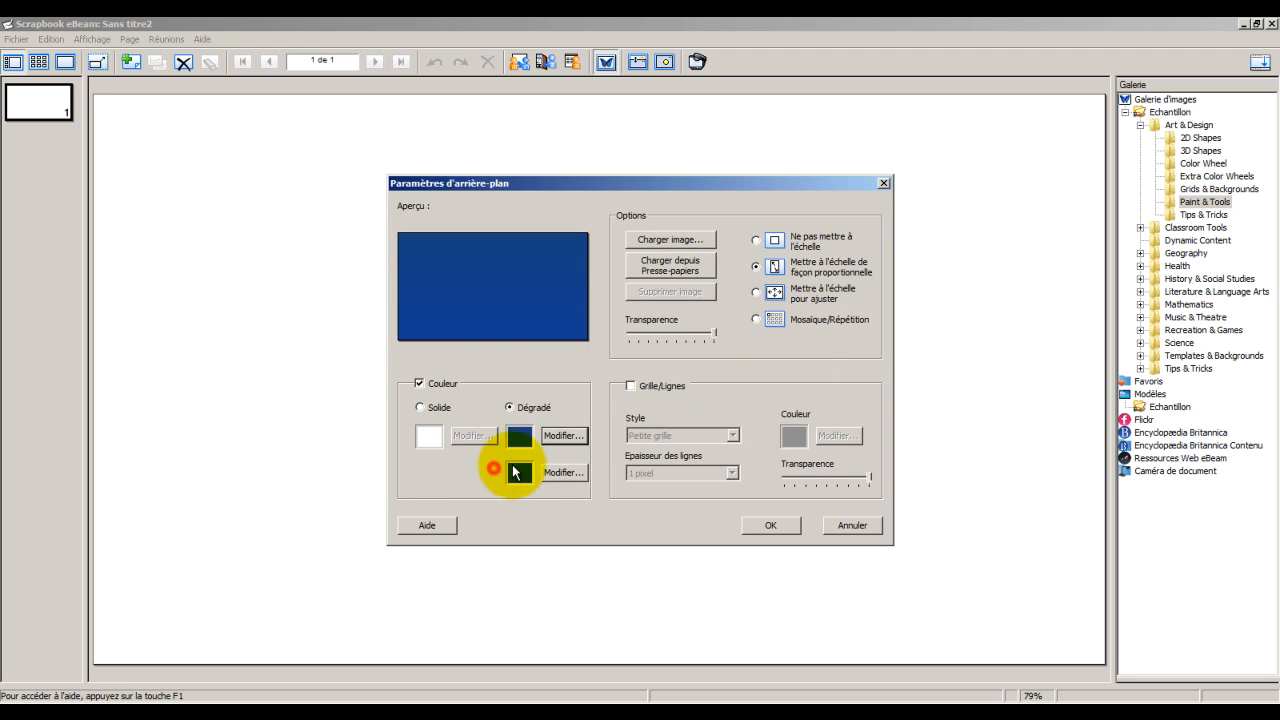
pyautogui.click(563, 472)
pyautogui.click(806, 276)
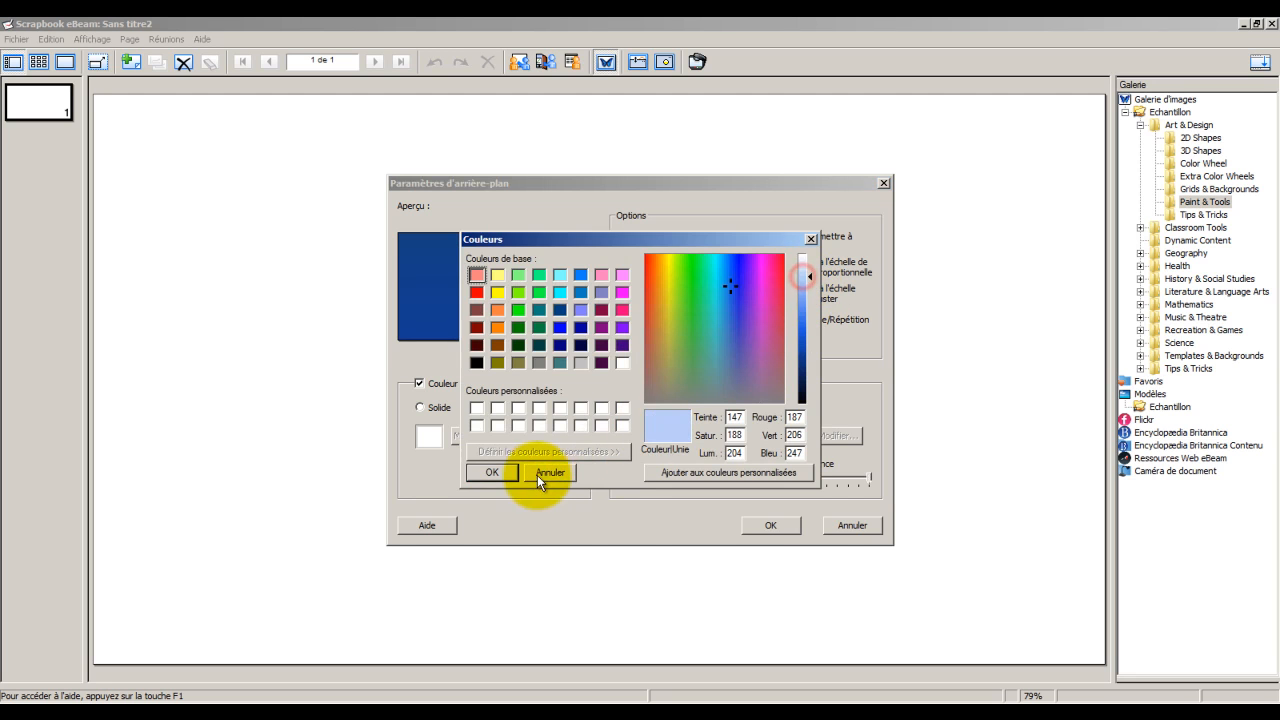
pyautogui.click(510, 472)
# Step: Add a Grande grille grid with white lines to the page background and apply the background settings
pyautogui.click(638, 386)
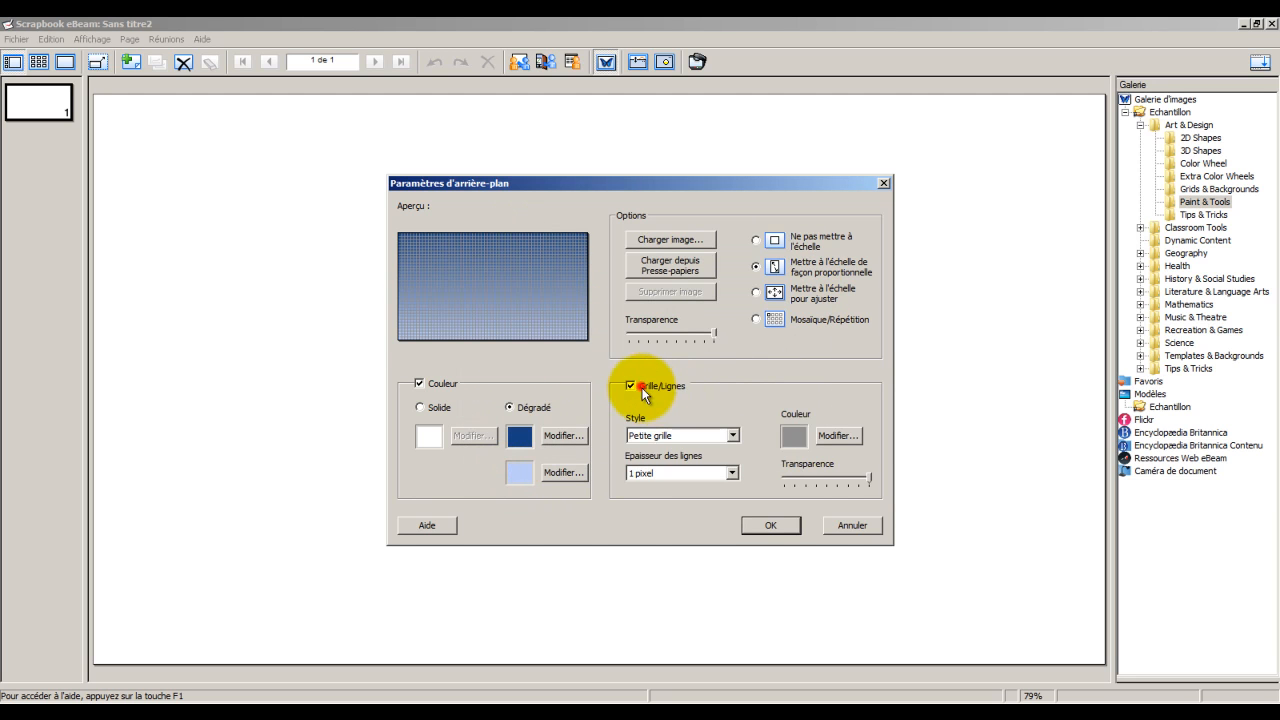
pyautogui.click(732, 435)
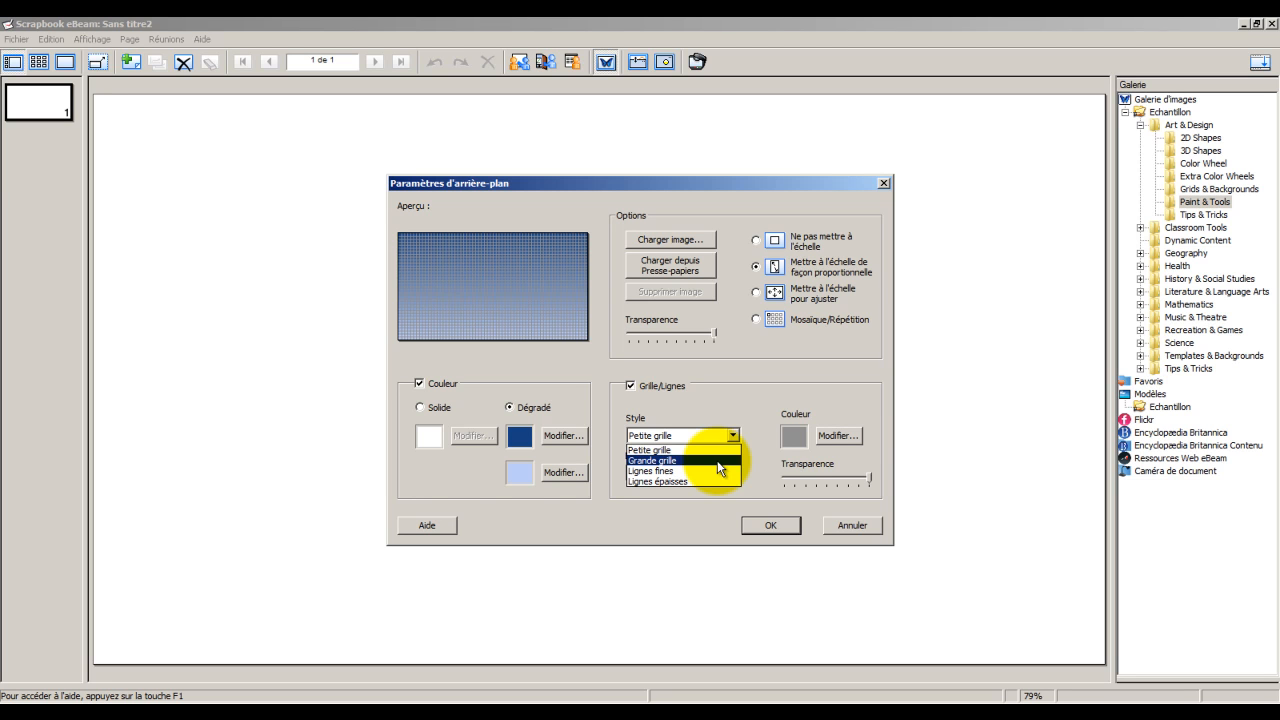
pyautogui.click(719, 460)
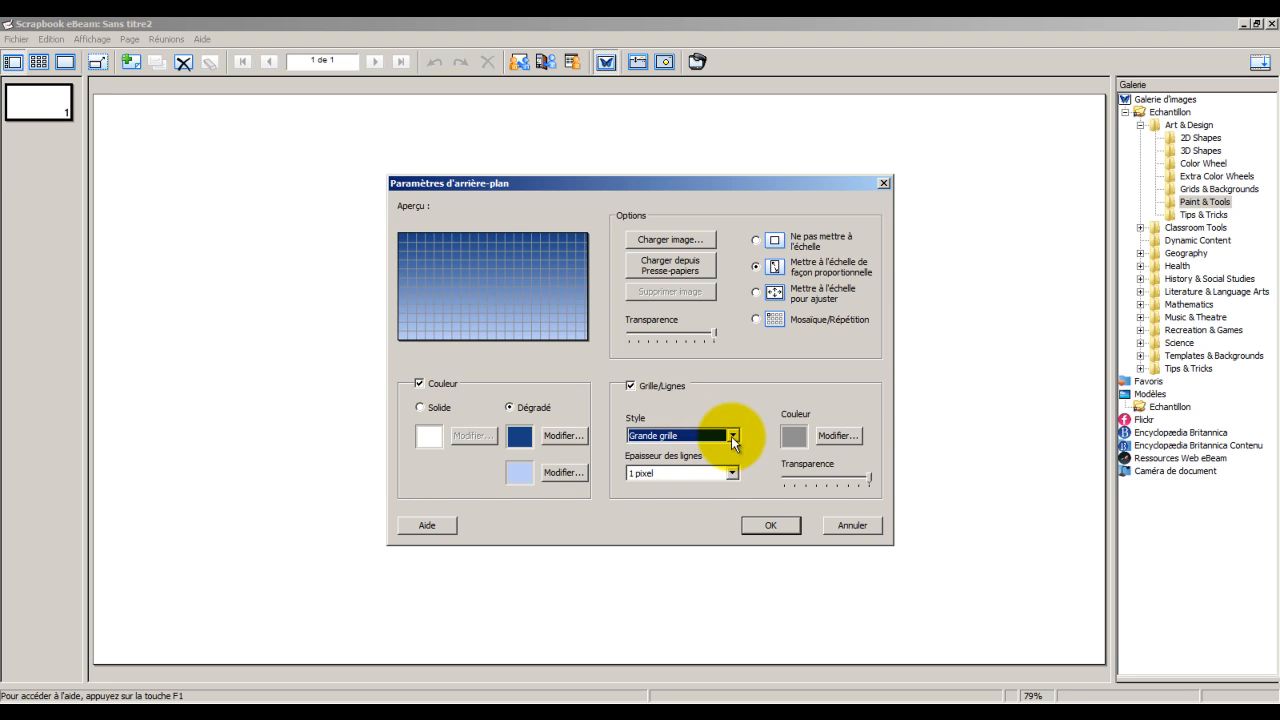
pyautogui.click(838, 435)
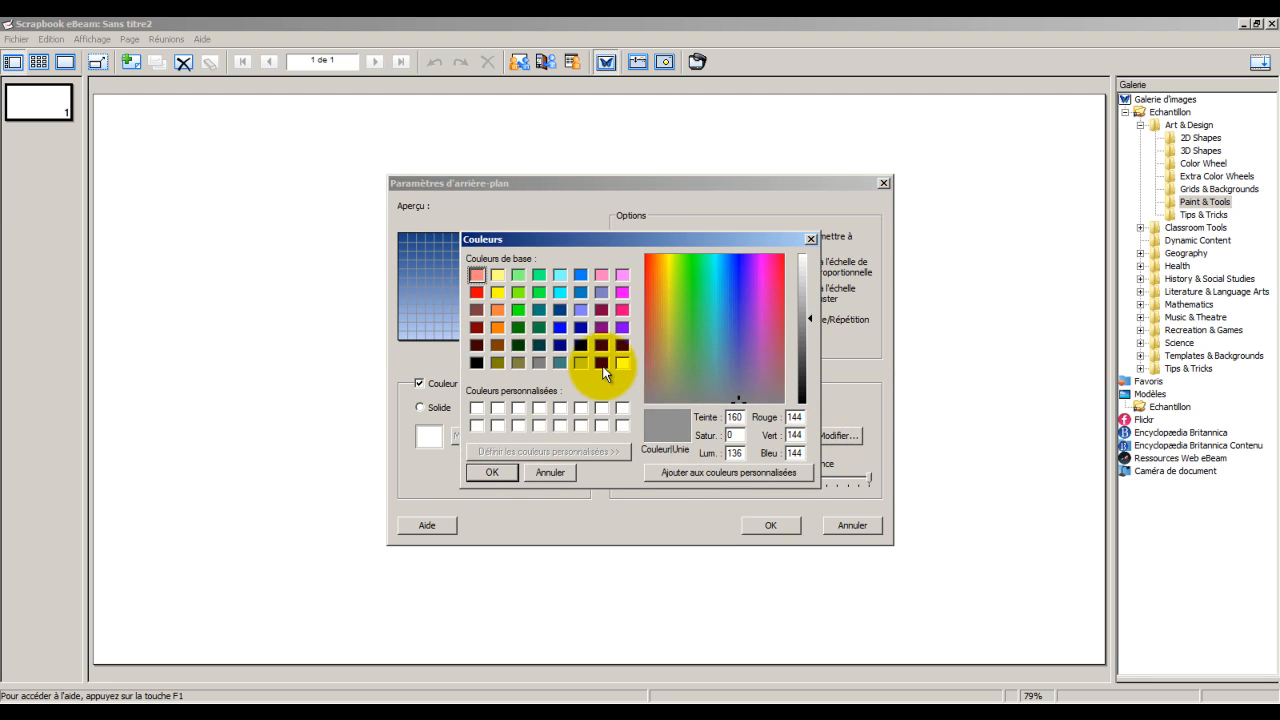
pyautogui.click(622, 363)
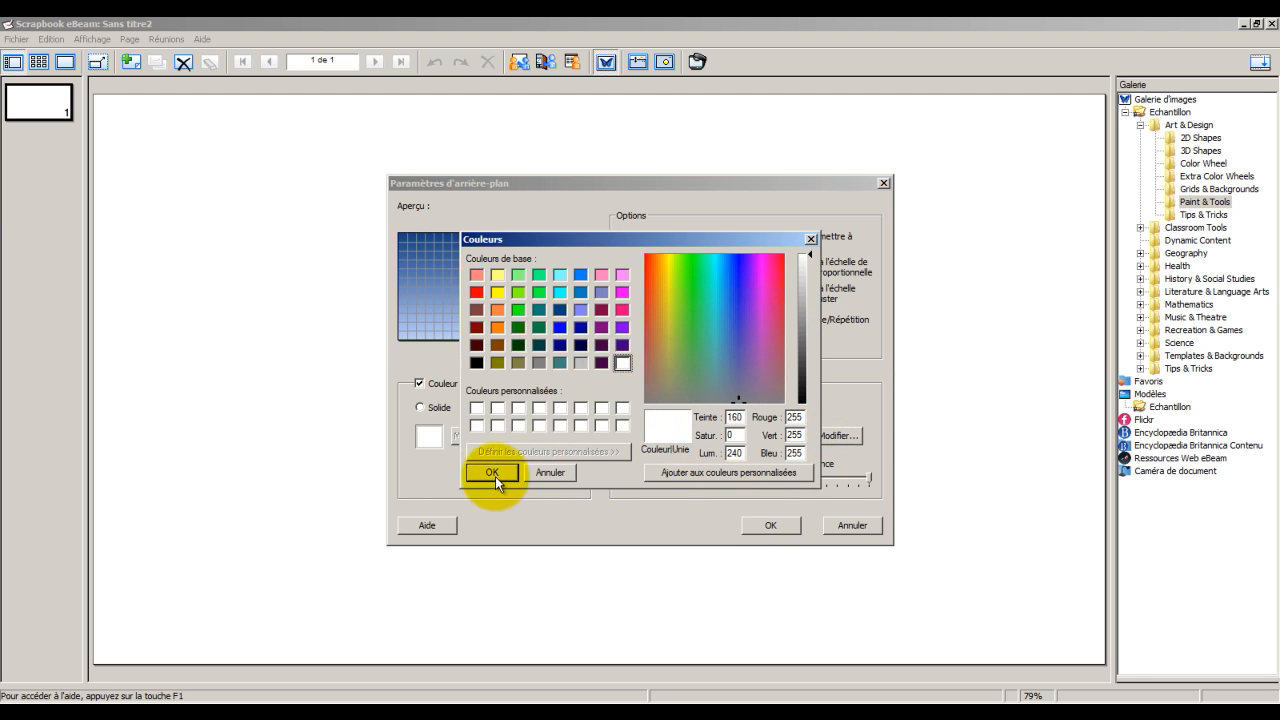
pyautogui.click(492, 472)
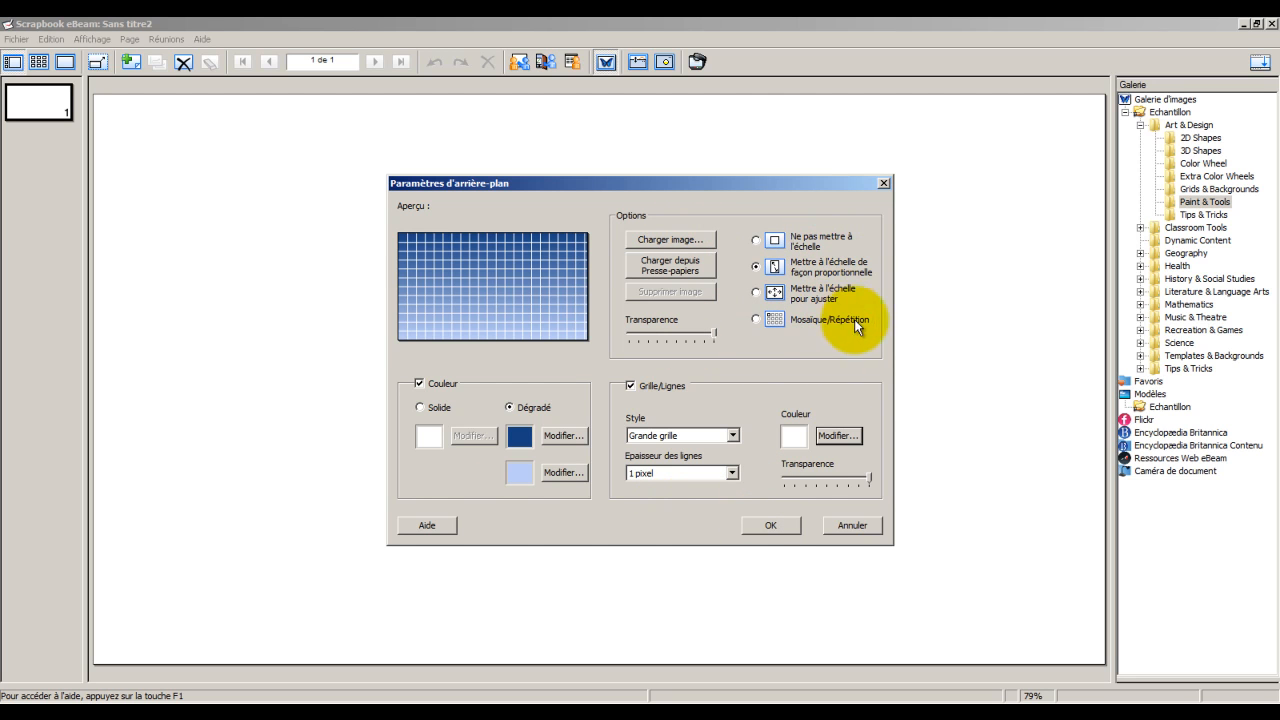
pyautogui.click(777, 526)
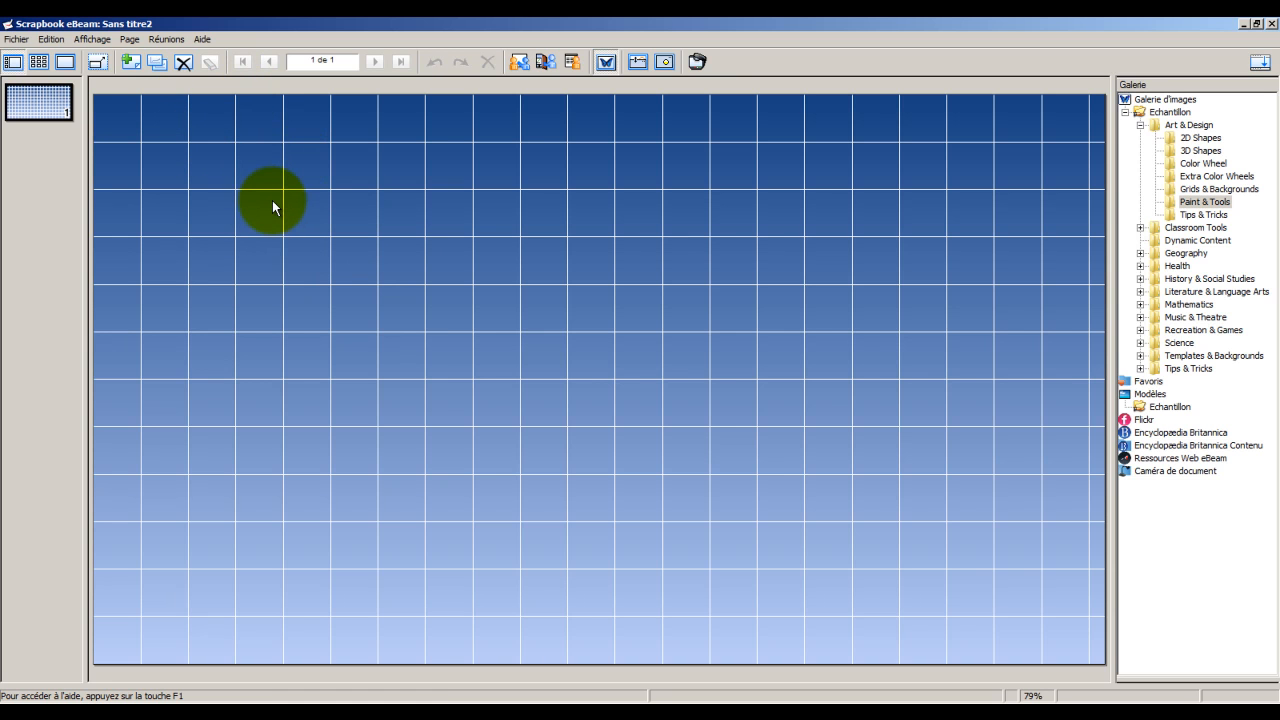
# Step: Insert the Marignan image from the desktop, shrink it to about four grid squares wide and place it in the page's upper-left corner
pyautogui.click(130, 39)
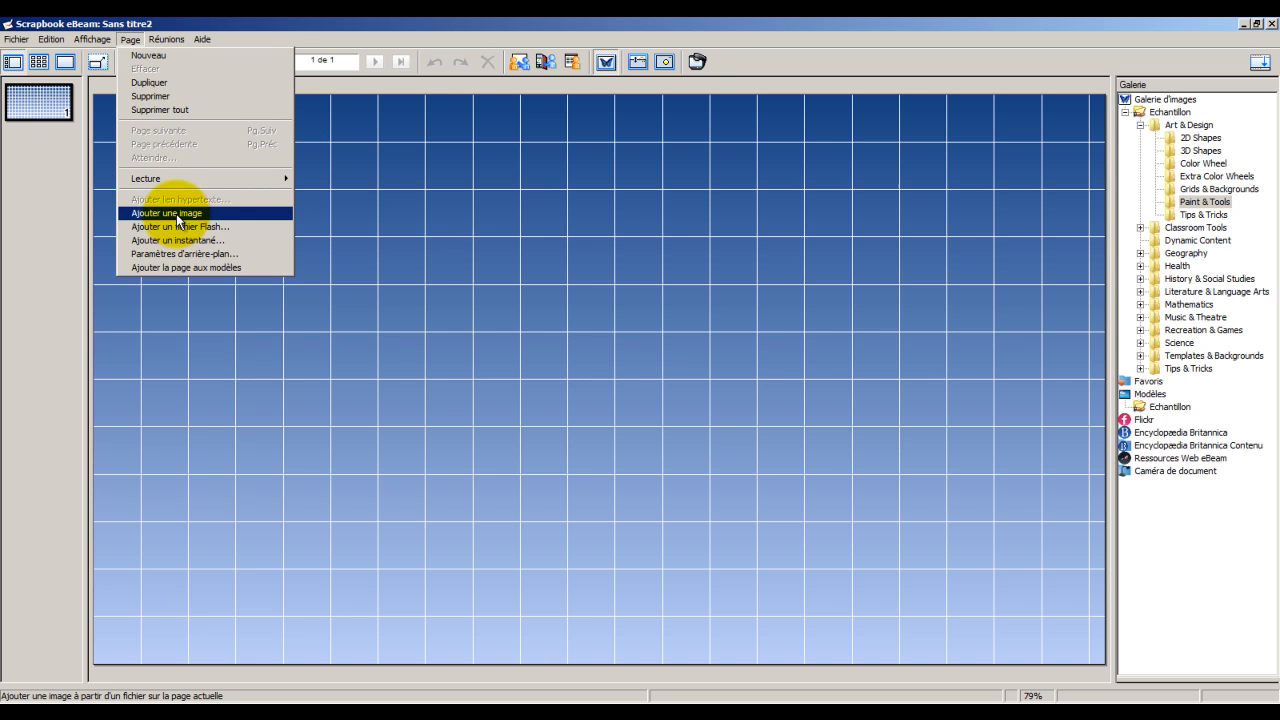
pyautogui.click(177, 216)
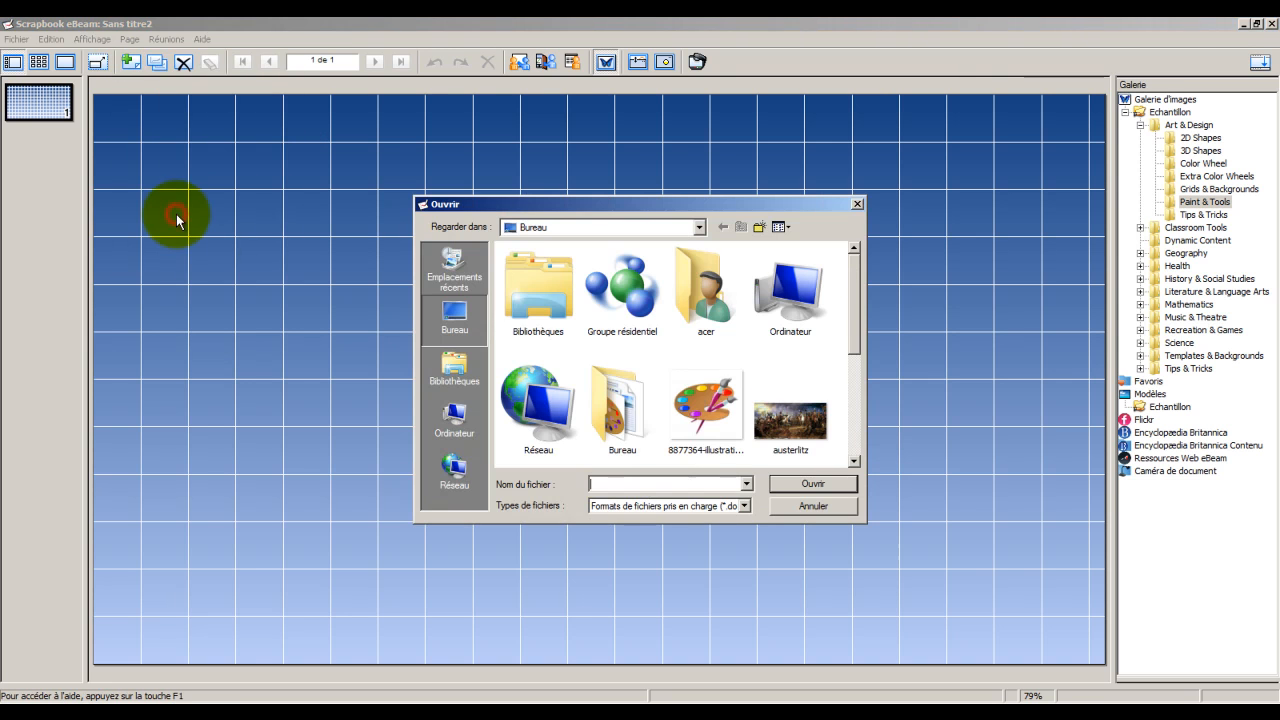
pyautogui.click(852, 400)
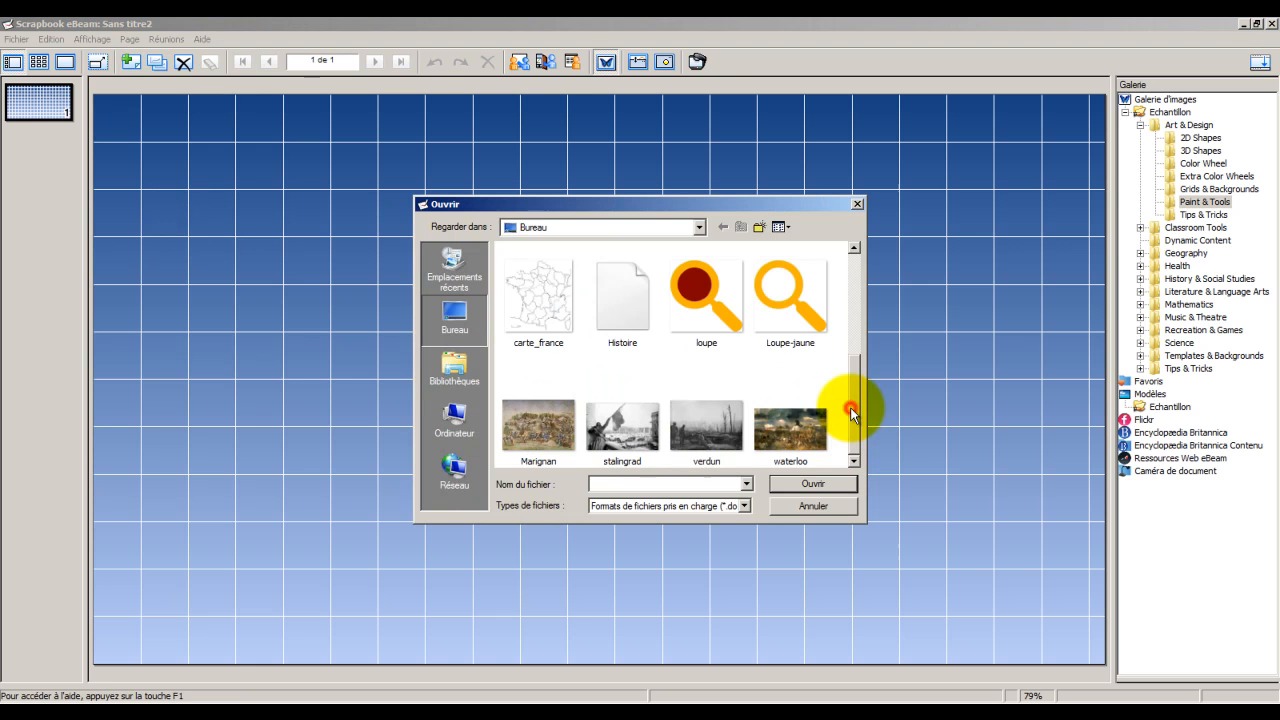
pyautogui.doubleClick(536, 426)
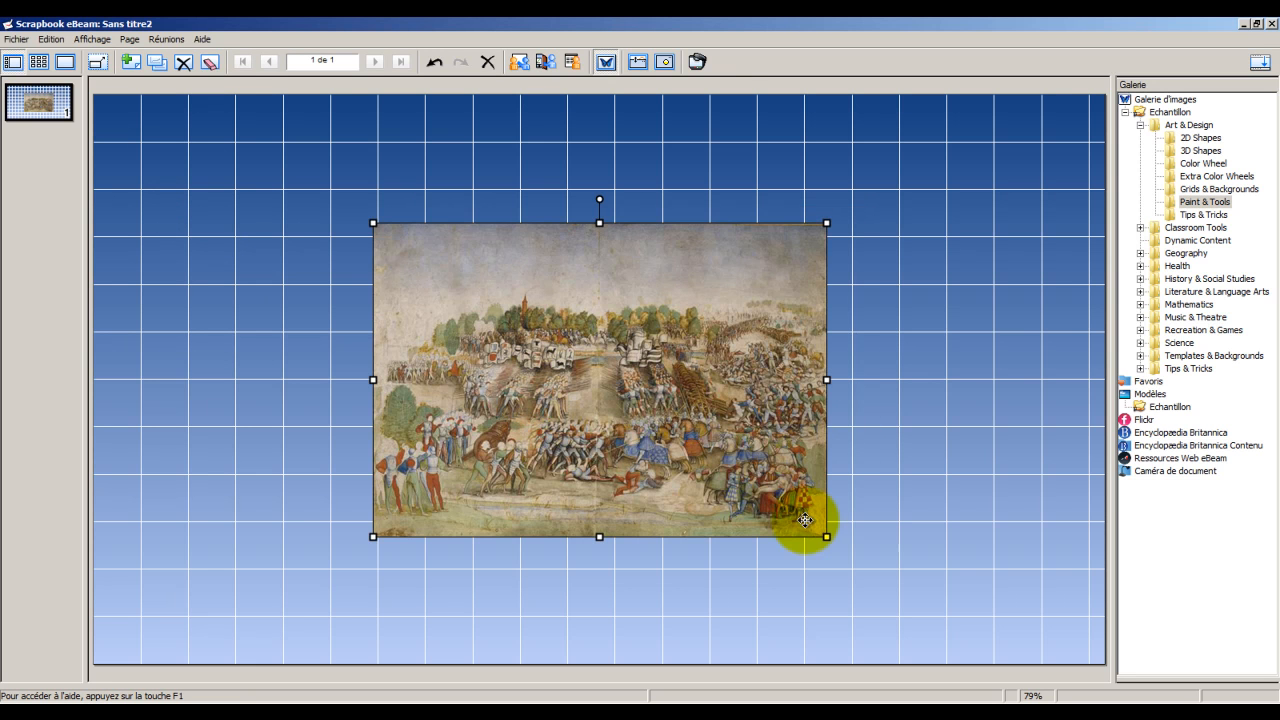
pyautogui.moveTo(826, 537); pyautogui.dragTo(626, 401)
pyautogui.moveTo(507, 339); pyautogui.dragTo(246, 228)
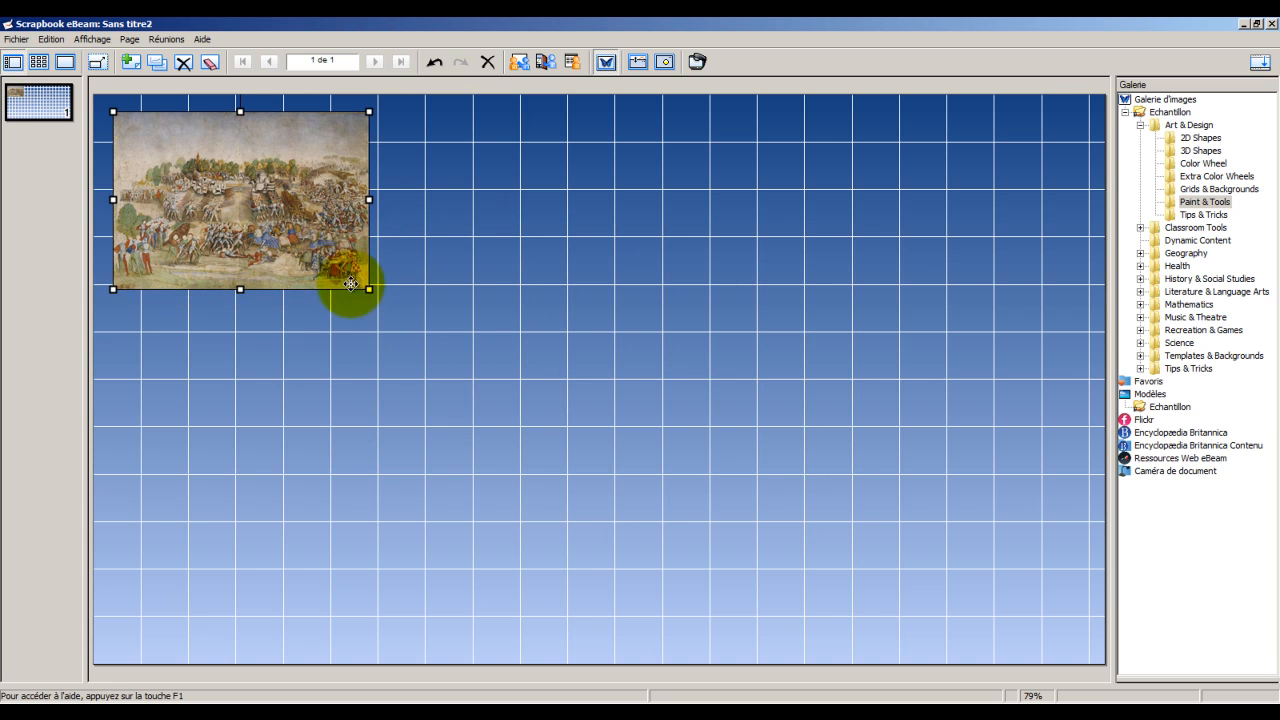
pyautogui.moveTo(369, 289); pyautogui.dragTo(304, 244)
# Step: Insert the austerlitz image, shrink it to about the width of the Marignan picture and place it just right of that picture
pyautogui.click(130, 39)
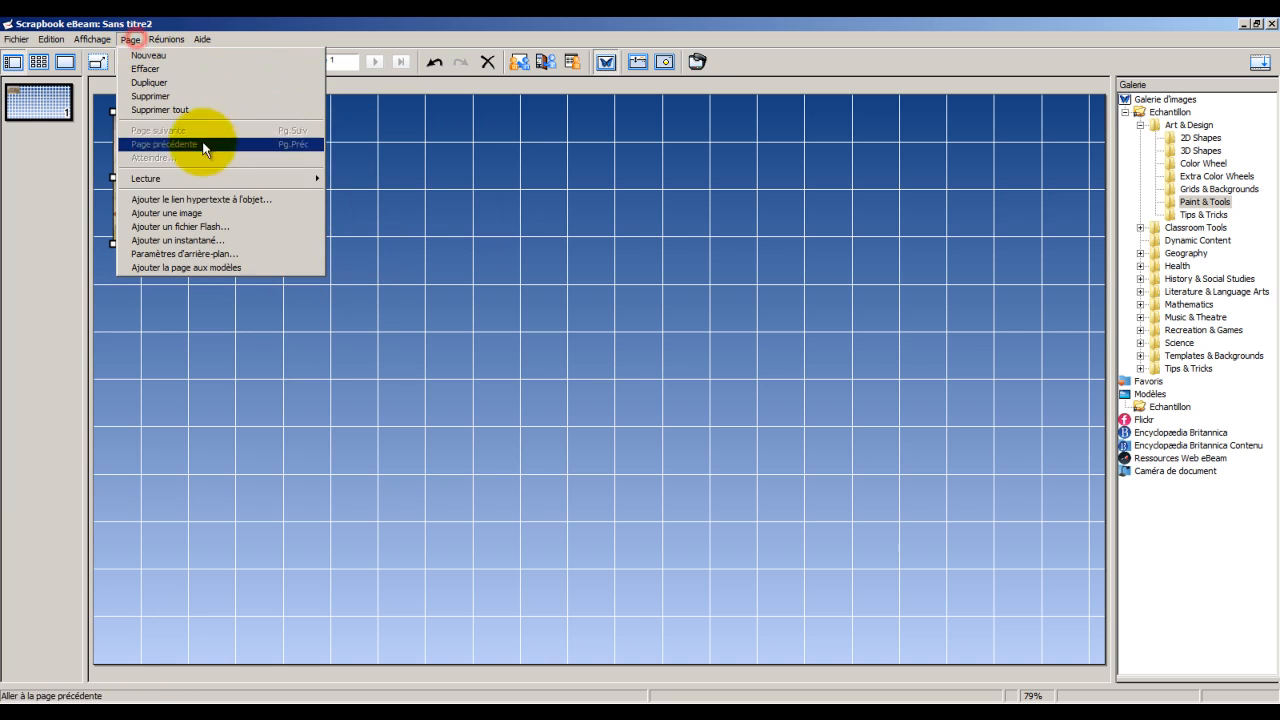
pyautogui.click(207, 214)
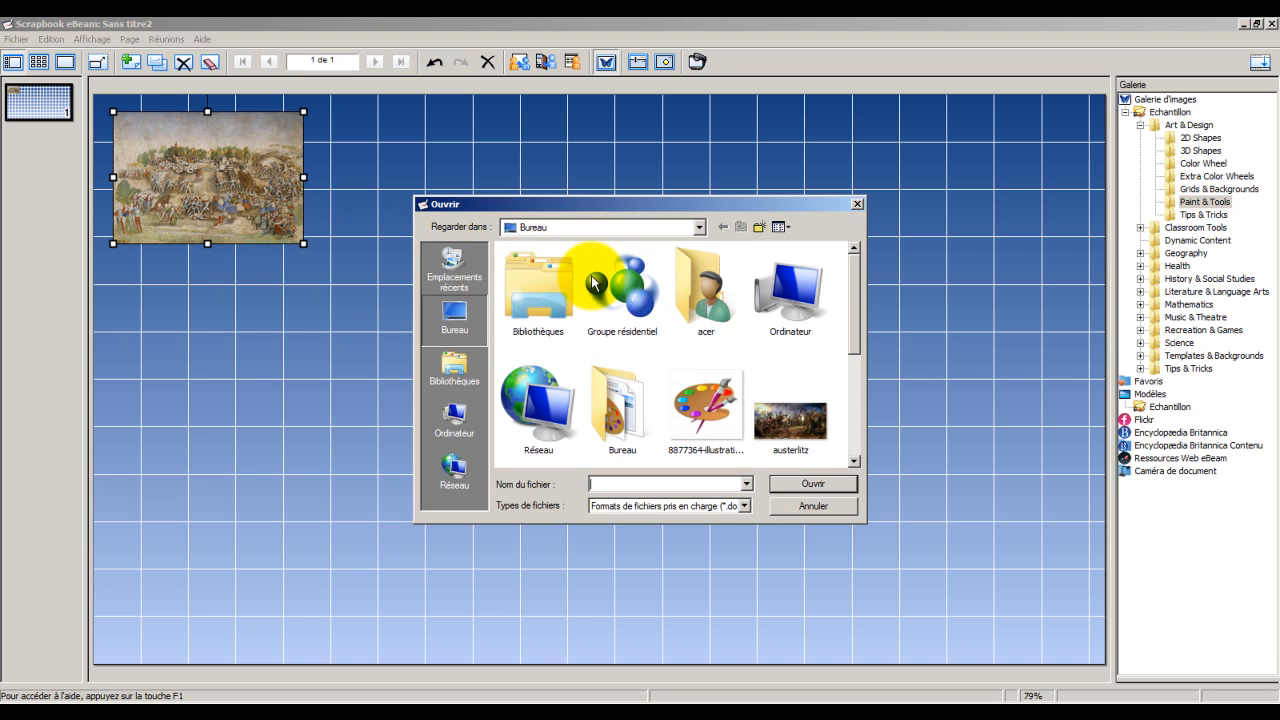
pyautogui.click(855, 401)
pyautogui.click(855, 345)
pyautogui.click(803, 418)
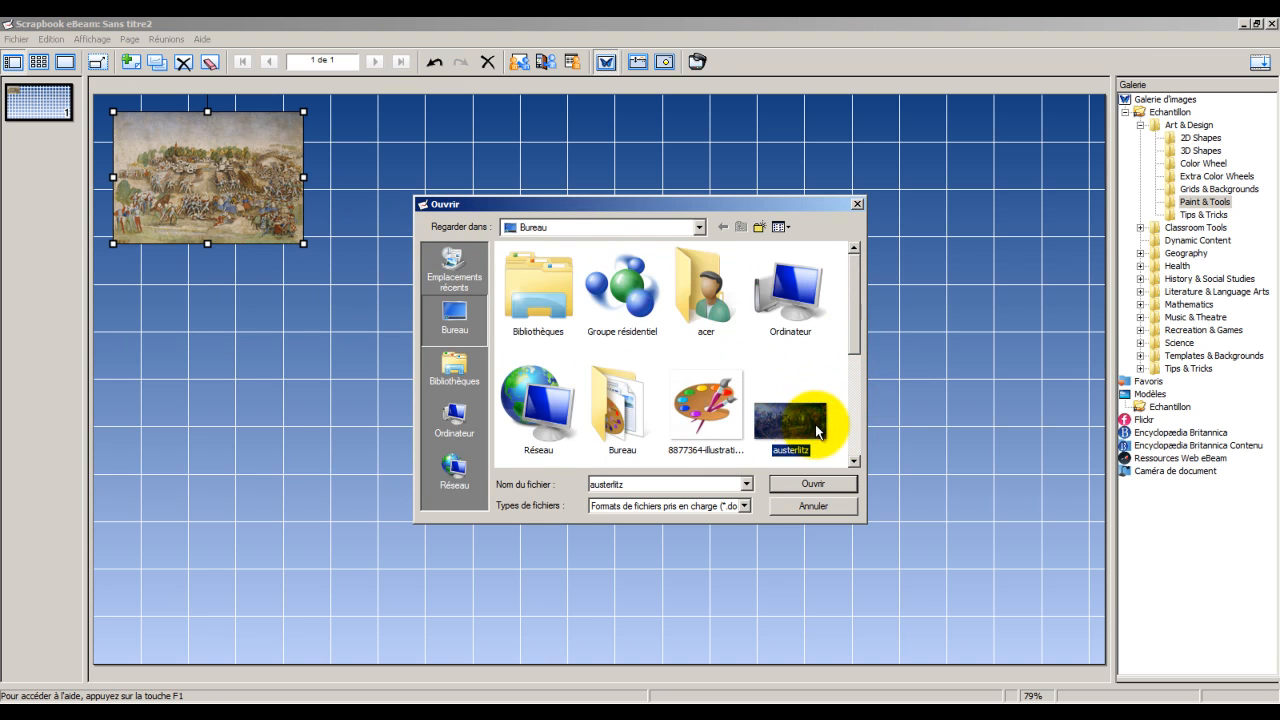
pyautogui.click(800, 485)
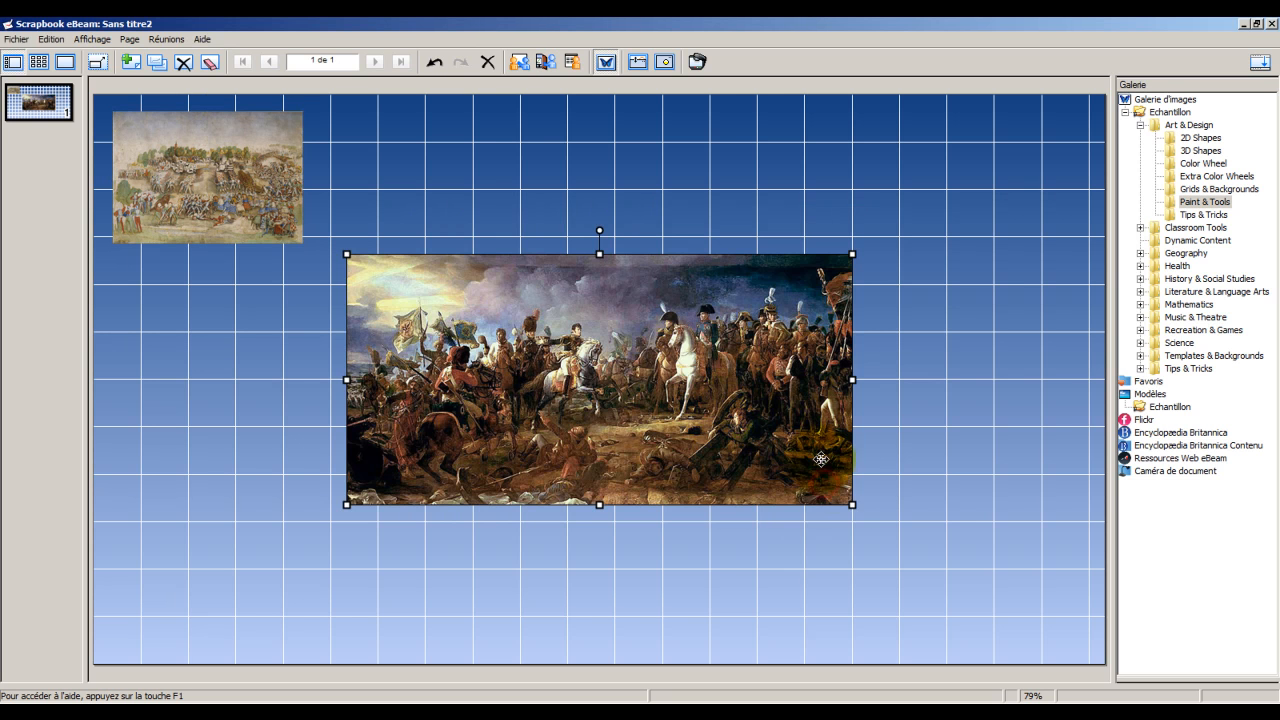
pyautogui.moveTo(849, 503)
pyautogui.mouseDown()
pyautogui.moveTo(585, 400)
pyautogui.moveTo(536, 233)
pyautogui.moveTo(552, 232)
pyautogui.moveTo(530, 221)
pyautogui.mouseUp()
pyautogui.moveTo(426, 174); pyautogui.dragTo(425, 185)
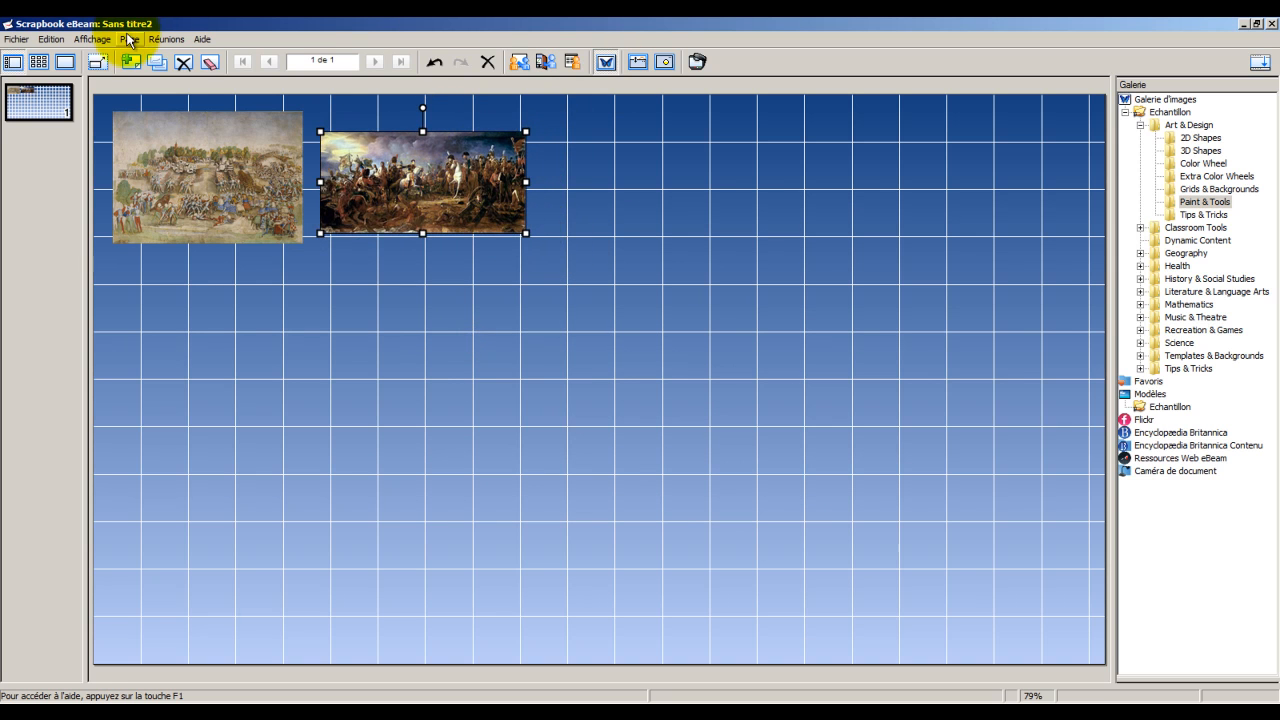
# Step: Insert the waterloo image, shrink it to match the other pictures and place it right of the austerlitz picture
pyautogui.click(129, 38)
pyautogui.click(191, 214)
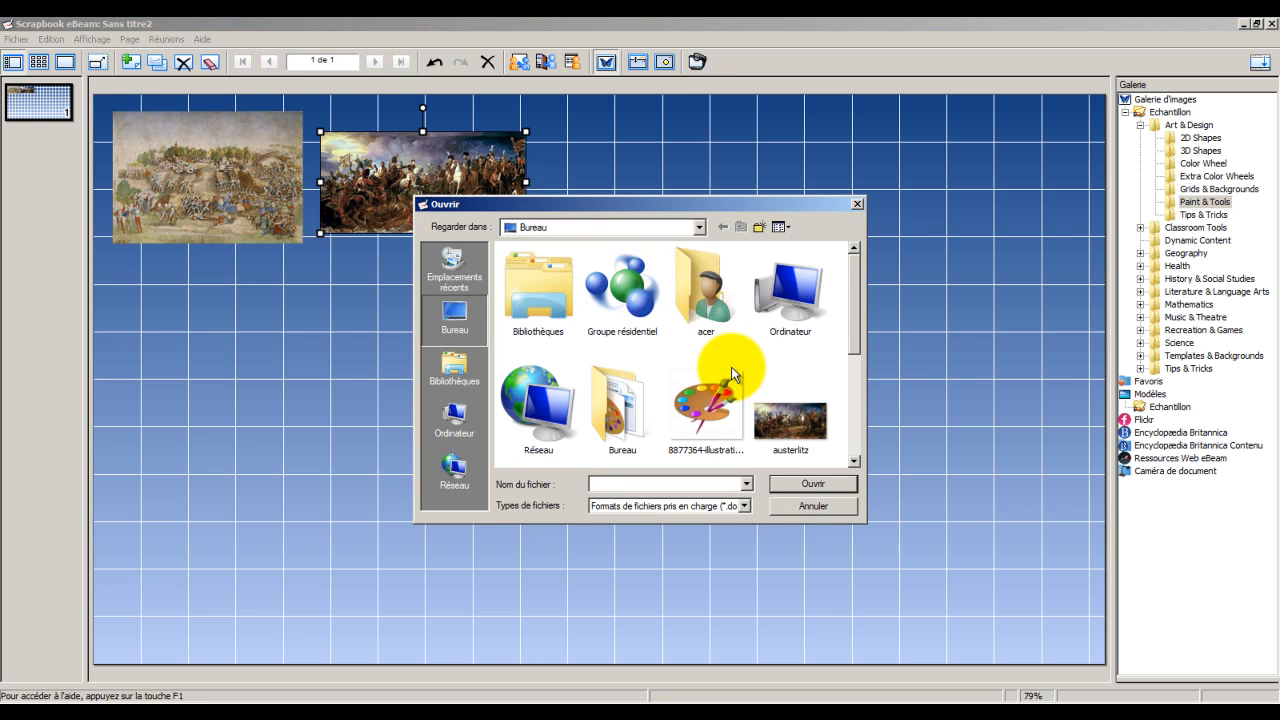
pyautogui.scroll(-5, 841, 402)
pyautogui.click(790, 425)
pyautogui.click(813, 483)
pyautogui.moveTo(847, 527); pyautogui.dragTo(553, 380)
pyautogui.moveTo(483, 313); pyautogui.dragTo(675, 205)
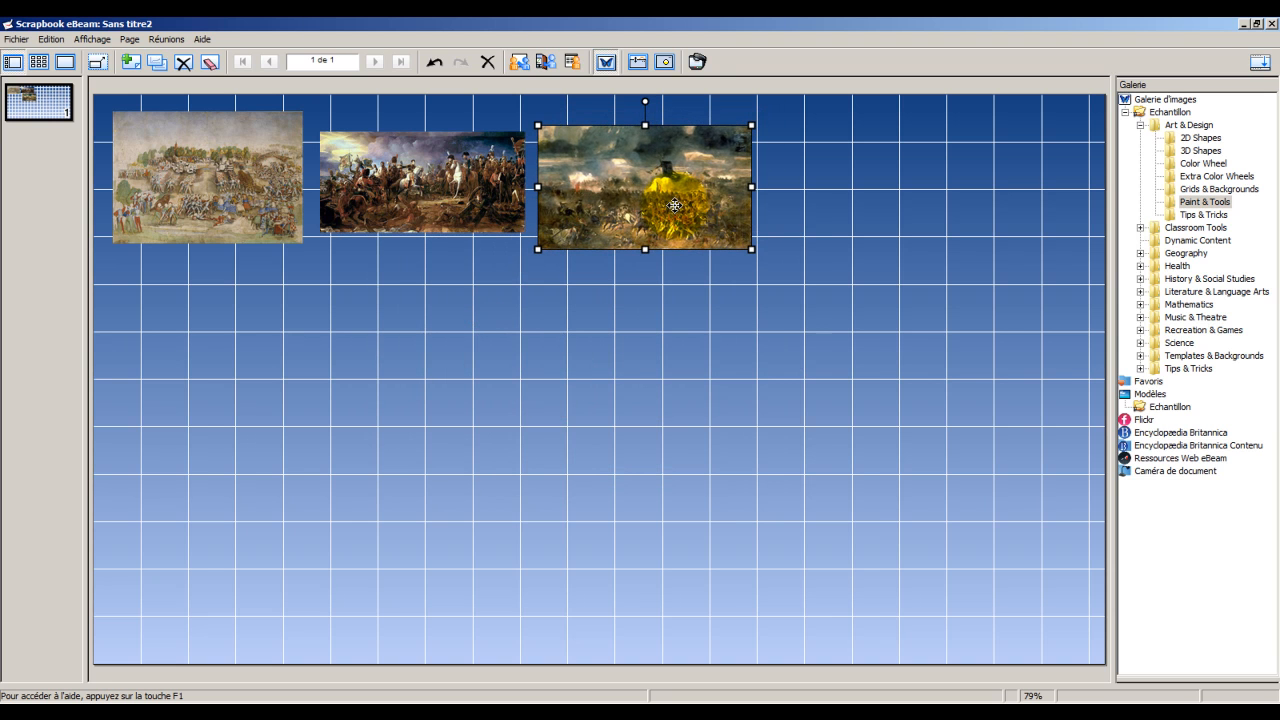
pyautogui.click(758, 315)
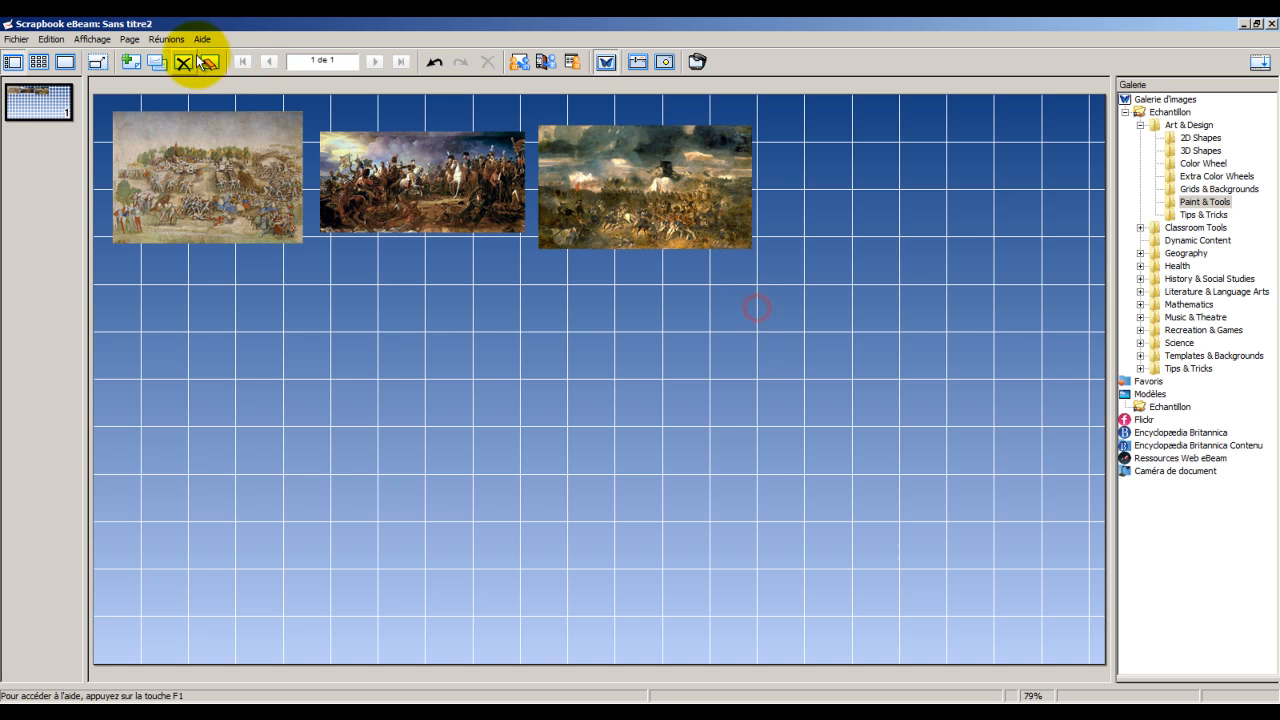
# Step: Insert the verdun image on the page and shrink it to about the size of the other battle pictures
pyautogui.click(137, 41)
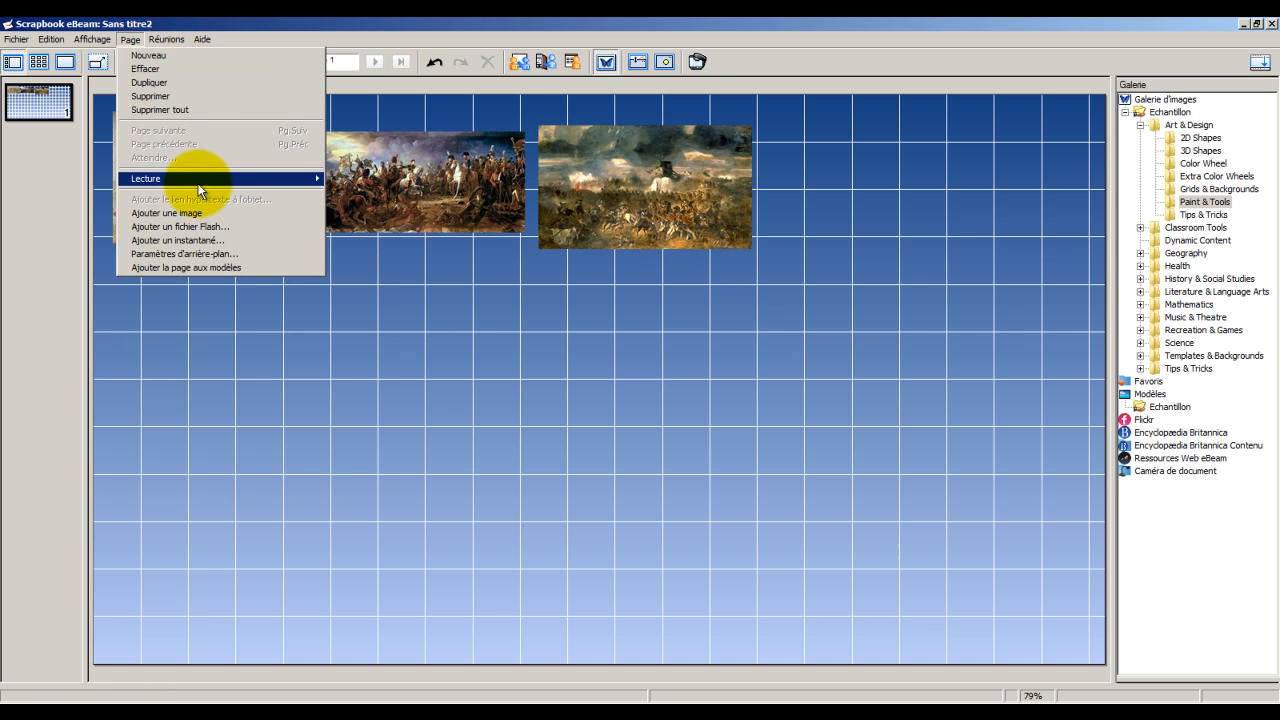
pyautogui.click(204, 220)
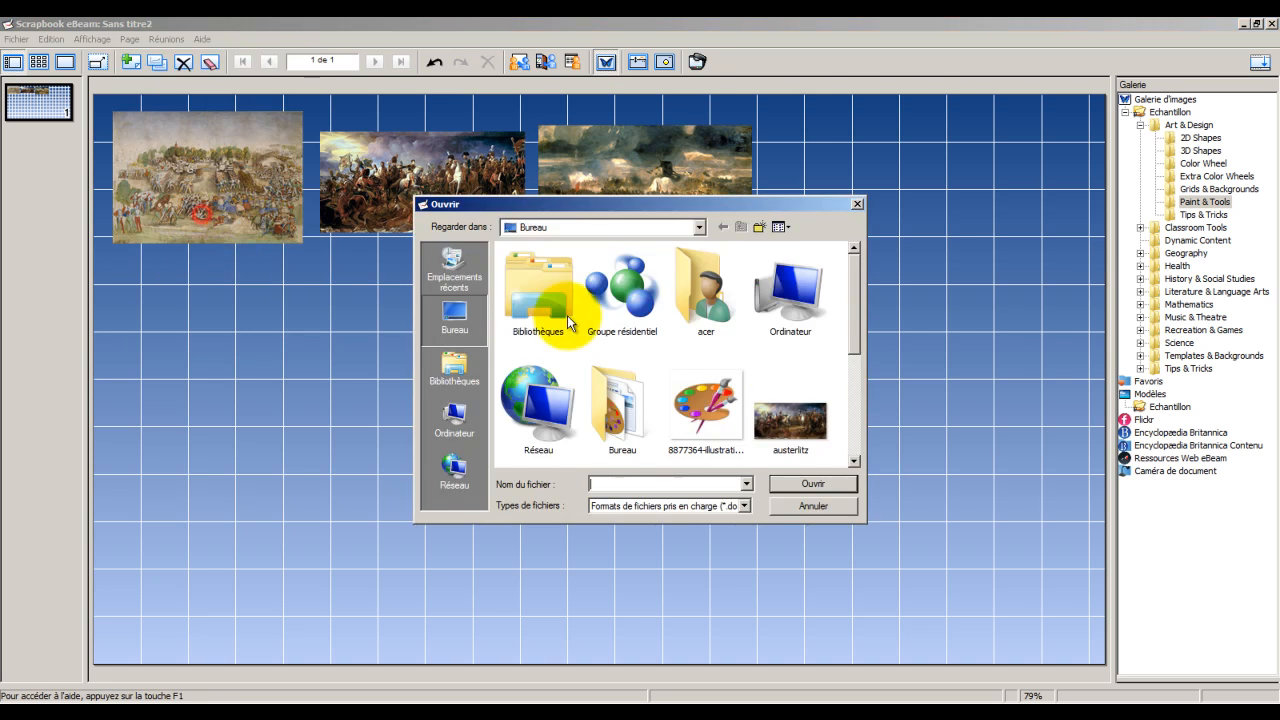
pyautogui.click(857, 408)
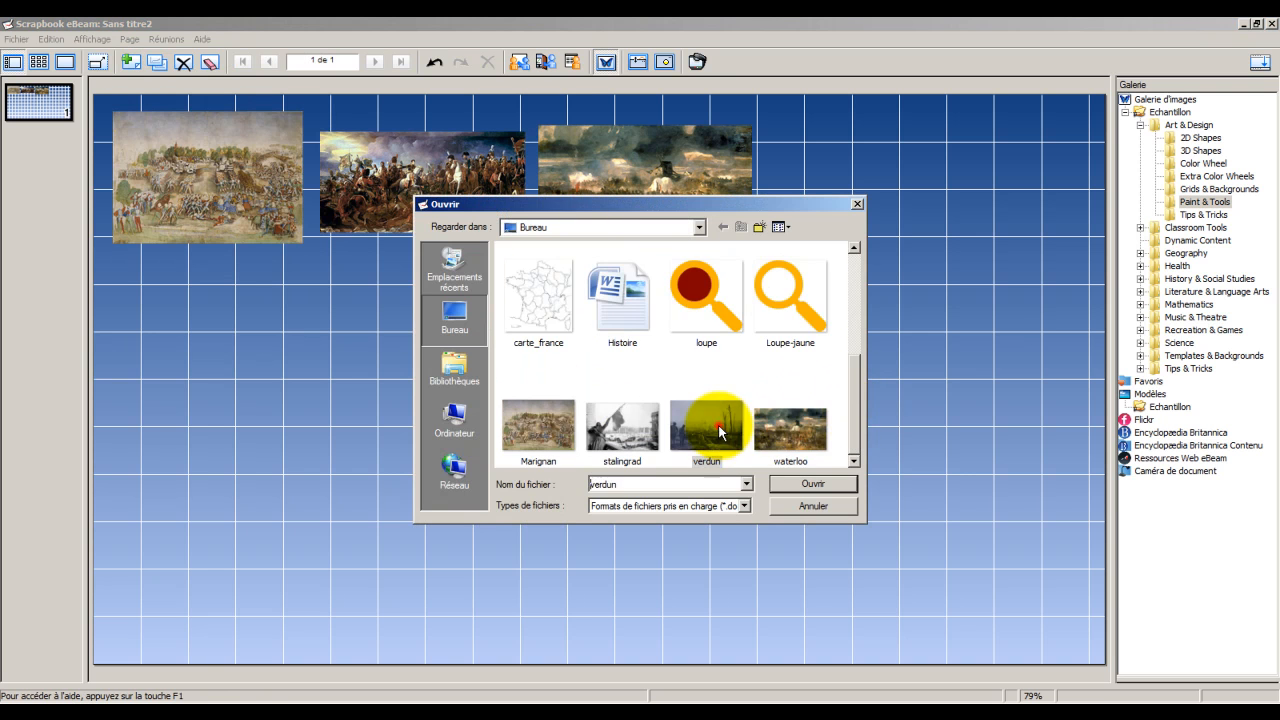
pyautogui.doubleClick(714, 423)
pyautogui.moveTo(808, 520); pyautogui.dragTo(517, 351)
pyautogui.click(634, 390)
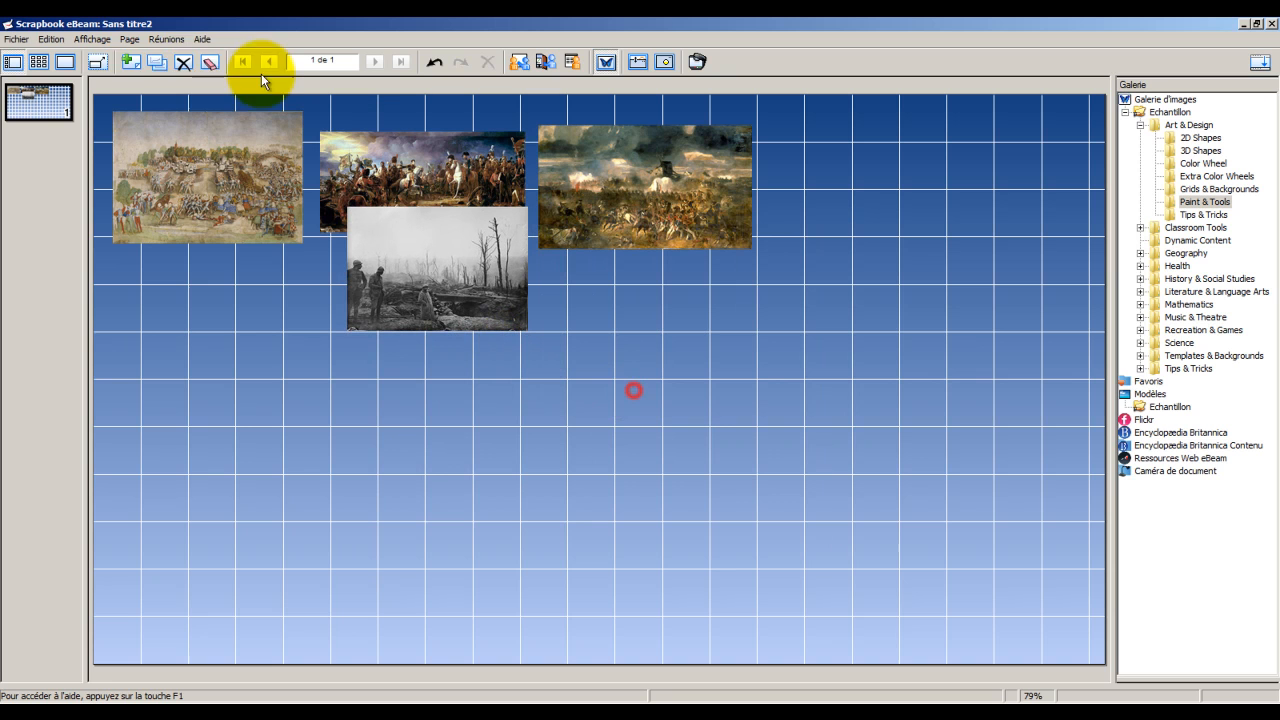
# Step: Insert the stalingrad image, shrink it to thumbnail size and leave it below the waterloo picture
pyautogui.click(130, 39)
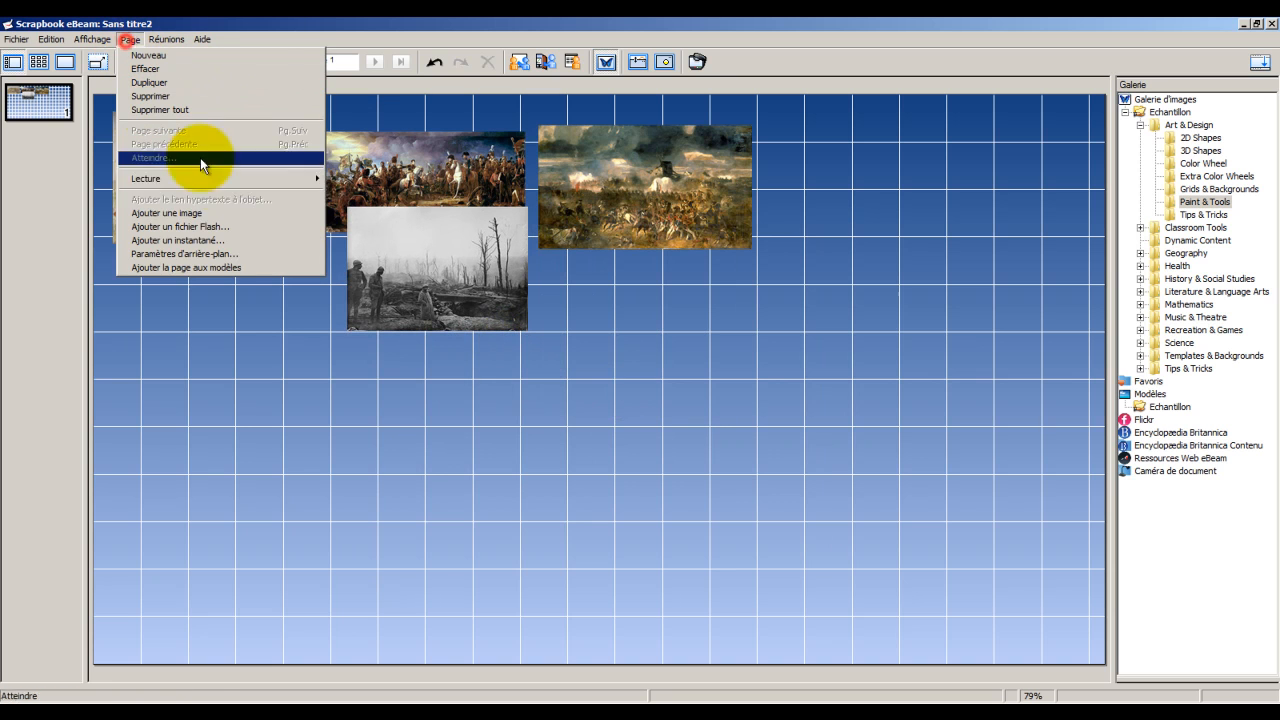
pyautogui.click(217, 216)
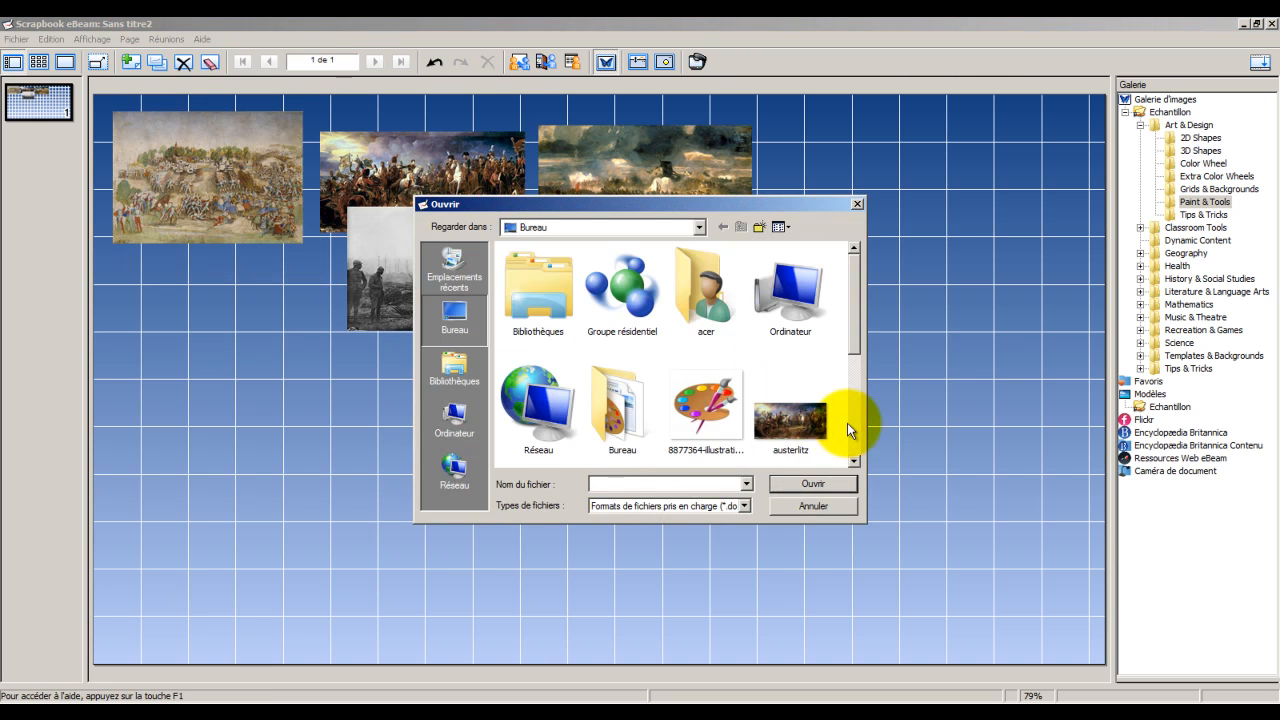
pyautogui.scroll(-2, 847, 423)
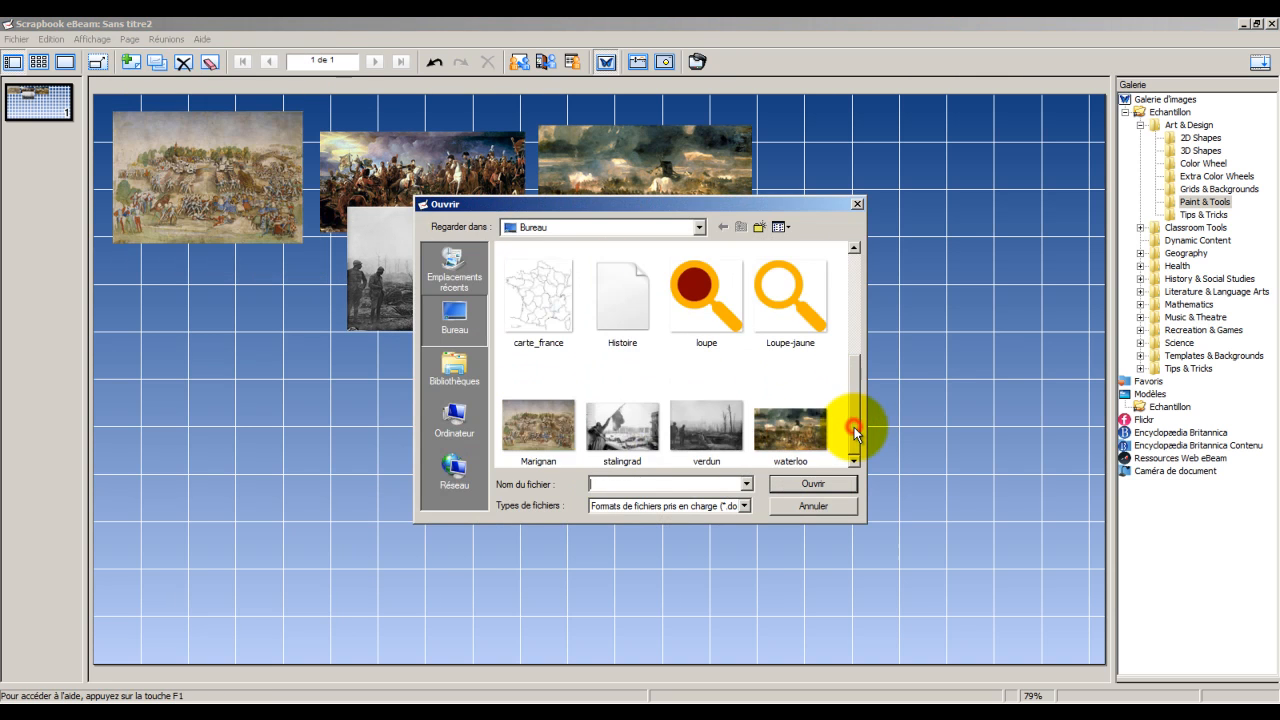
pyautogui.doubleClick(621, 425)
pyautogui.moveTo(852, 545); pyautogui.dragTo(766, 351)
# Step: Select all five battle pictures together and shift the group slightly down and to the right on the page
pyautogui.moveTo(941, 503); pyautogui.dragTo(100, 106)
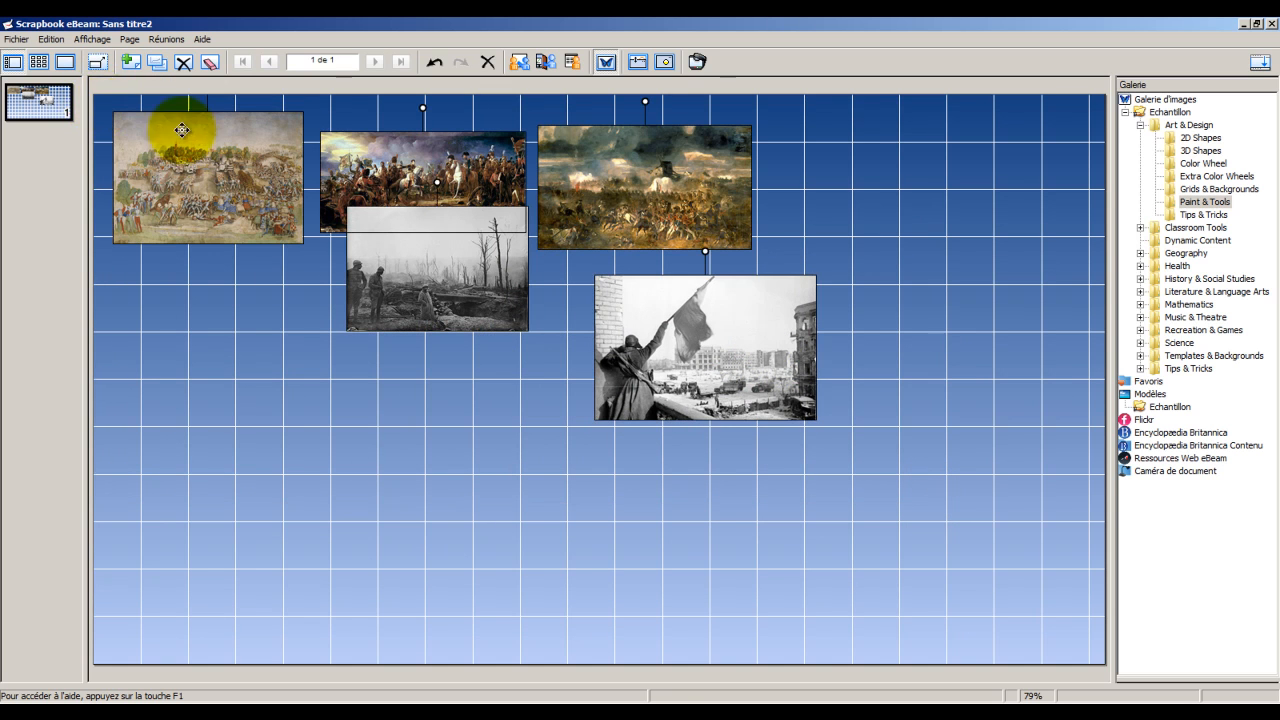
pyautogui.moveTo(811, 416)
pyautogui.mouseDown()
pyautogui.moveTo(883, 534)
pyautogui.moveTo(816, 436)
pyautogui.mouseUp()
pyautogui.click(847, 538)
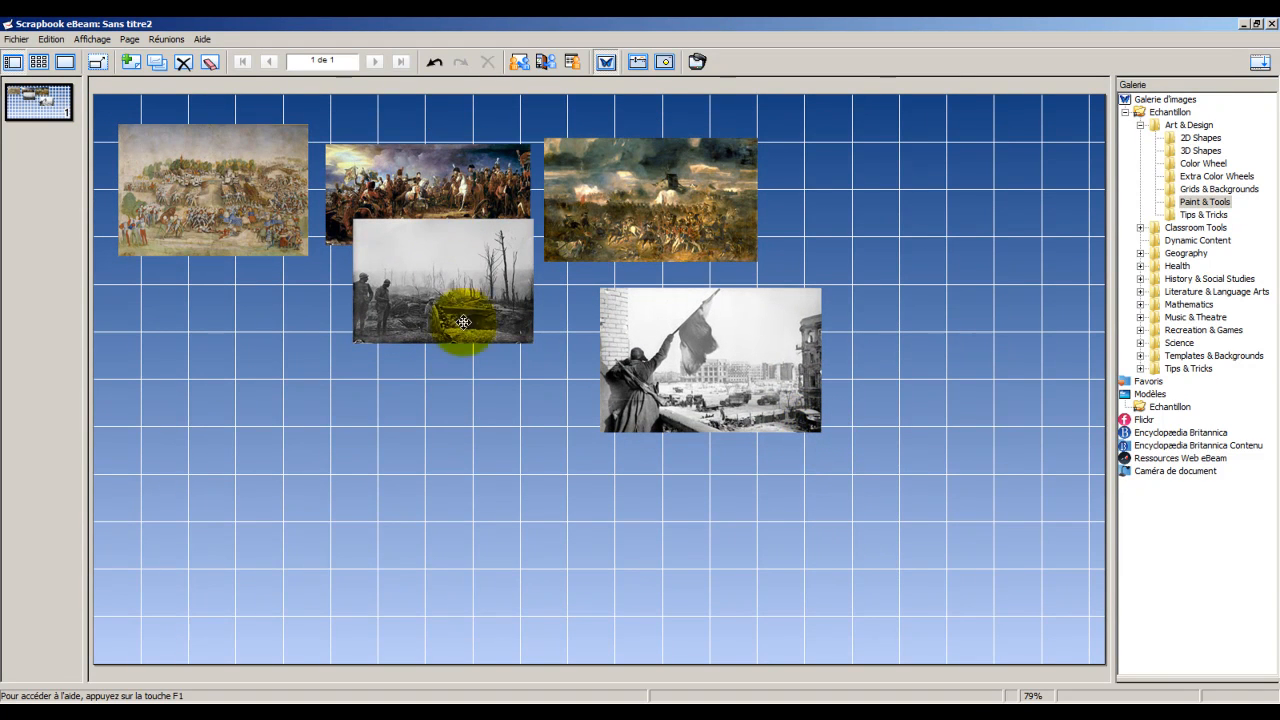
# Step: Nudge the Marignan, austerlitz and waterloo pictures slightly to the left to space out the upper row
pyautogui.moveTo(260, 198); pyautogui.dragTo(250, 204)
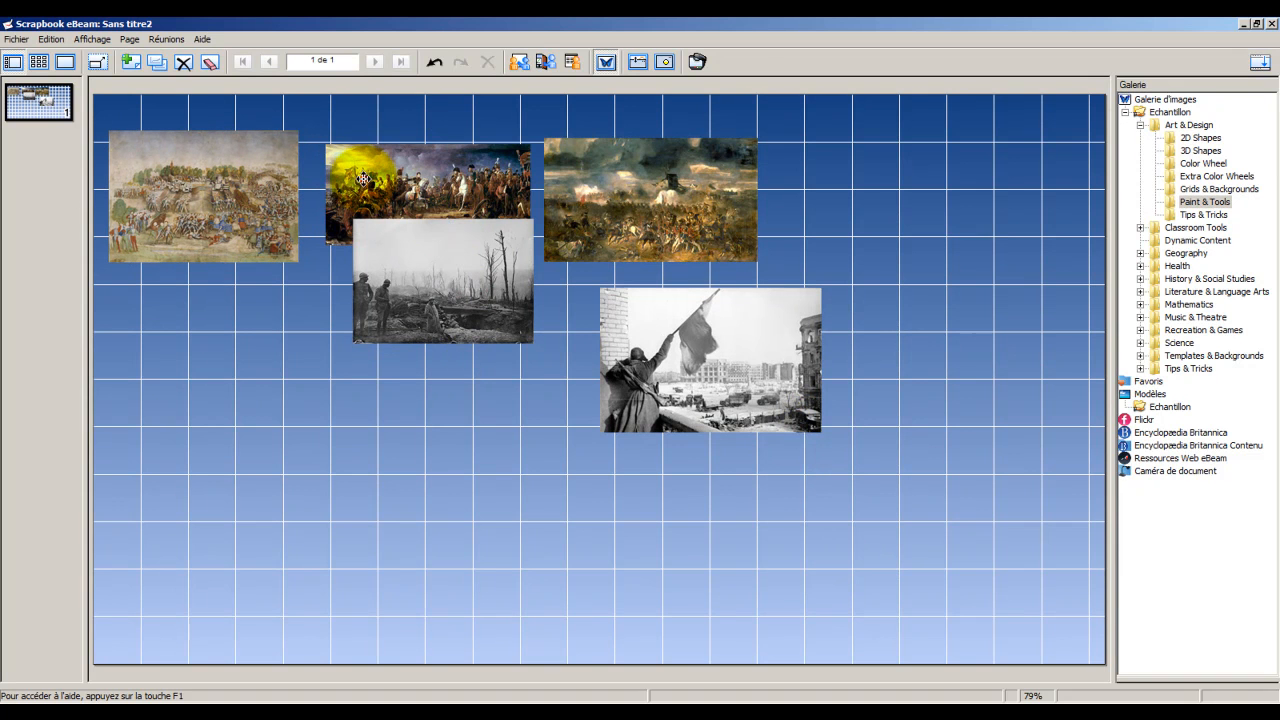
pyautogui.moveTo(360, 182); pyautogui.dragTo(344, 179)
pyautogui.moveTo(580, 186); pyautogui.dragTo(568, 184)
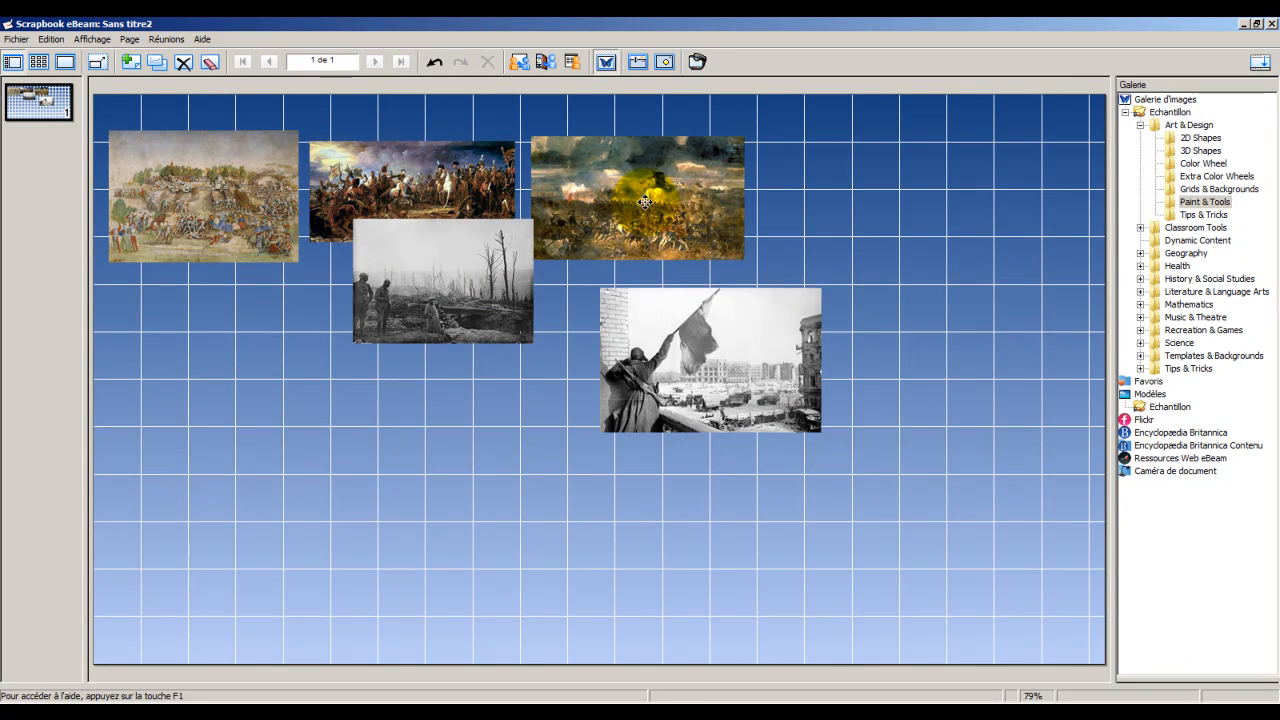
# Step: Shrink the waterloo picture slightly and place the verdun picture, also a little smaller, just right of it in the upper row
pyautogui.moveTo(744, 258); pyautogui.dragTo(652, 226)
pyautogui.moveTo(427, 289)
pyautogui.mouseDown()
pyautogui.moveTo(440, 343)
pyautogui.moveTo(514, 366)
pyautogui.moveTo(883, 250)
pyautogui.moveTo(844, 226)
pyautogui.moveTo(883, 259)
pyautogui.mouseUp()
pyautogui.click(898, 260)
# Step: Shrink the stalingrad picture and place it at the right end of the upper row, beside the verdun picture
pyautogui.click(754, 366)
pyautogui.moveTo(812, 420); pyautogui.dragTo(775, 403)
pyautogui.moveTo(704, 372)
pyautogui.mouseDown()
pyautogui.moveTo(1026, 268)
pyautogui.moveTo(1005, 202)
pyautogui.mouseUp()
# Step: Shrink the Marignan picture slightly and even out the positions and gaps of the five pictures along the row
pyautogui.click(290, 207)
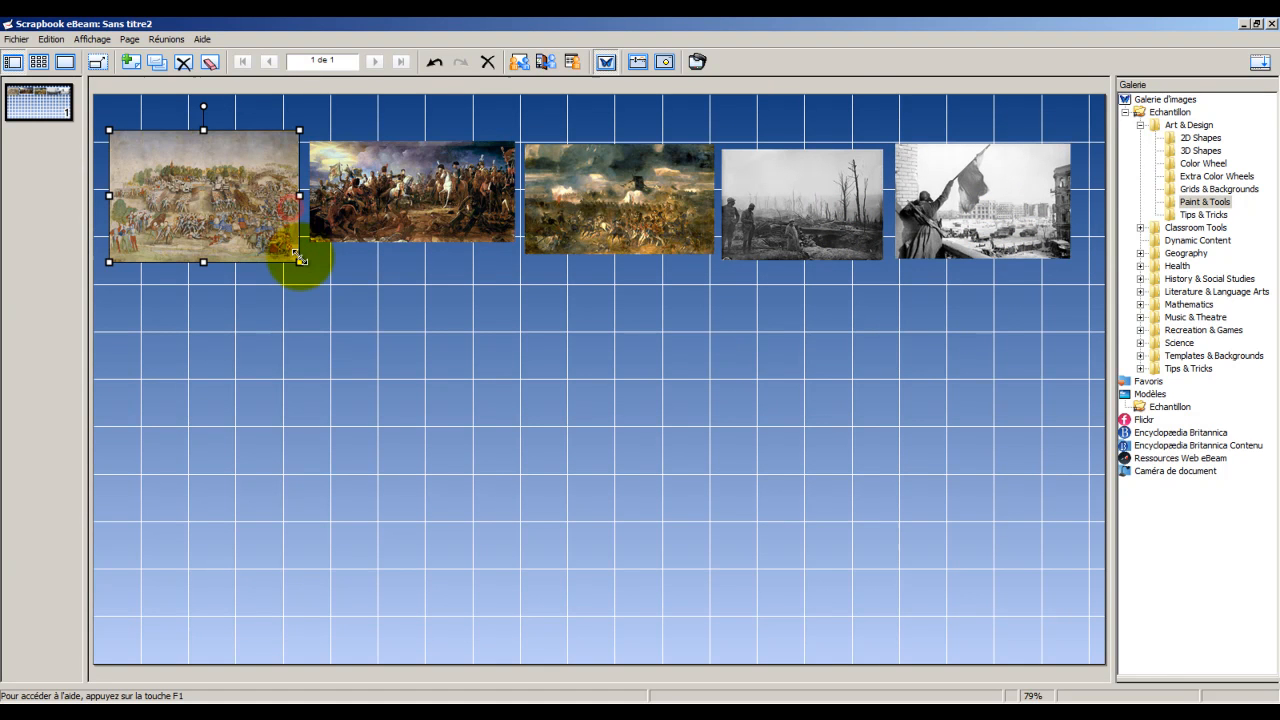
pyautogui.moveTo(299, 258)
pyautogui.mouseDown()
pyautogui.moveTo(276, 222)
pyautogui.moveTo(348, 226)
pyautogui.mouseUp()
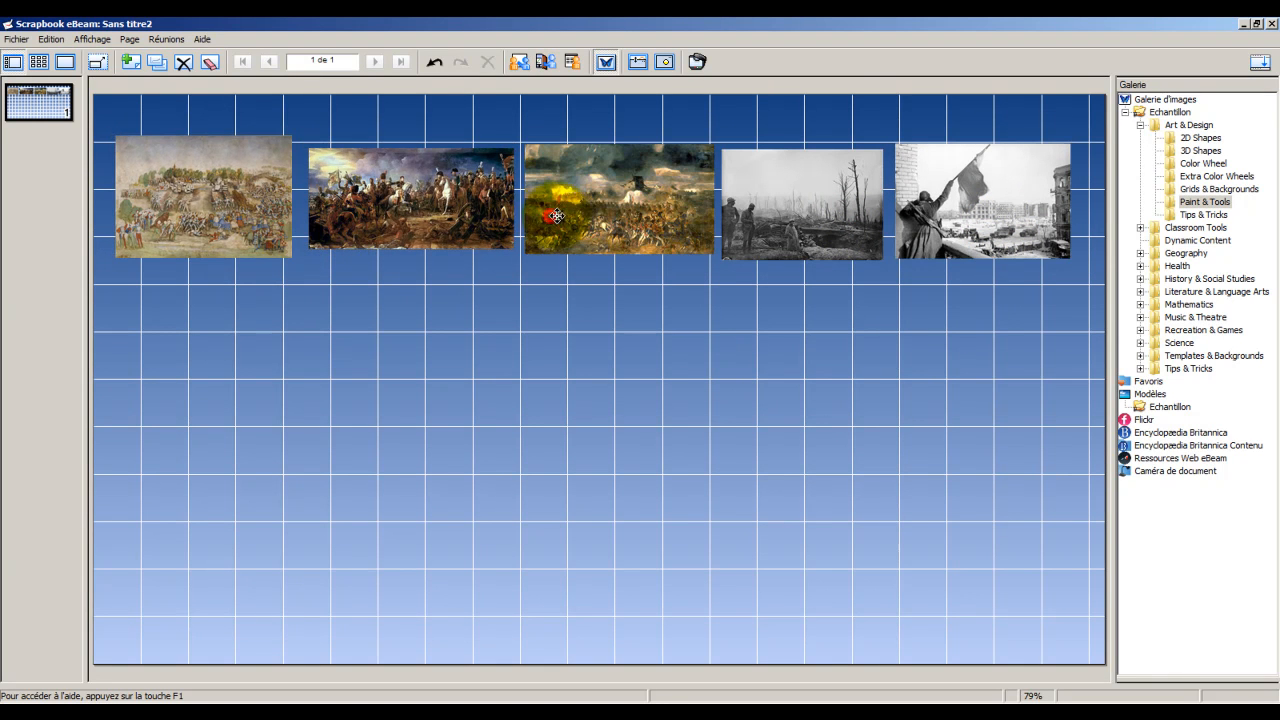
pyautogui.moveTo(613, 216); pyautogui.dragTo(619, 216)
pyautogui.moveTo(806, 212); pyautogui.dragTo(818, 212)
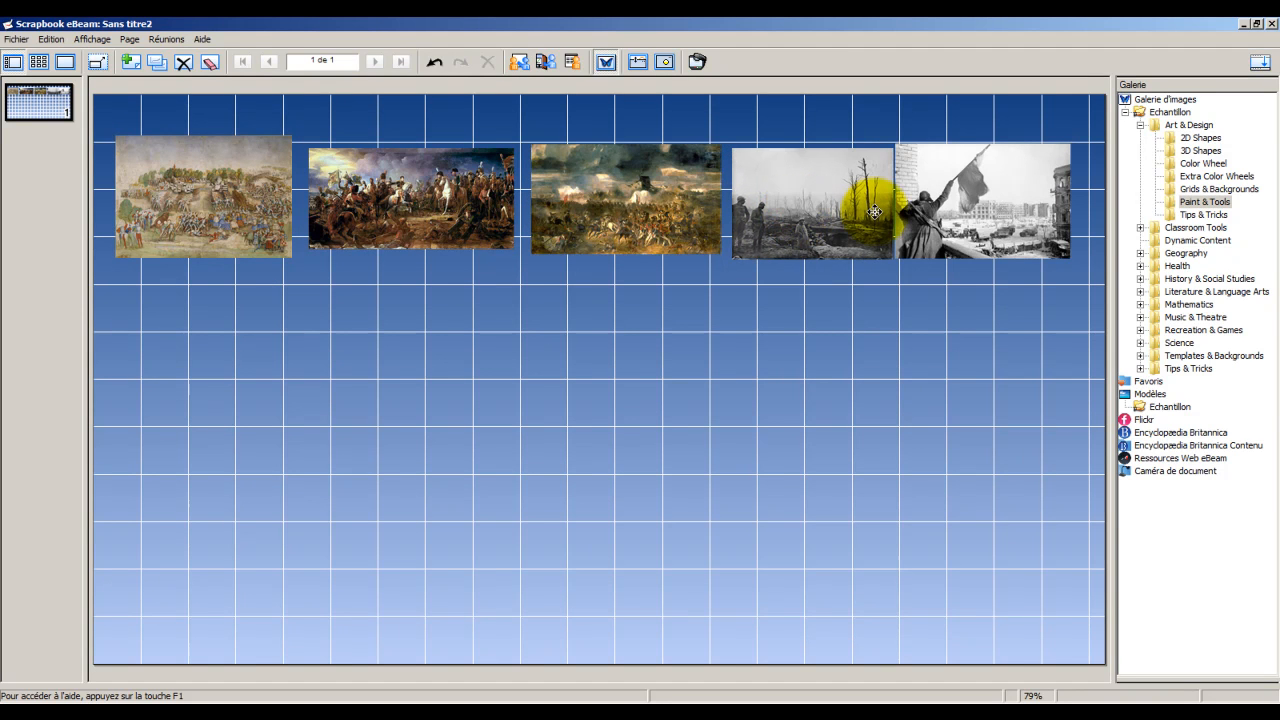
pyautogui.moveTo(931, 225); pyautogui.dragTo(940, 224)
pyautogui.click(1079, 148)
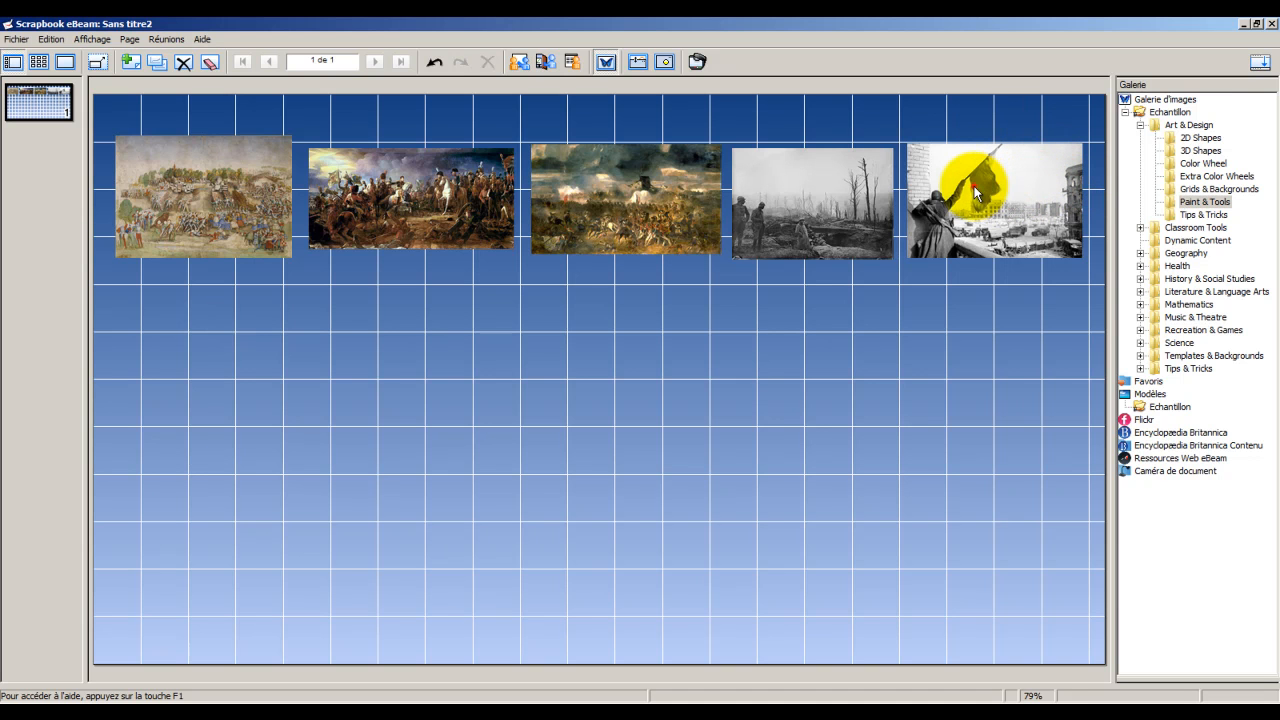
pyautogui.moveTo(107, 308); pyautogui.dragTo(1078, 316)
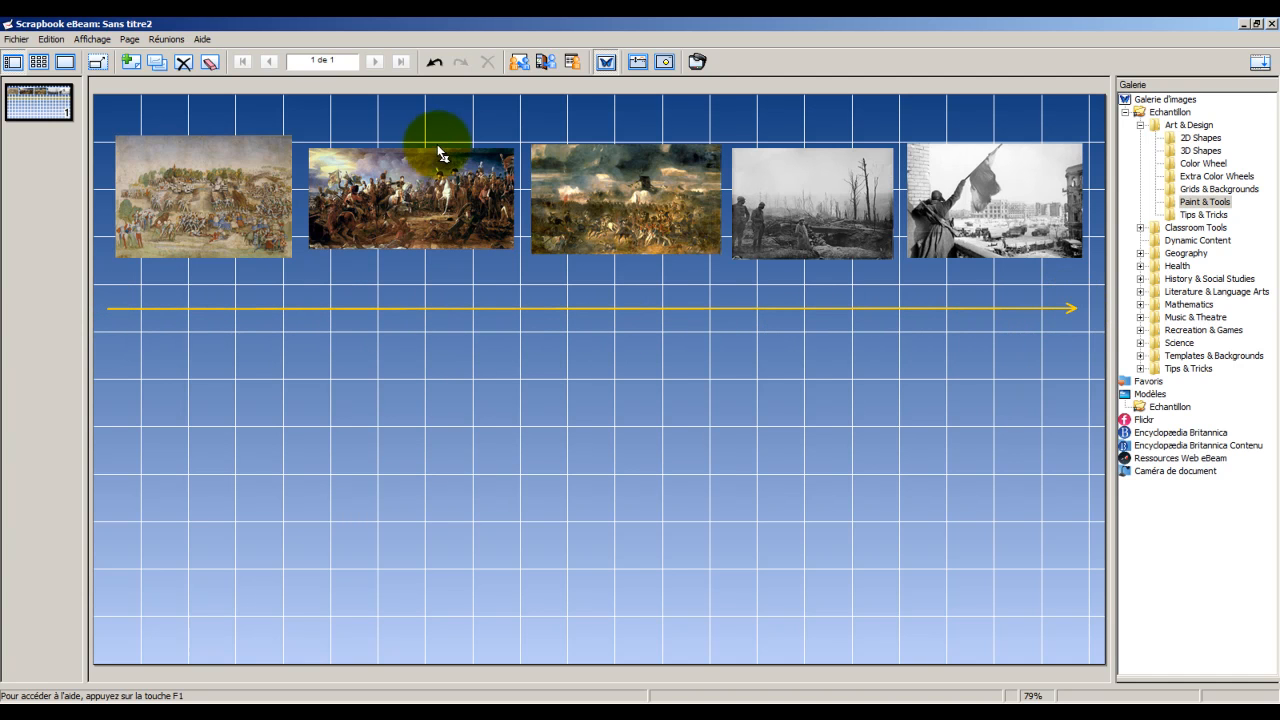
pyautogui.click(434, 62)
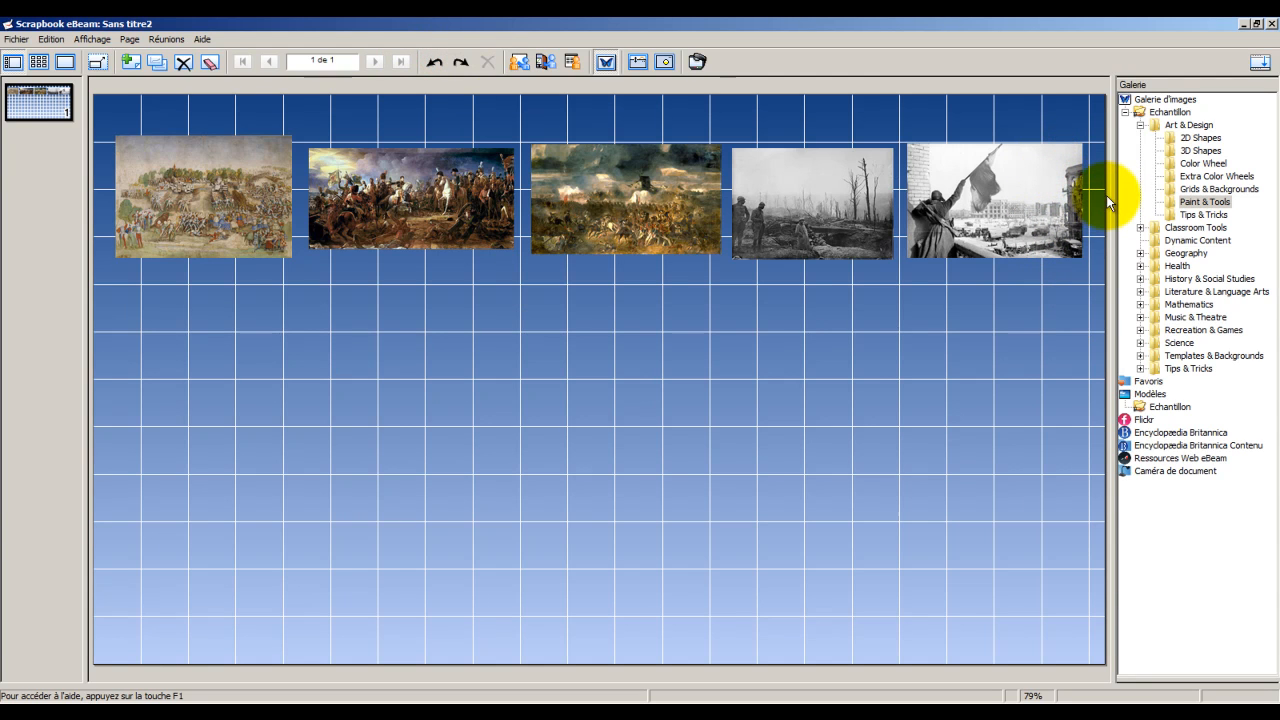
# Step: Draw a thick yellow timeline arrow below the picture row and mark it with five short red vertical ticks, one under each picture
pyautogui.moveTo(119, 299); pyautogui.dragTo(947, 305)
pyautogui.moveTo(1063, 299); pyautogui.dragTo(1087, 302)
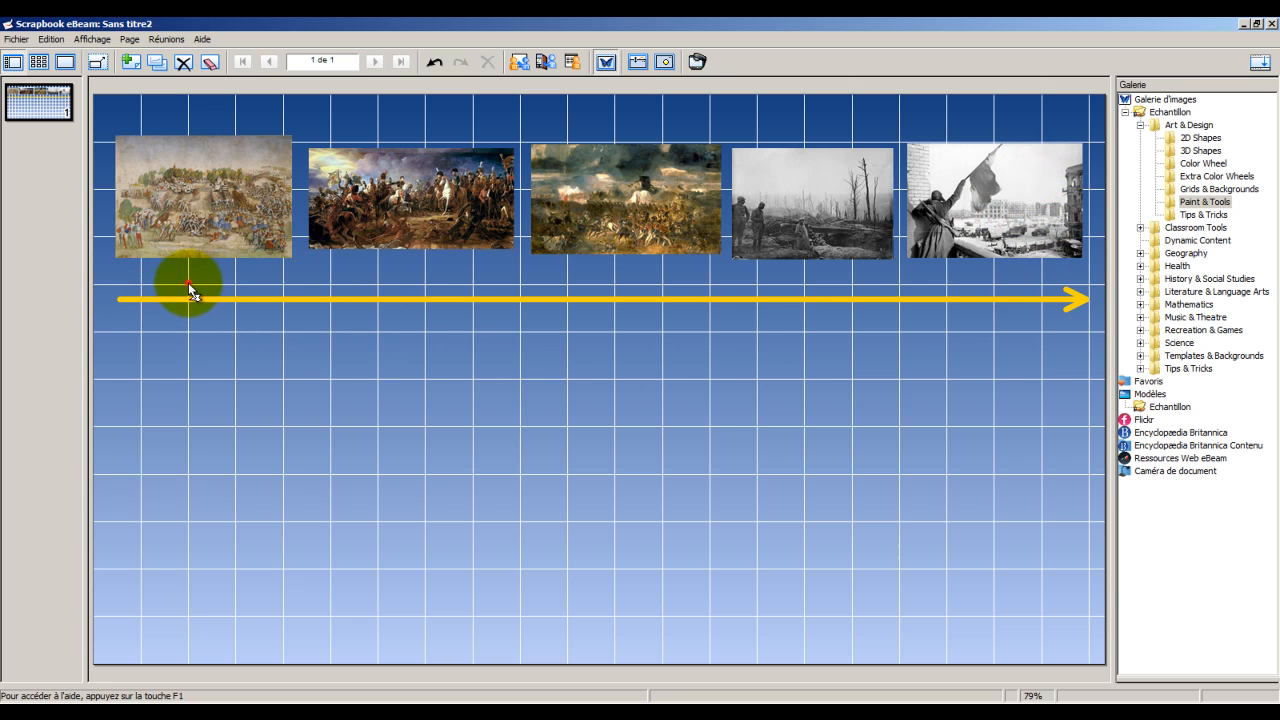
pyautogui.moveTo(188, 283); pyautogui.dragTo(188, 309)
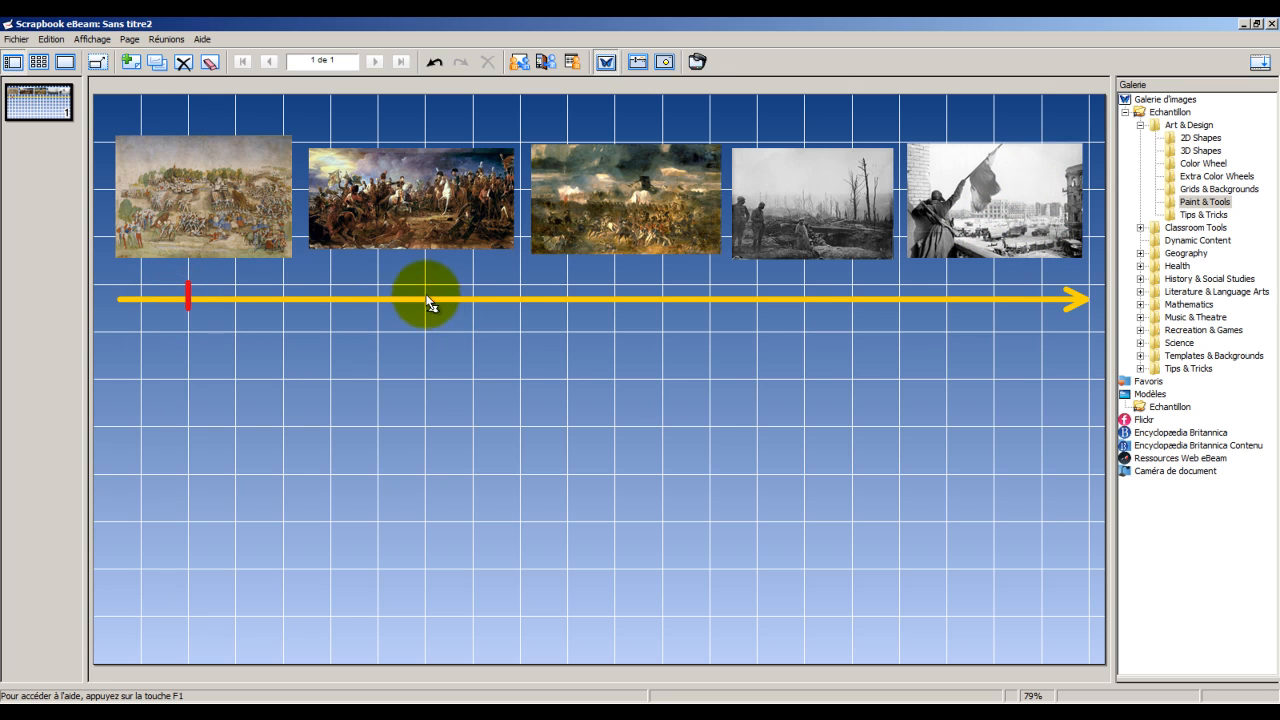
pyautogui.moveTo(425, 286); pyautogui.dragTo(426, 308)
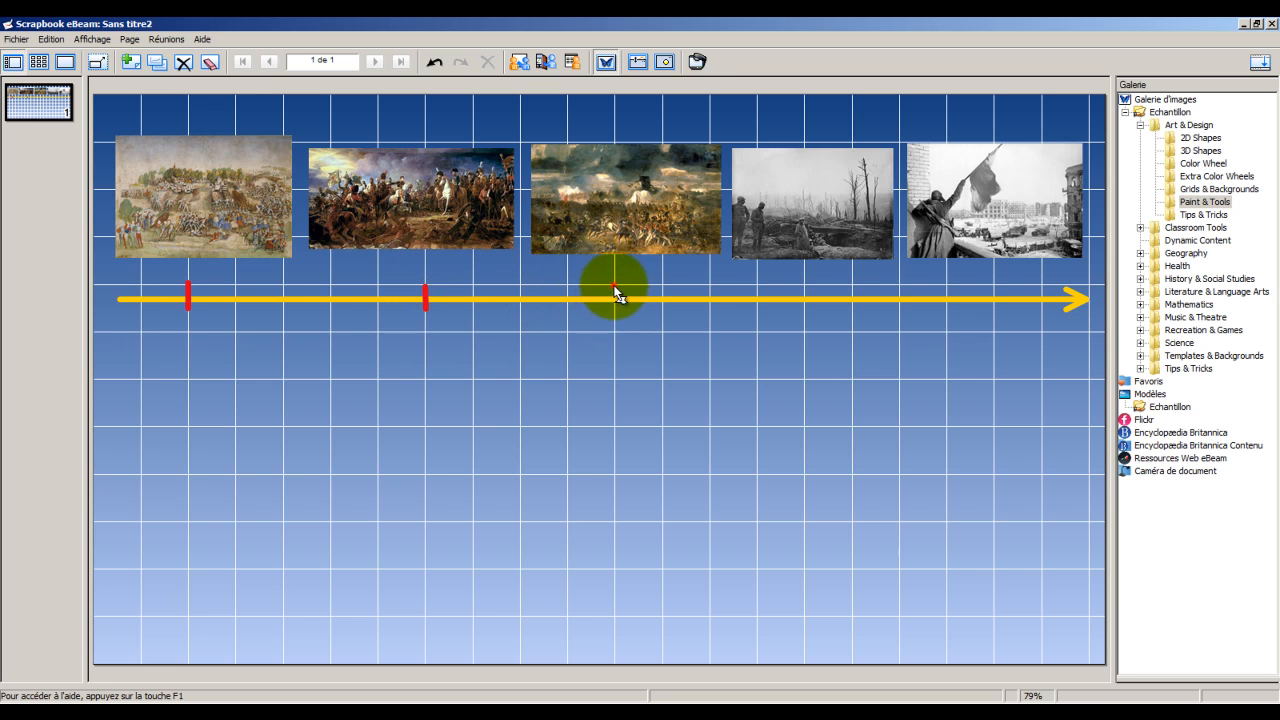
pyautogui.moveTo(614, 285); pyautogui.dragTo(615, 312)
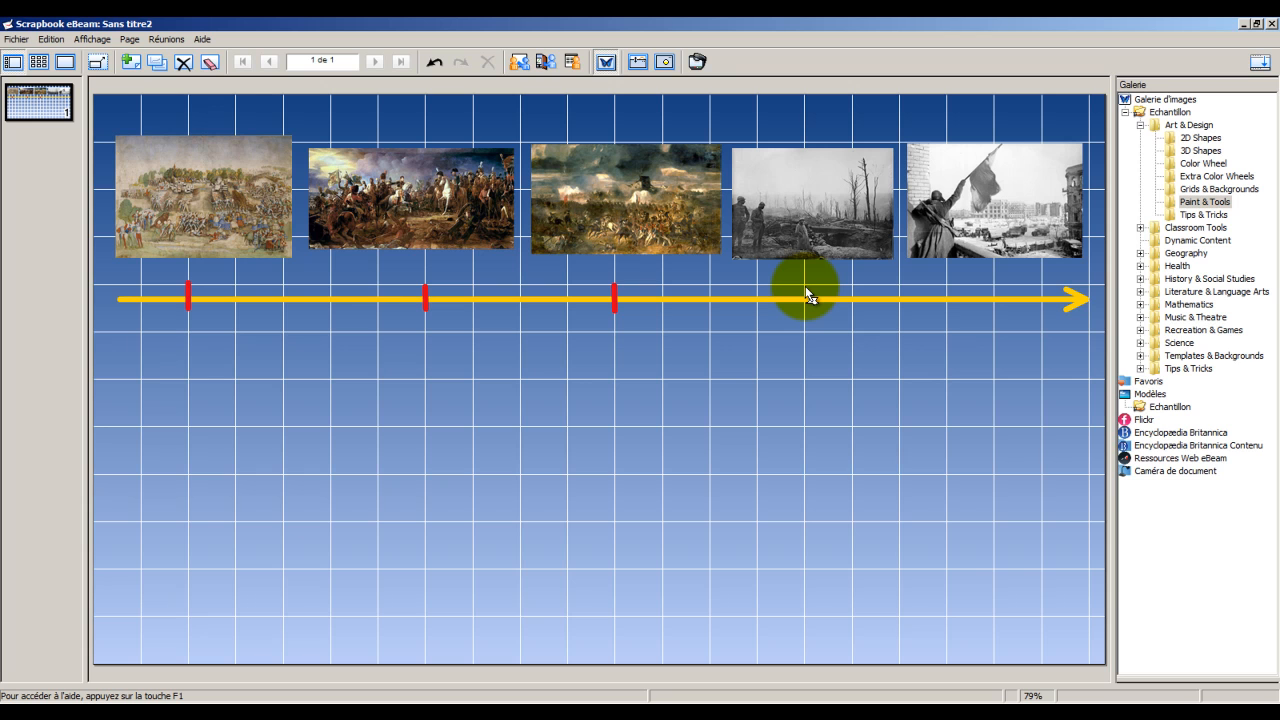
pyautogui.moveTo(805, 287); pyautogui.dragTo(806, 309)
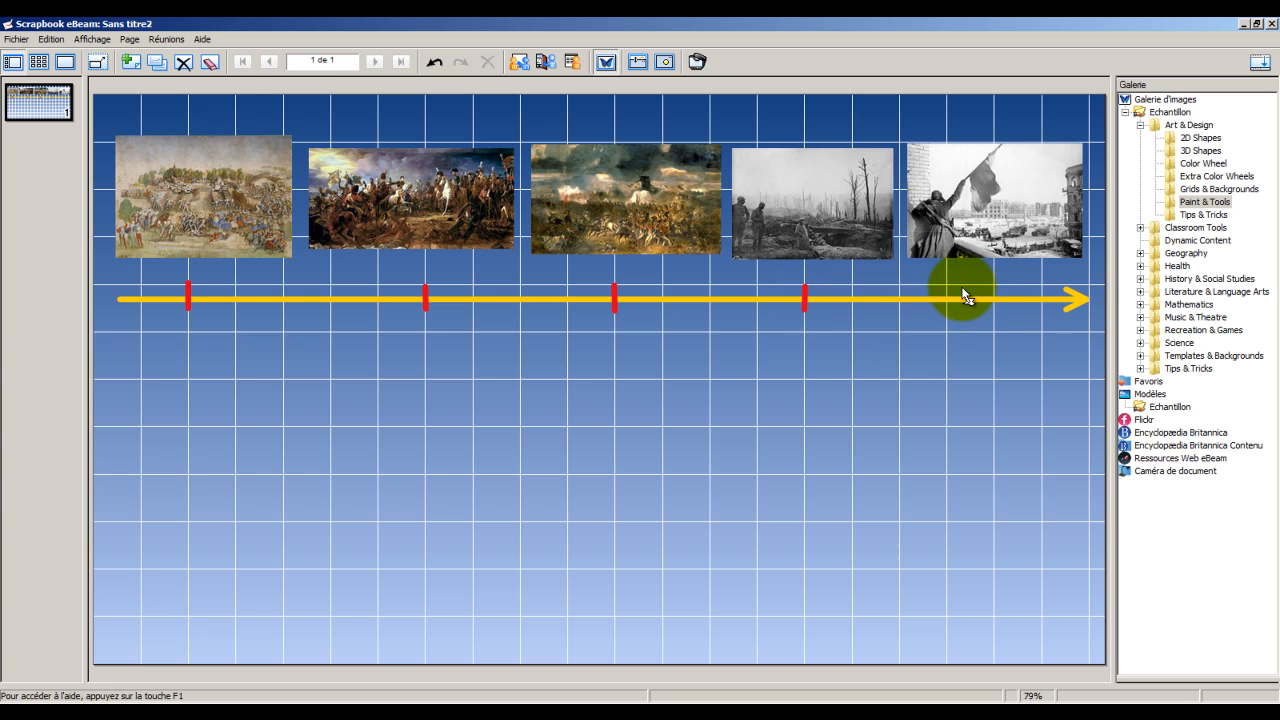
pyautogui.moveTo(991, 286); pyautogui.dragTo(994, 309)
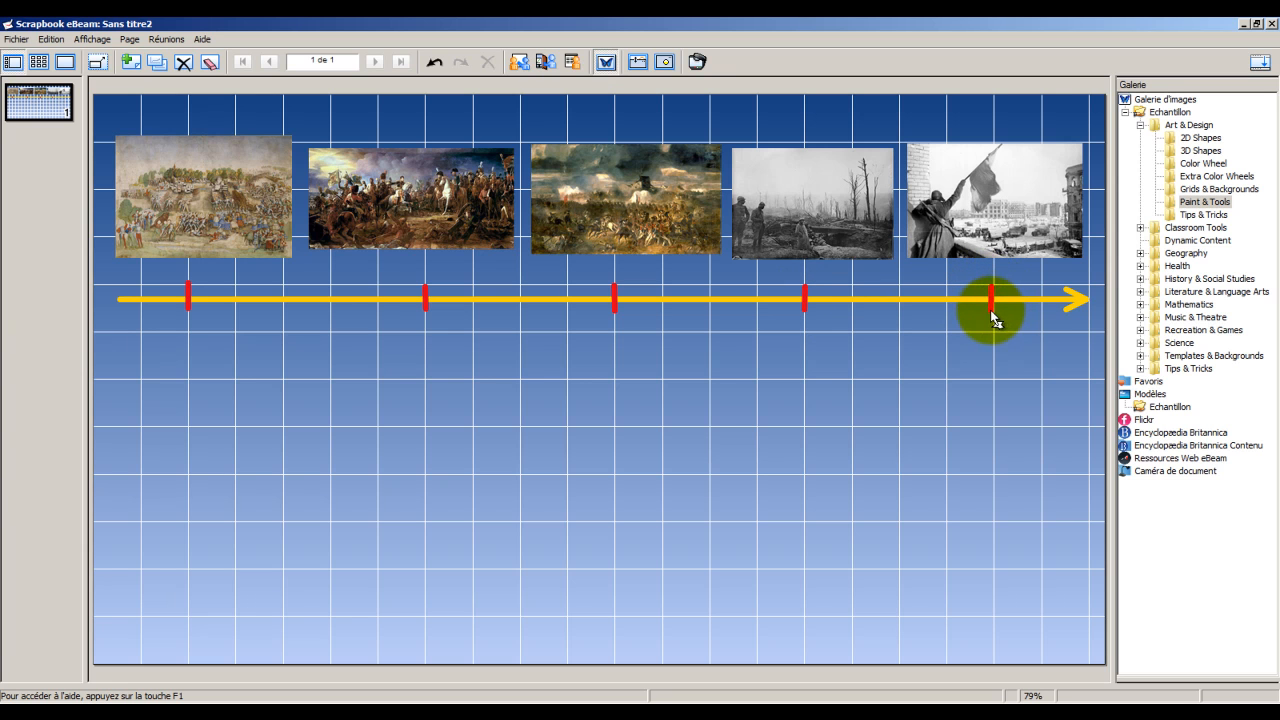
# Step: Start a text box below the first tick and give it a light yellow, non-transparent background and a red font colour
pyautogui.click(1074, 140)
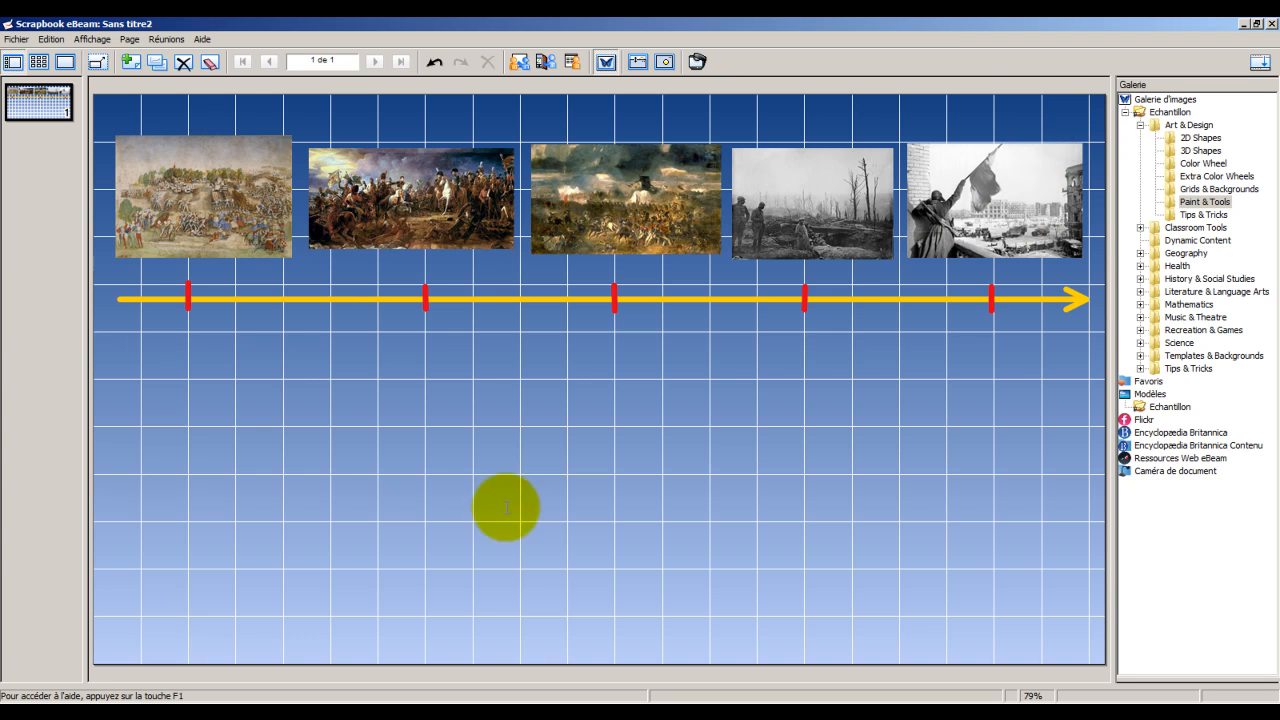
pyautogui.click(141, 344)
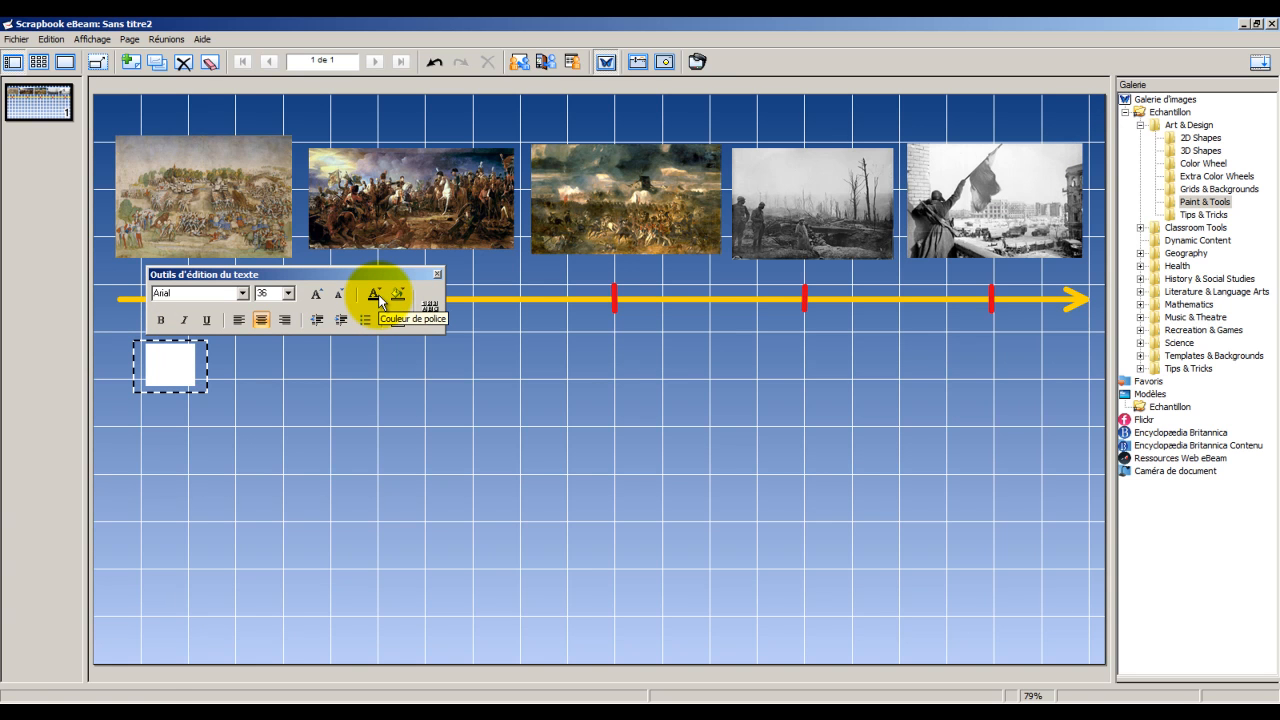
pyautogui.click(399, 297)
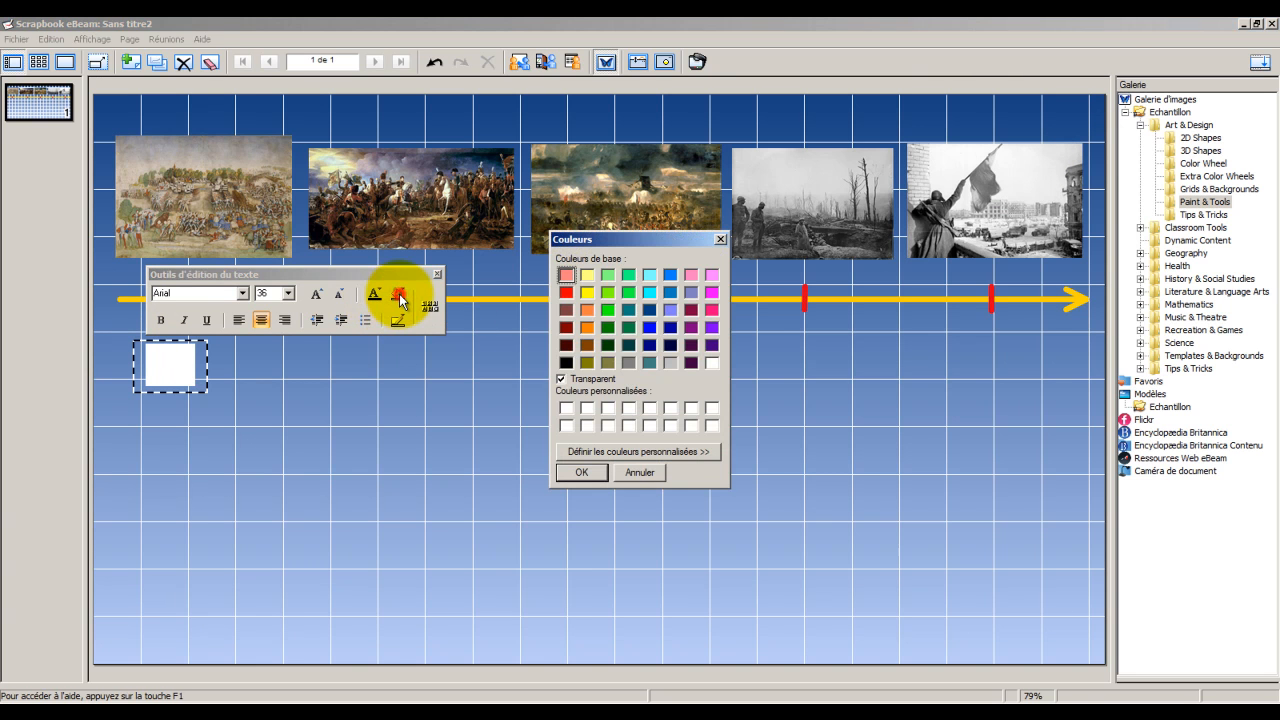
pyautogui.click(561, 379)
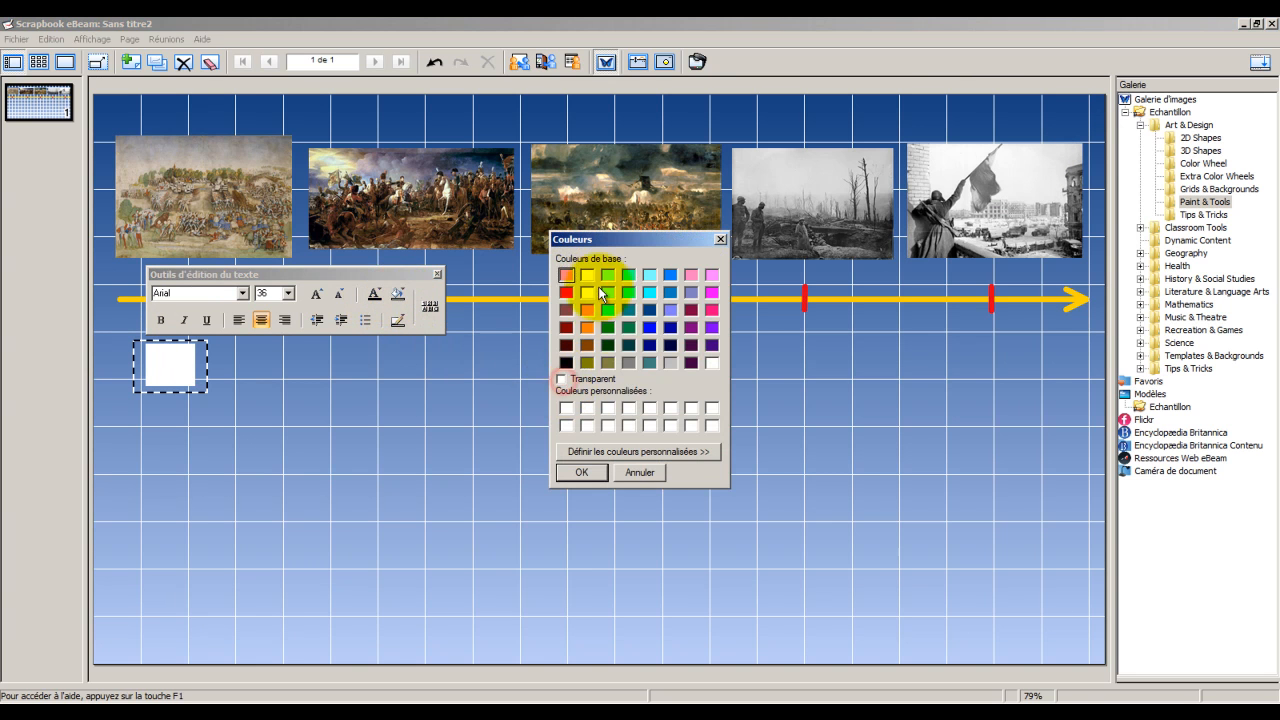
pyautogui.click(588, 276)
pyautogui.click(581, 472)
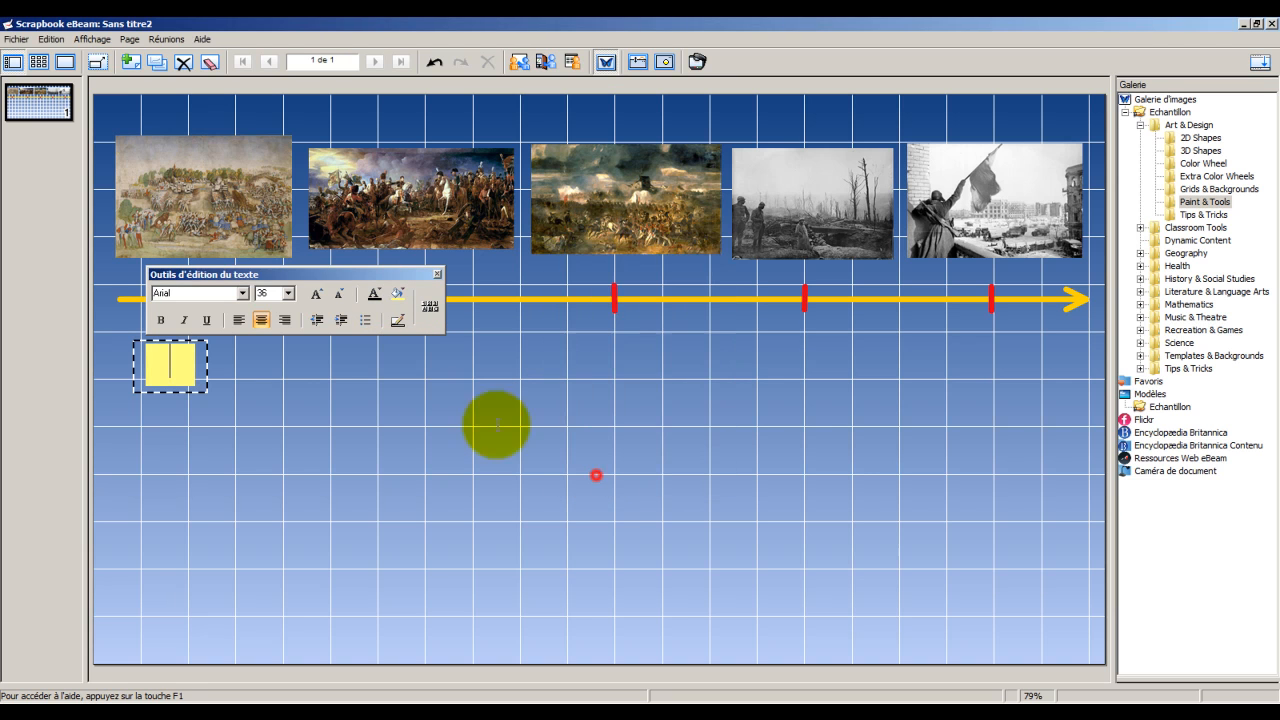
pyautogui.click(373, 295)
pyautogui.click(566, 292)
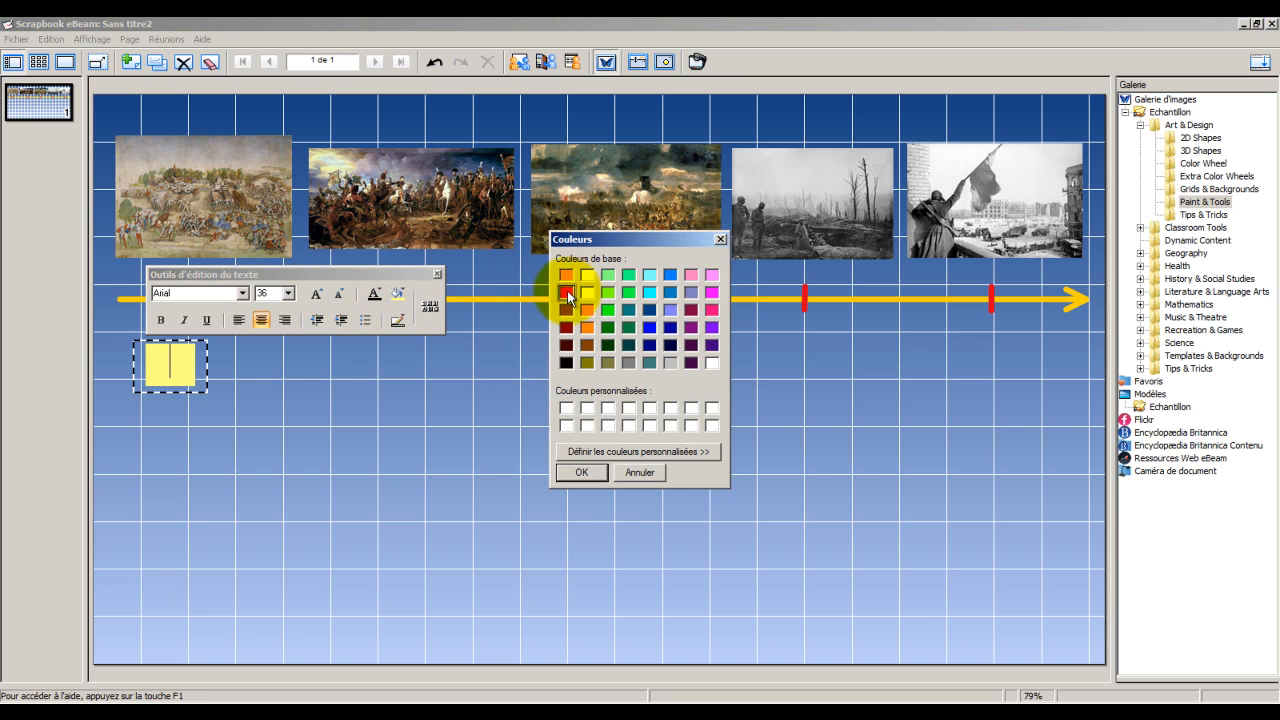
pyautogui.click(581, 472)
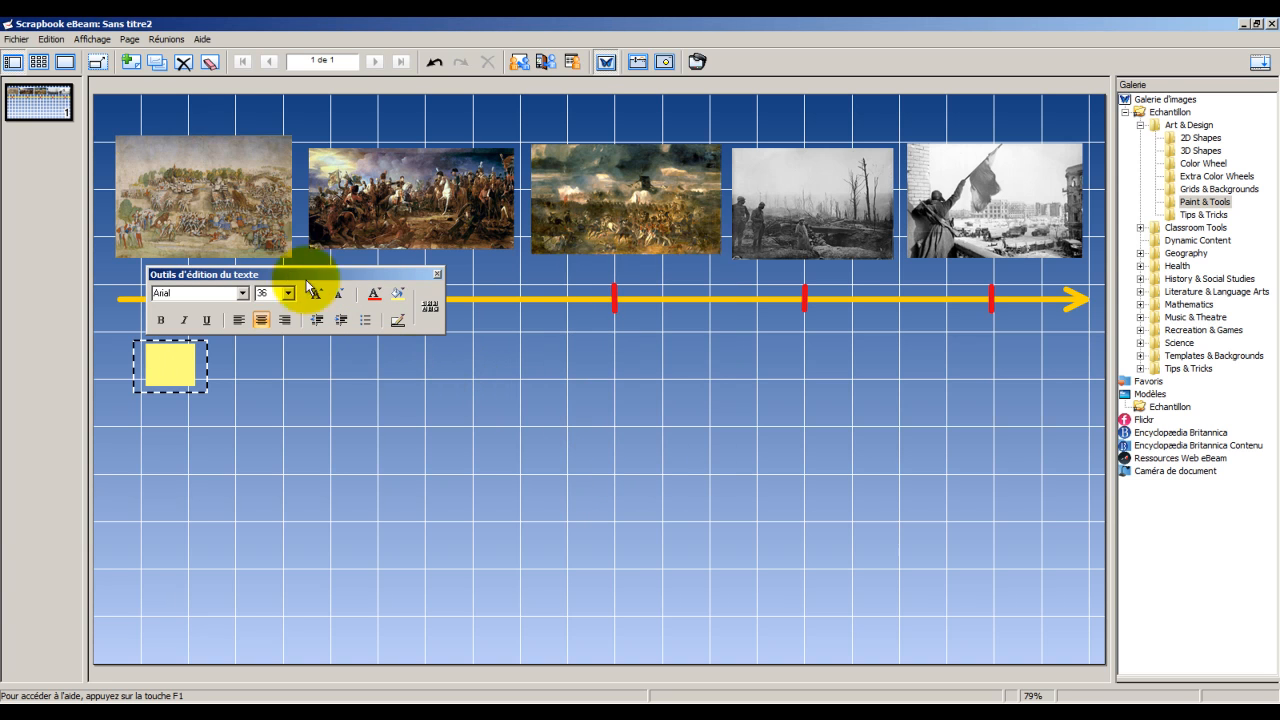
# Step: Enter 1515 in the text box and move the label up to sit just below the first tick
pyautogui.write('15')
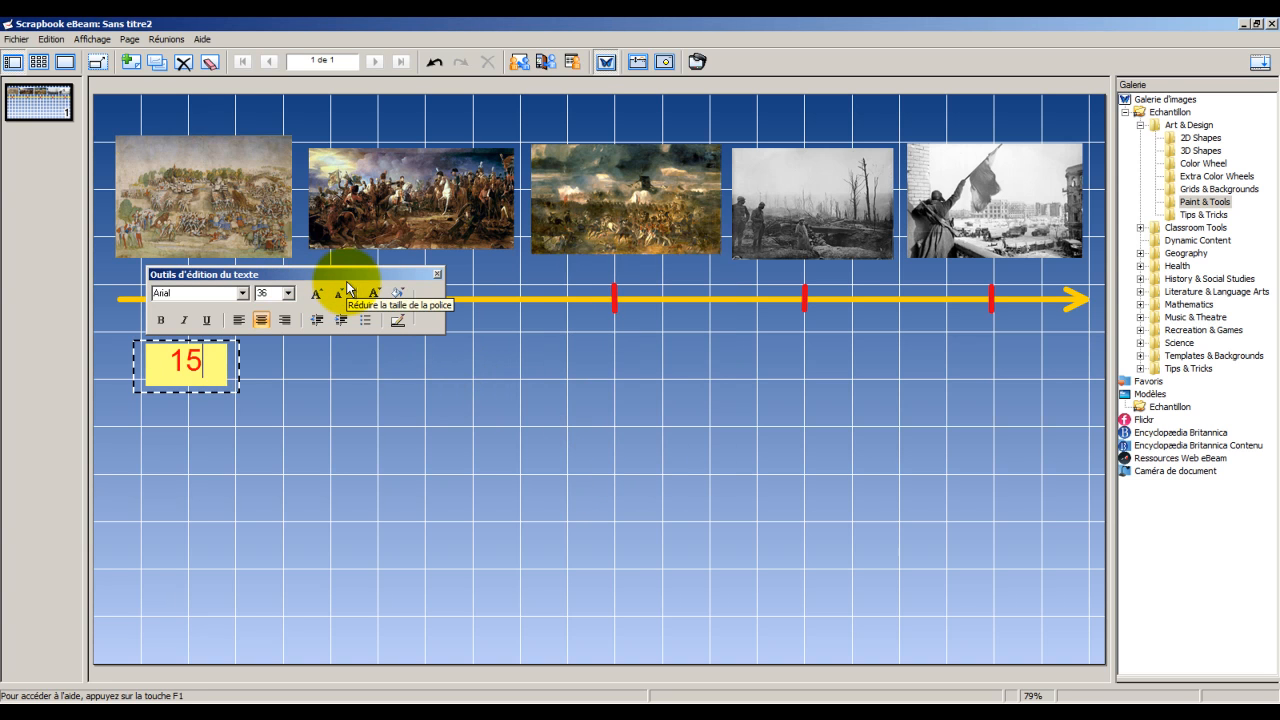
pyautogui.write('15')
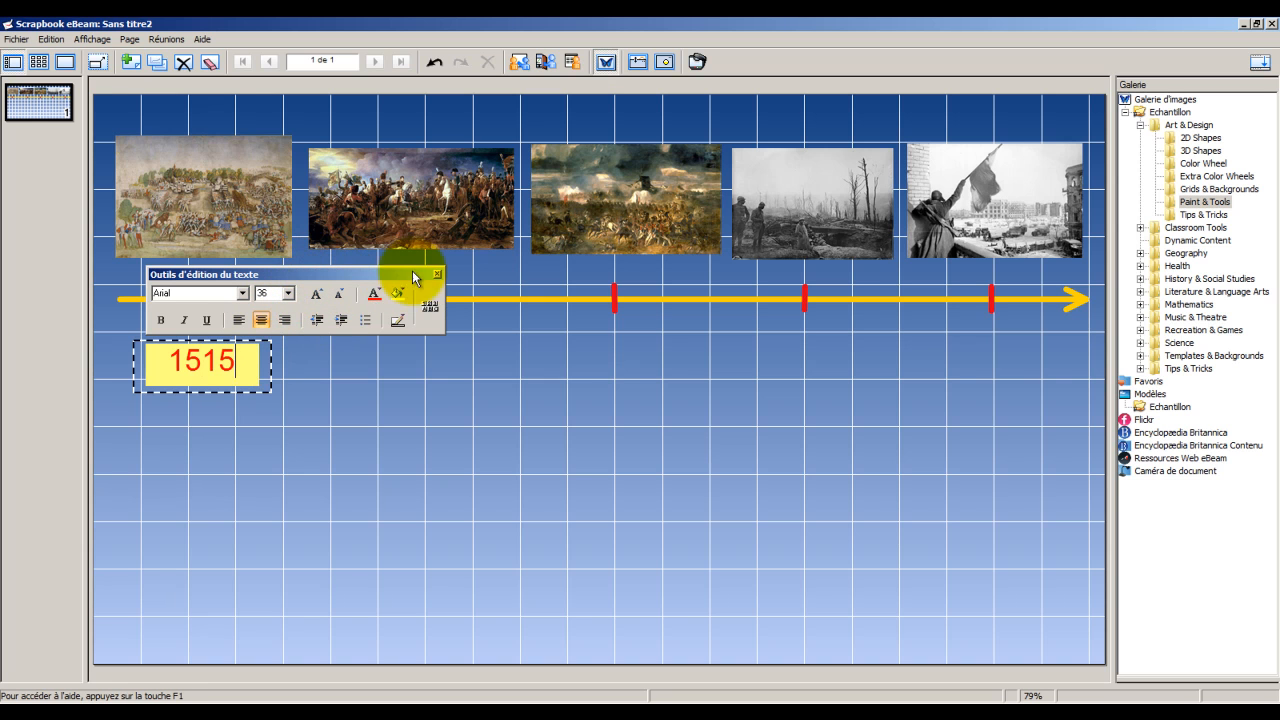
pyautogui.click(1043, 213)
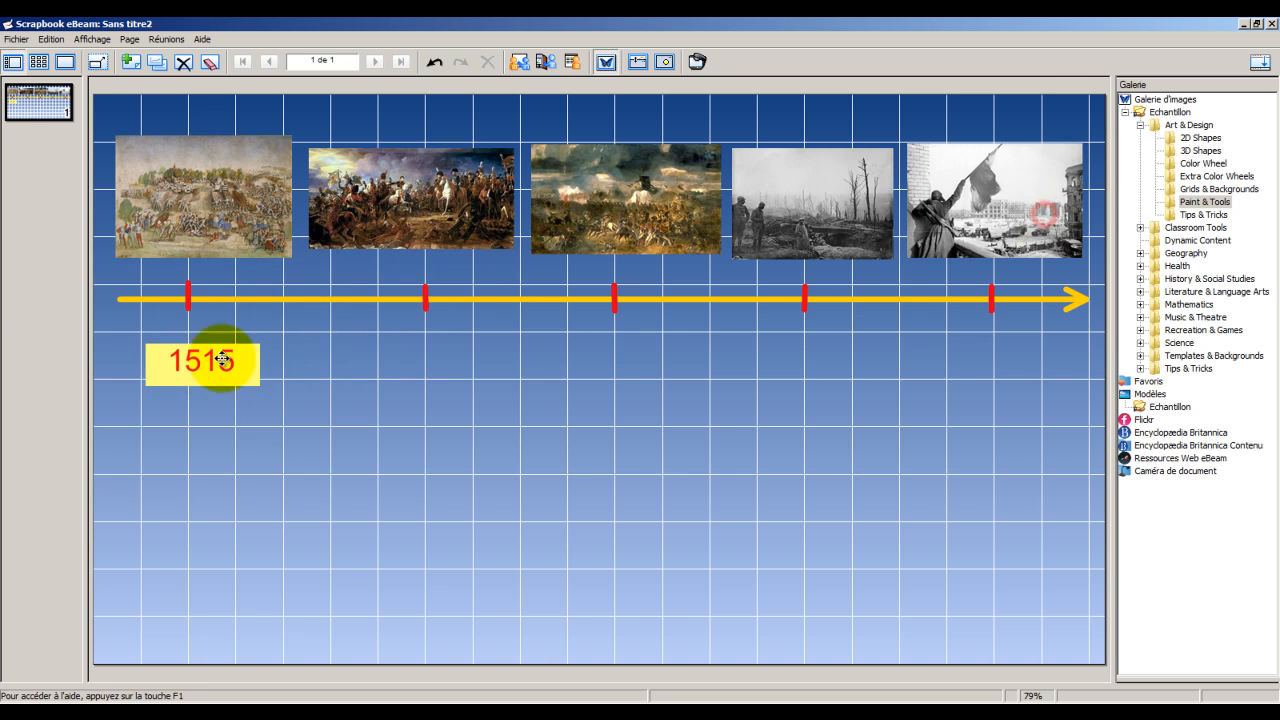
pyautogui.moveTo(217, 365); pyautogui.dragTo(201, 342)
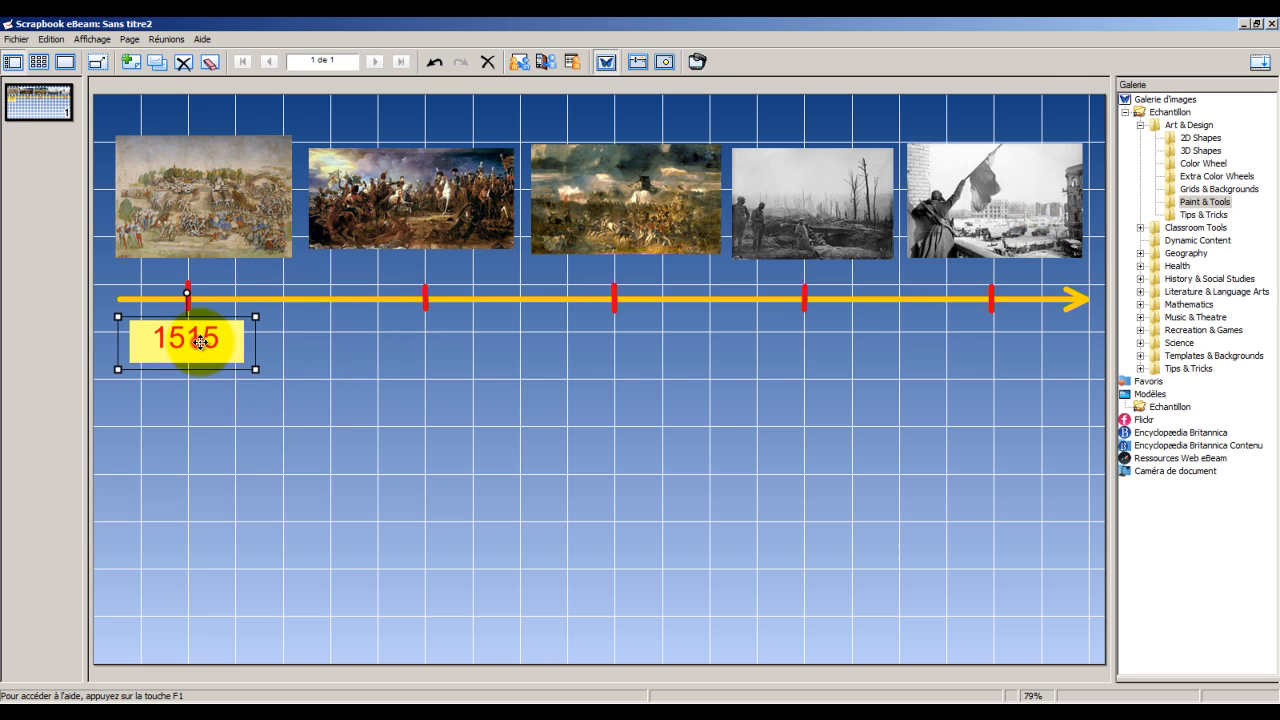
pyautogui.click(362, 341)
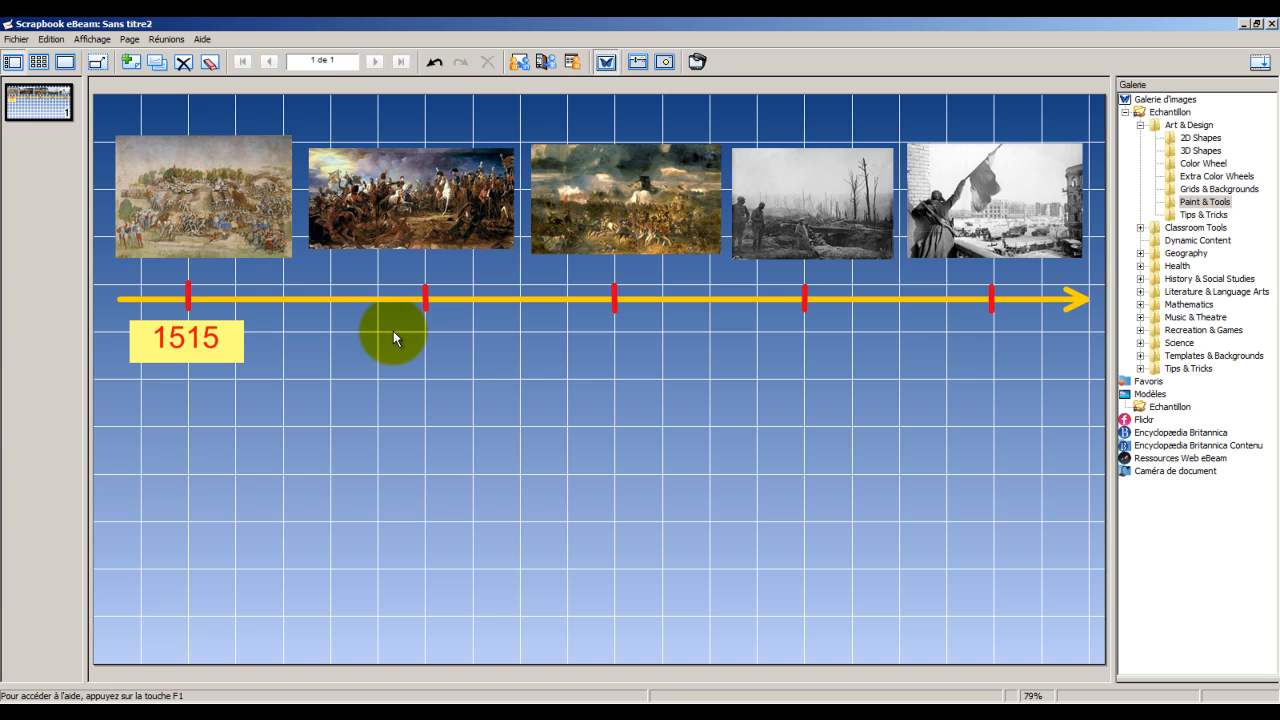
pyautogui.click(1075, 143)
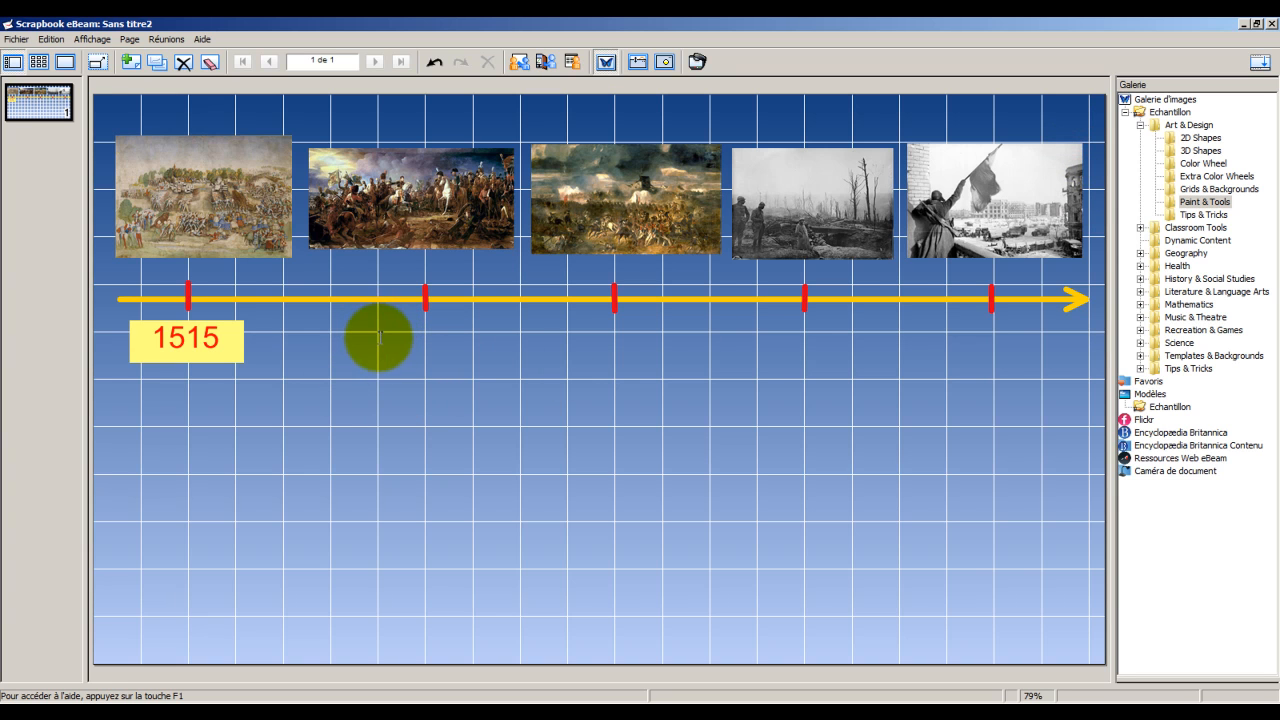
pyautogui.click(377, 340)
pyautogui.write('185')
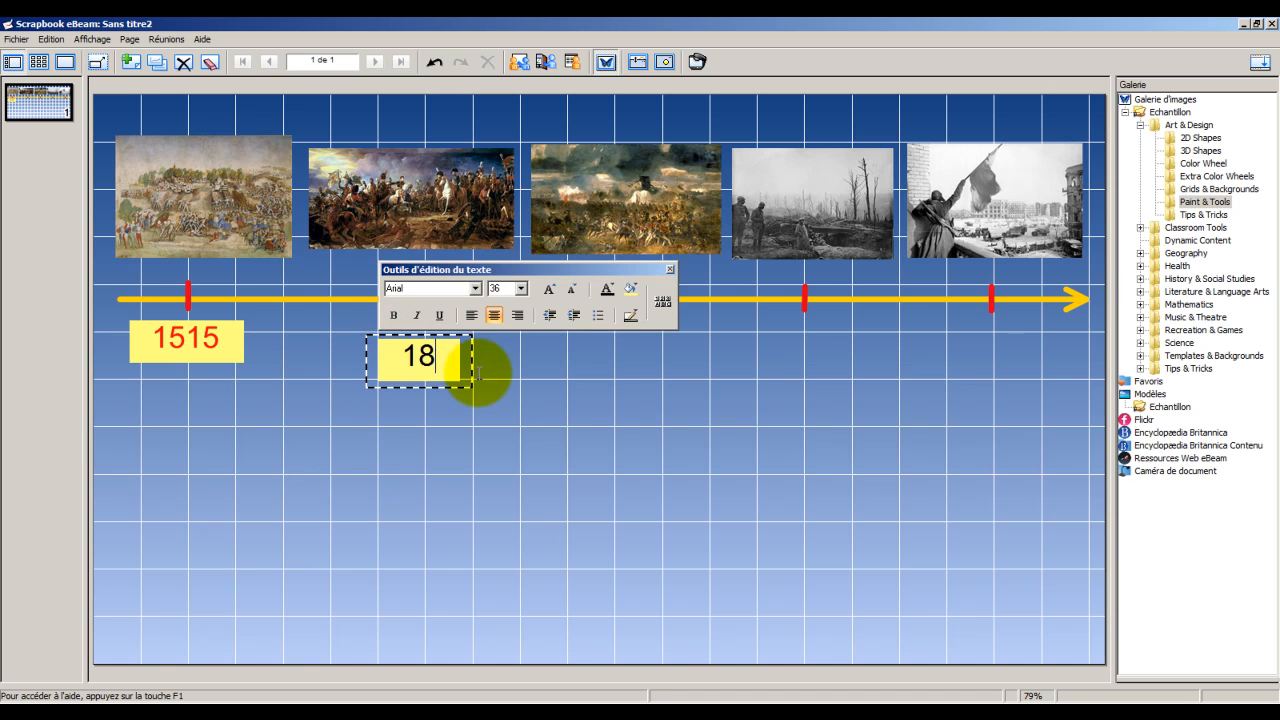
pyautogui.press('BackSpace')
pyautogui.press('BackSpace')
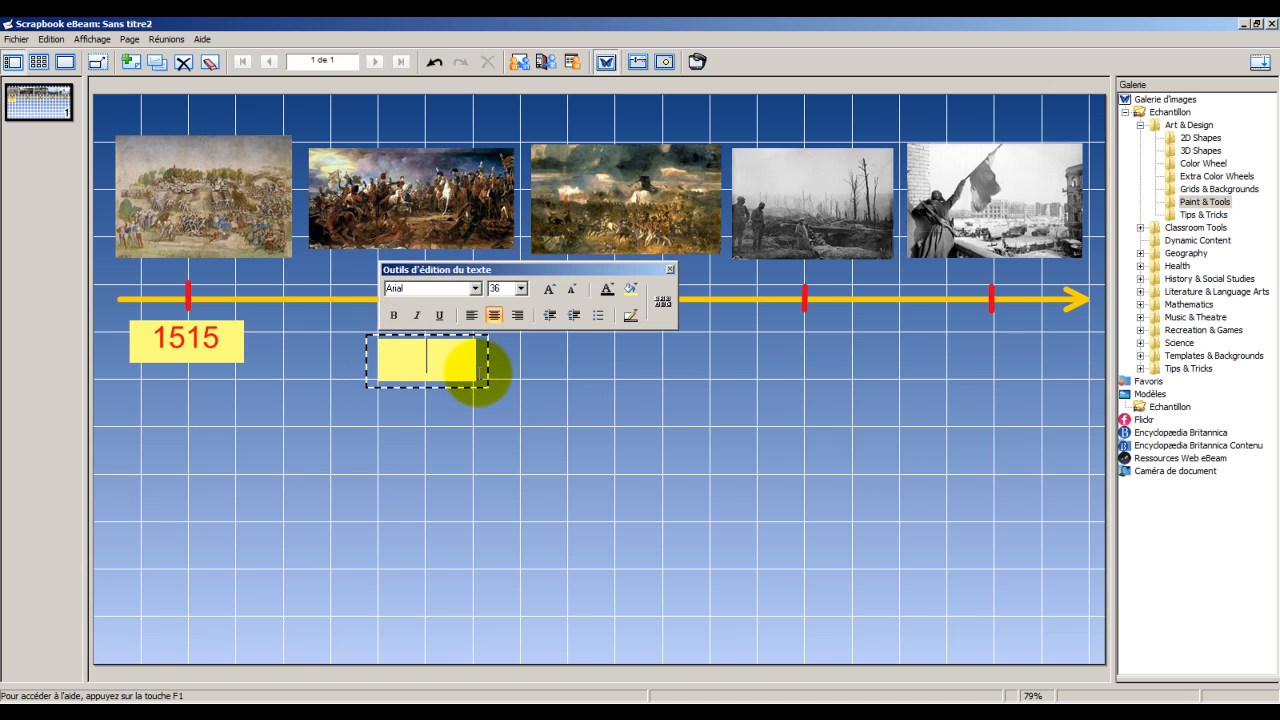
pyautogui.write('805')
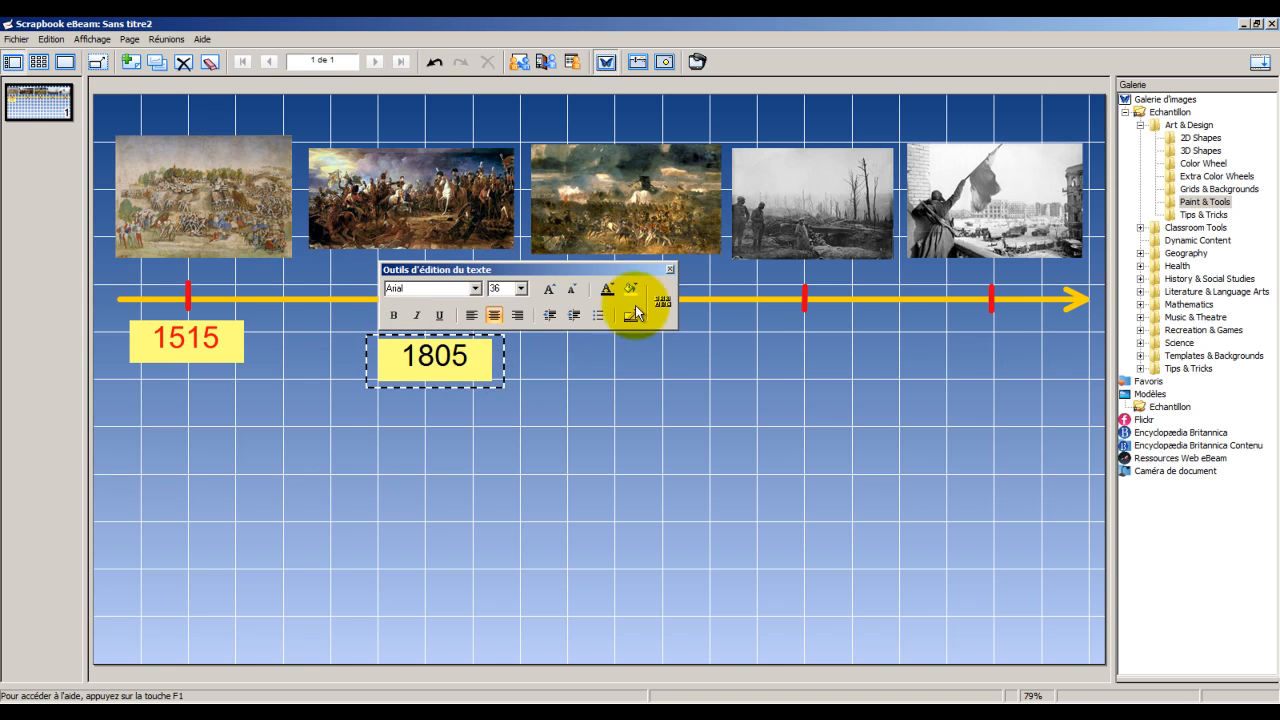
pyautogui.click(670, 269)
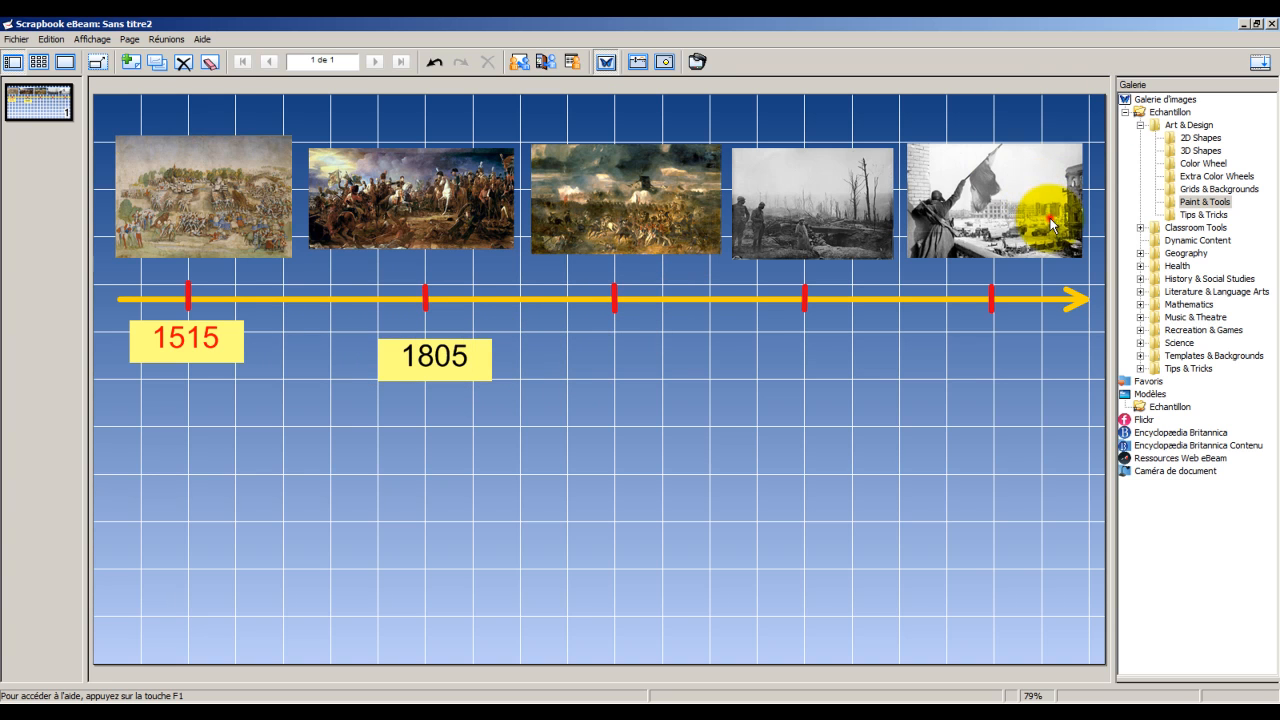
pyautogui.click(473, 345)
pyautogui.press('Delete')
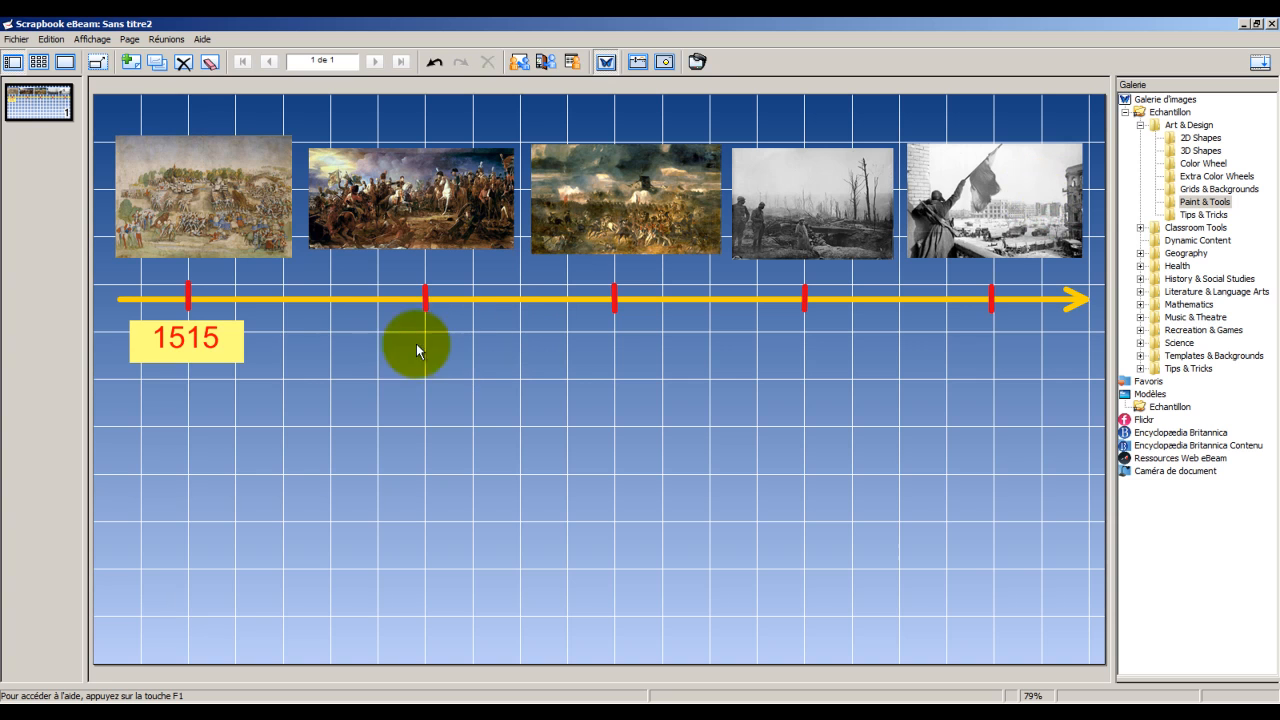
# Step: Duplicate the 1515 label, place the copy below the second tick and change its text to 1805
pyautogui.click(200, 338)
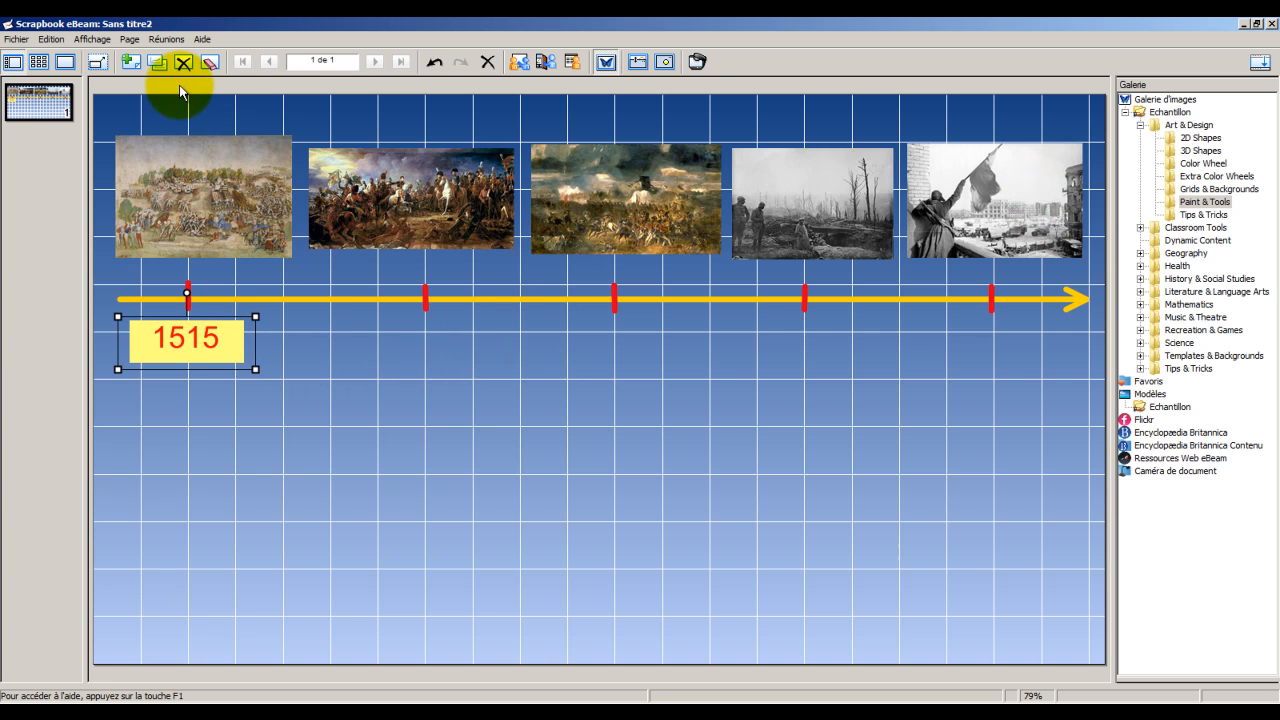
pyautogui.click(322, 362)
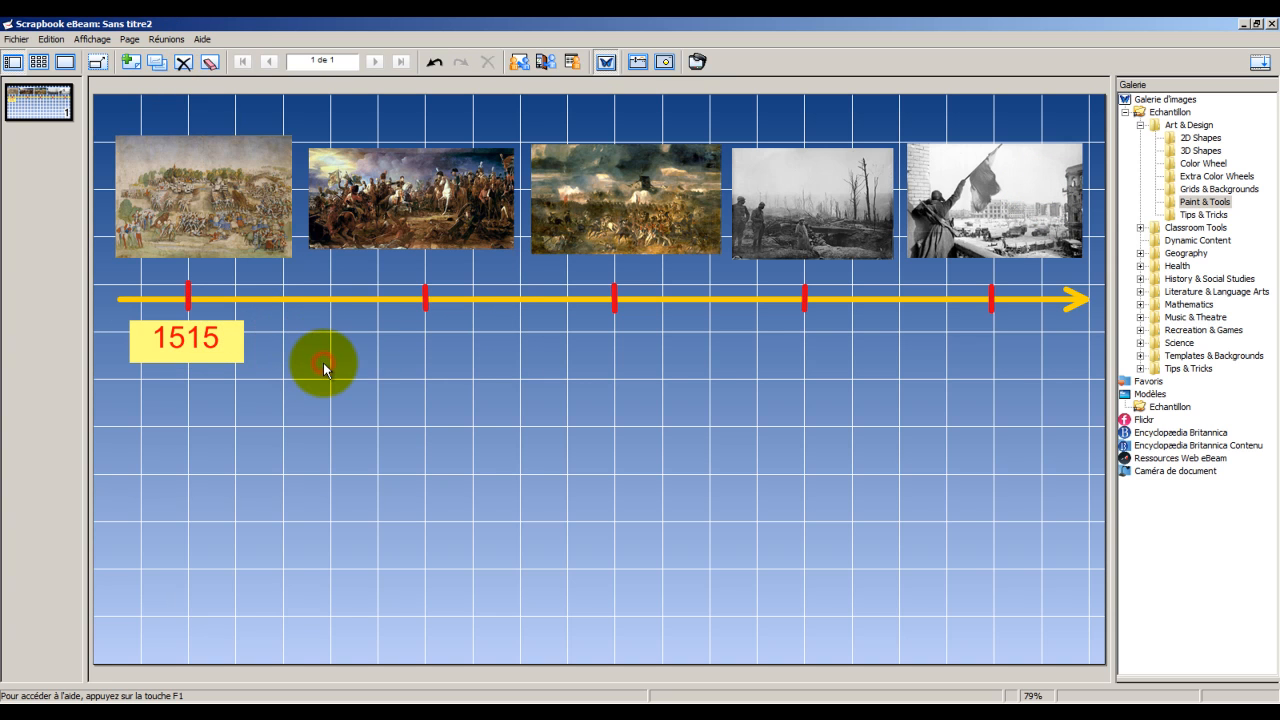
pyautogui.hotkey('ctrl', 'v')
pyautogui.moveTo(623, 376); pyautogui.dragTo(410, 350)
pyautogui.doubleClick(423, 343)
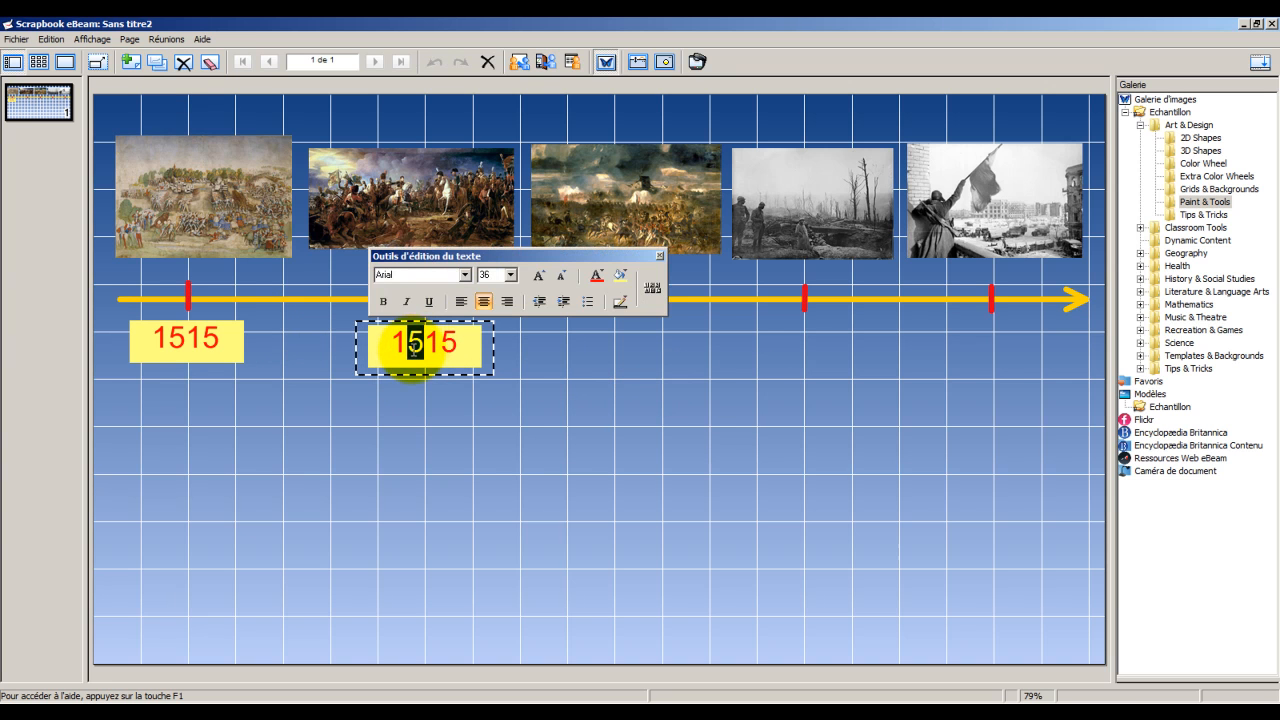
pyautogui.write('805')
pyautogui.press('Delete')
pyautogui.press('Delete')
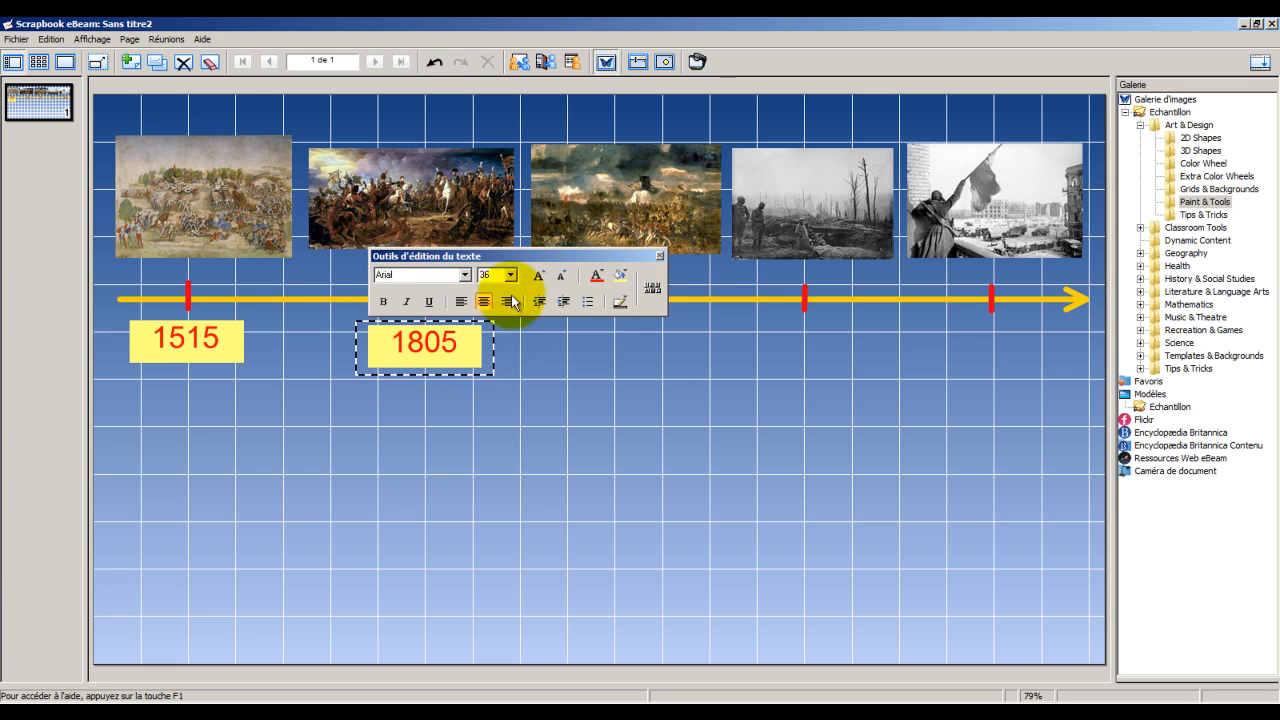
# Step: Paste another copy of the date label near the third tick and change its text to 1815
pyautogui.click(543, 361)
pyautogui.hotkey('ctrl', 'v')
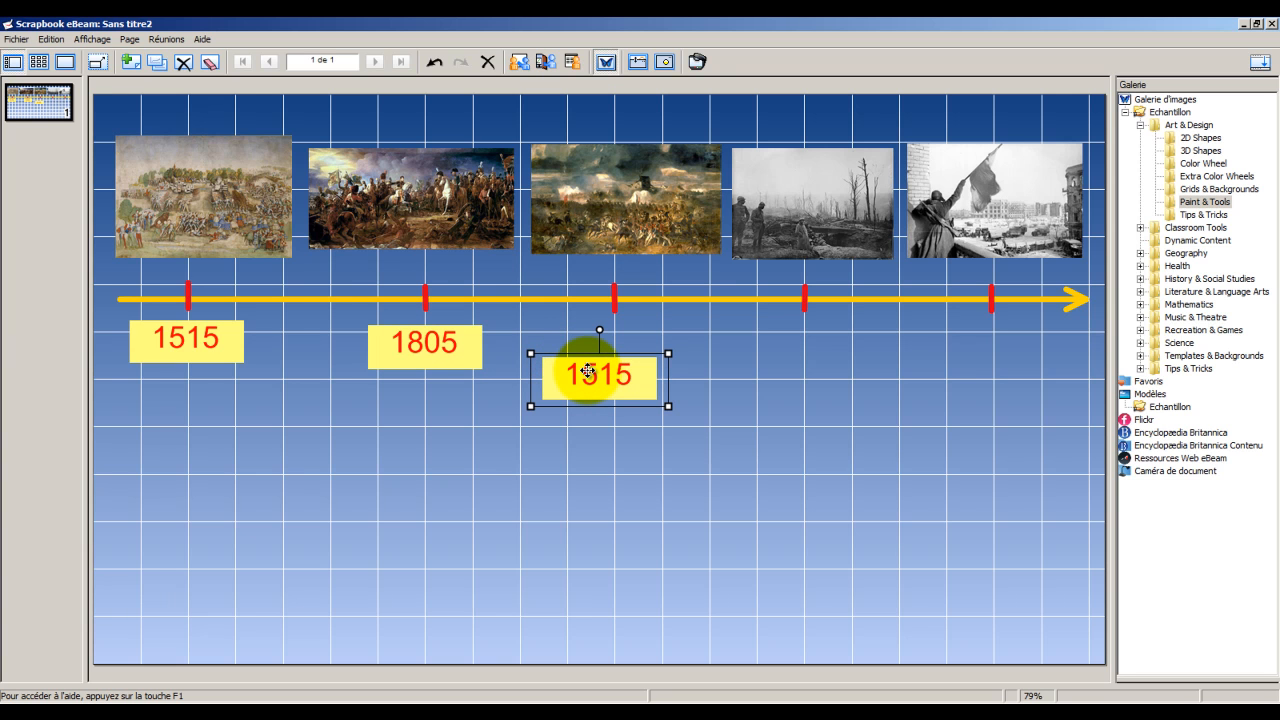
pyautogui.doubleClick(591, 373)
pyautogui.moveTo(583, 374); pyautogui.dragTo(597, 373)
pyautogui.write('8')
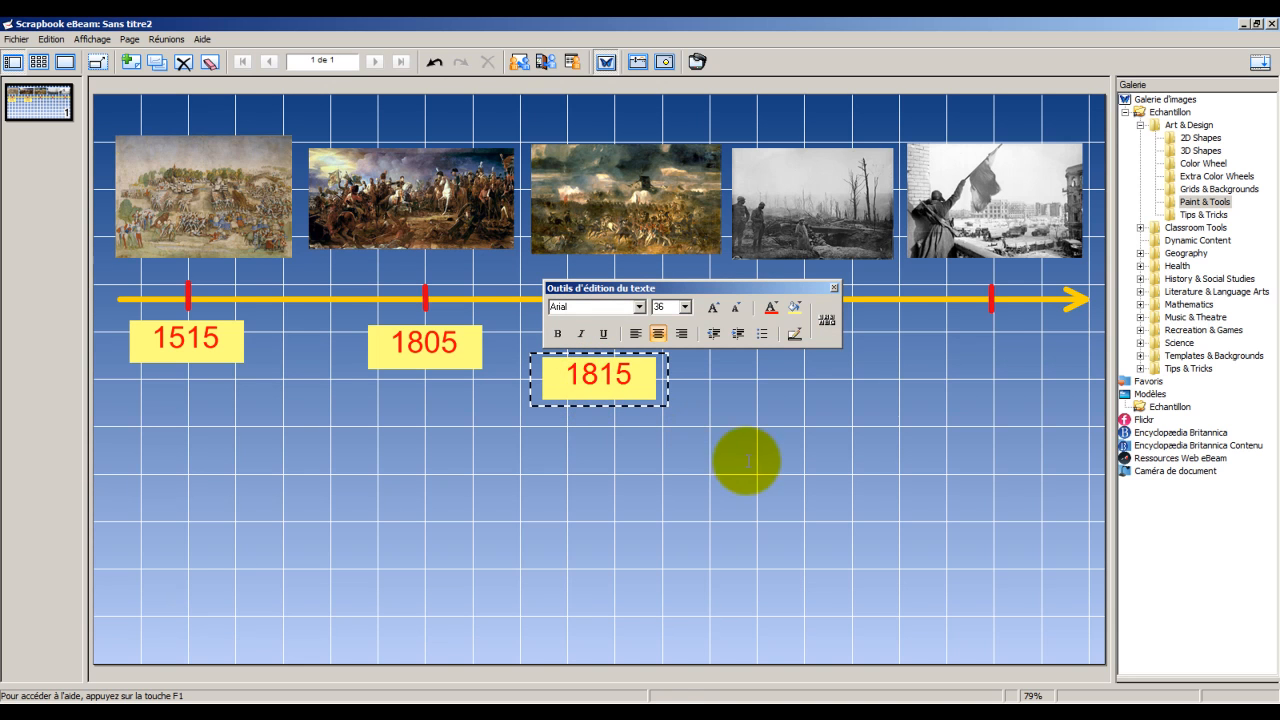
pyautogui.click(727, 400)
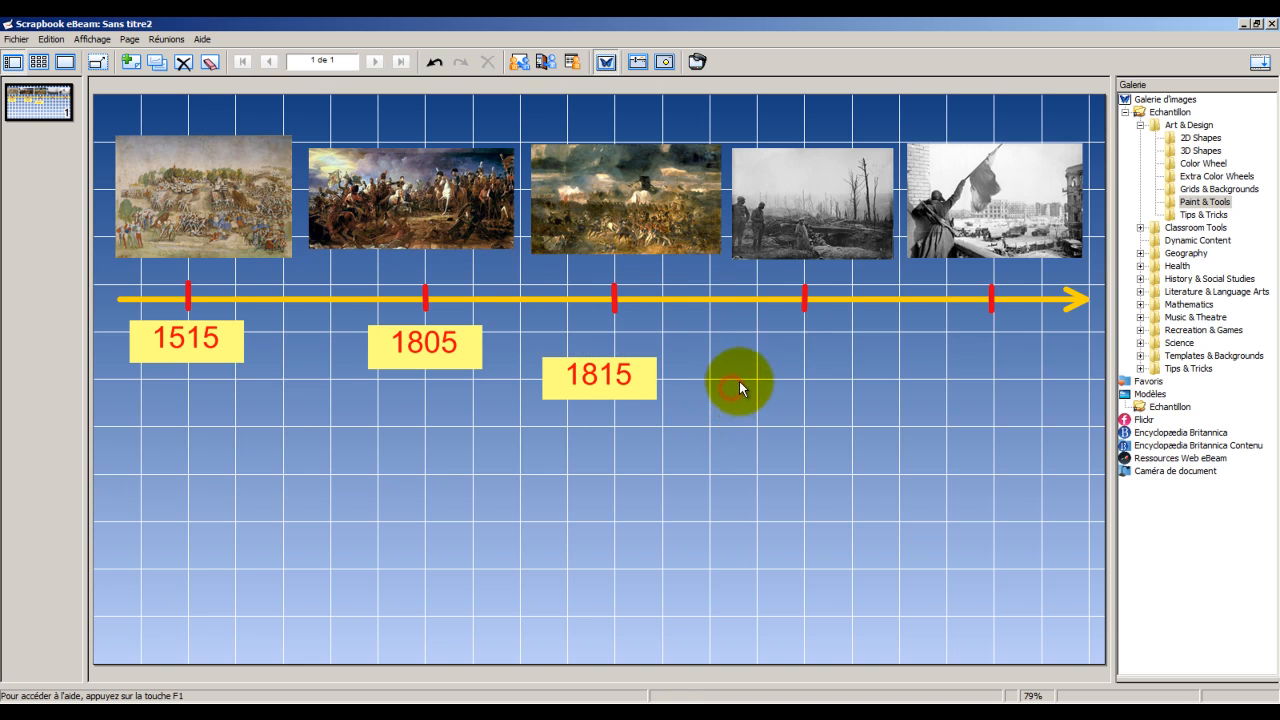
# Step: Add another copy of the date label, move it beside and below the 1815 label and change its text to 1916
pyautogui.click(628, 369)
pyautogui.click(714, 409)
pyautogui.moveTo(636, 379); pyautogui.dragTo(779, 420)
pyautogui.doubleClick(749, 418)
pyautogui.write('916')
# Step: Paste one more date label, move it under the fifth tick and change its text to 1943
pyautogui.click(895, 422)
pyautogui.hotkey('ctrl', 'v')
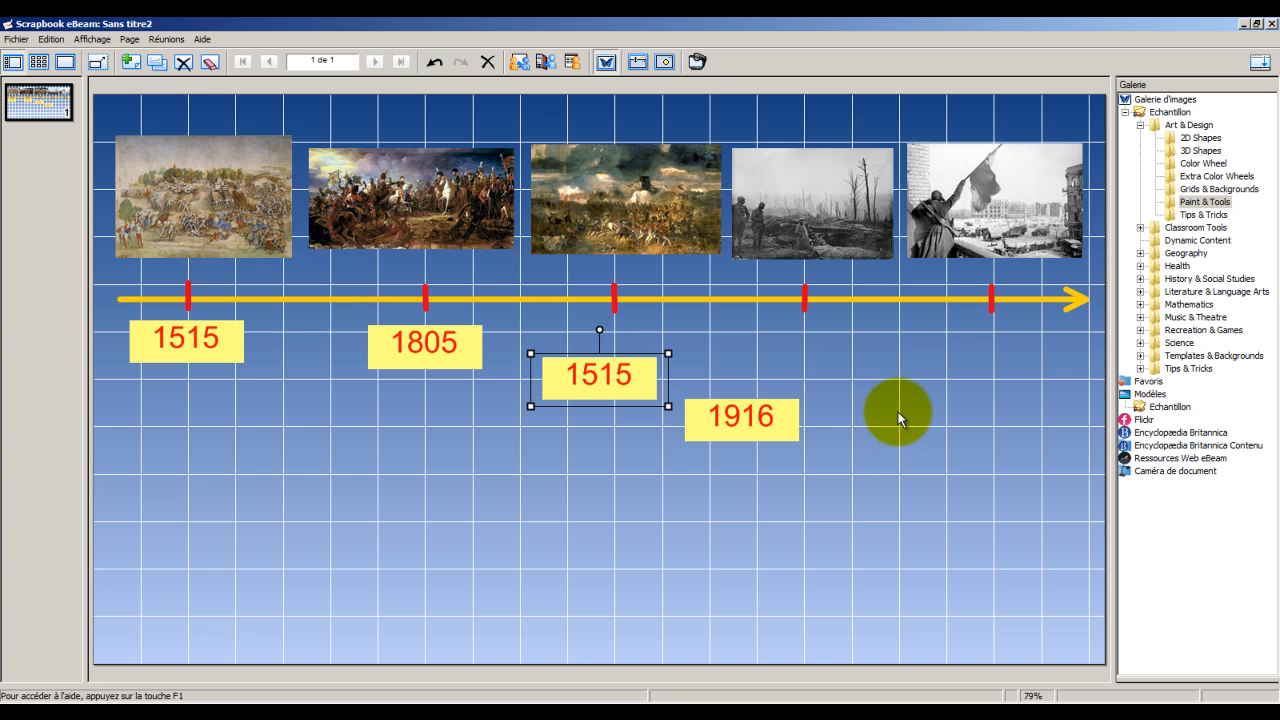
pyautogui.moveTo(611, 374); pyautogui.dragTo(1000, 376)
pyautogui.doubleClick(968, 376)
pyautogui.write('943')
pyautogui.click(918, 498)
# Step: Line up the five date labels in a row, each just below its own tick
pyautogui.moveTo(963, 378); pyautogui.dragTo(994, 343)
pyautogui.moveTo(754, 418); pyautogui.dragTo(816, 335)
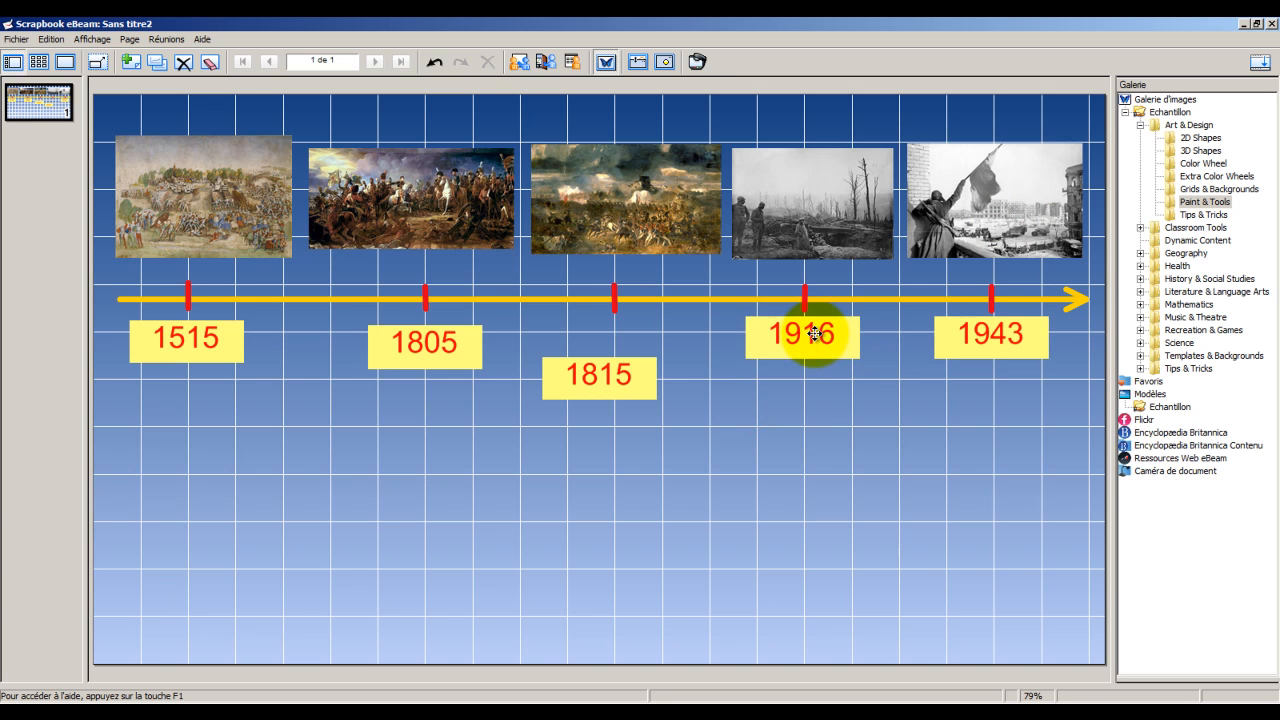
pyautogui.moveTo(600, 377); pyautogui.dragTo(620, 336)
pyautogui.moveTo(437, 350); pyautogui.dragTo(435, 340)
pyautogui.moveTo(189, 361); pyautogui.dragTo(192, 343)
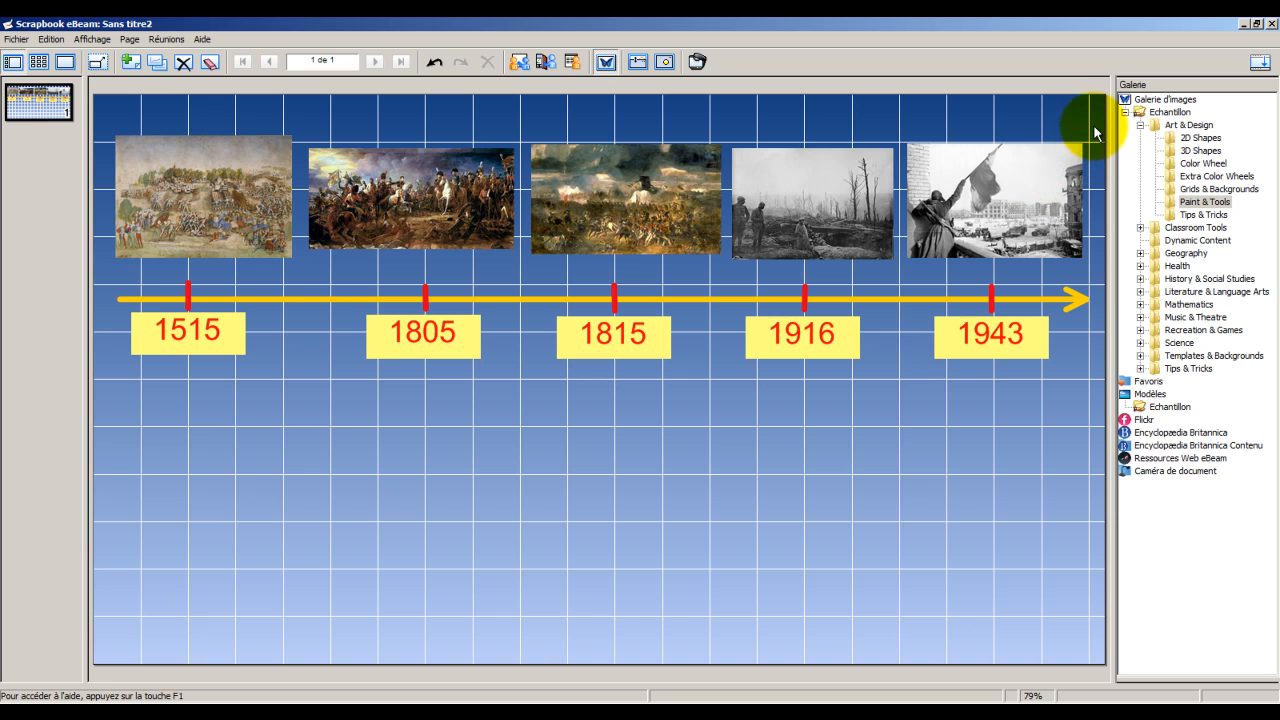
# Step: Draw a semi-transparent orange rectangle with an orange outline below the 1515 label and widen it slightly
pyautogui.click(1001, 227)
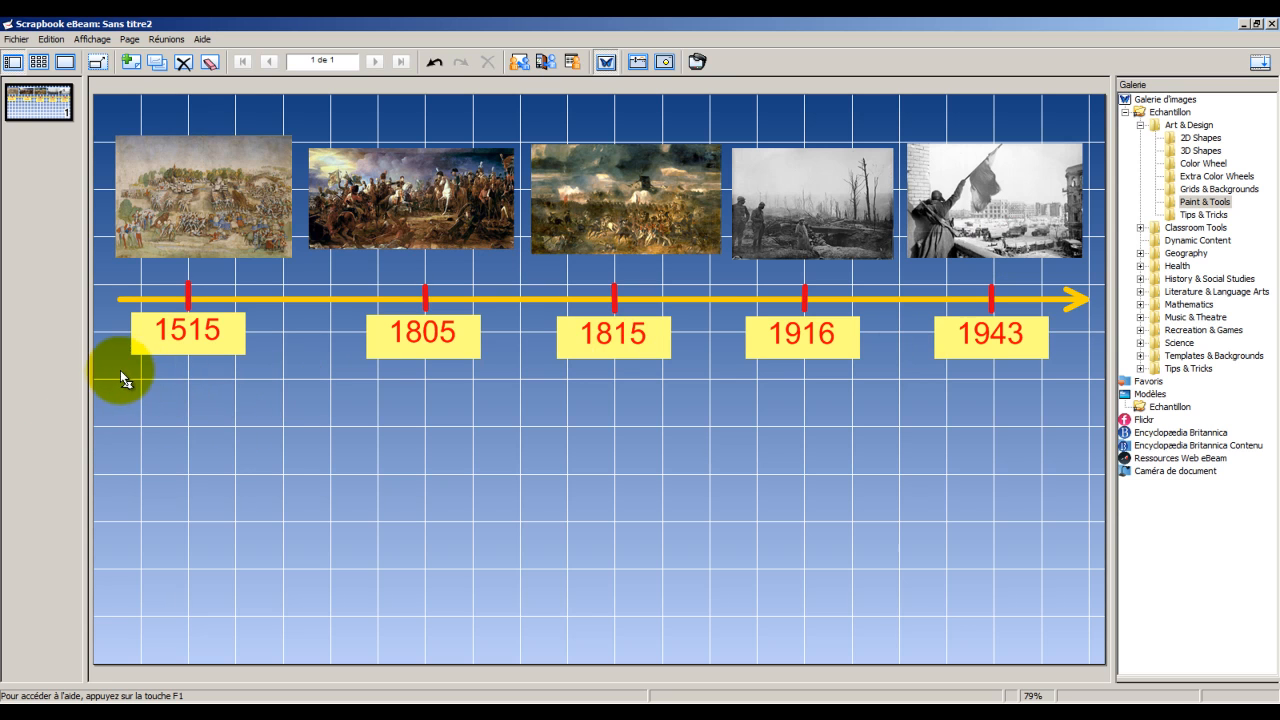
pyautogui.moveTo(108, 370); pyautogui.dragTo(278, 427)
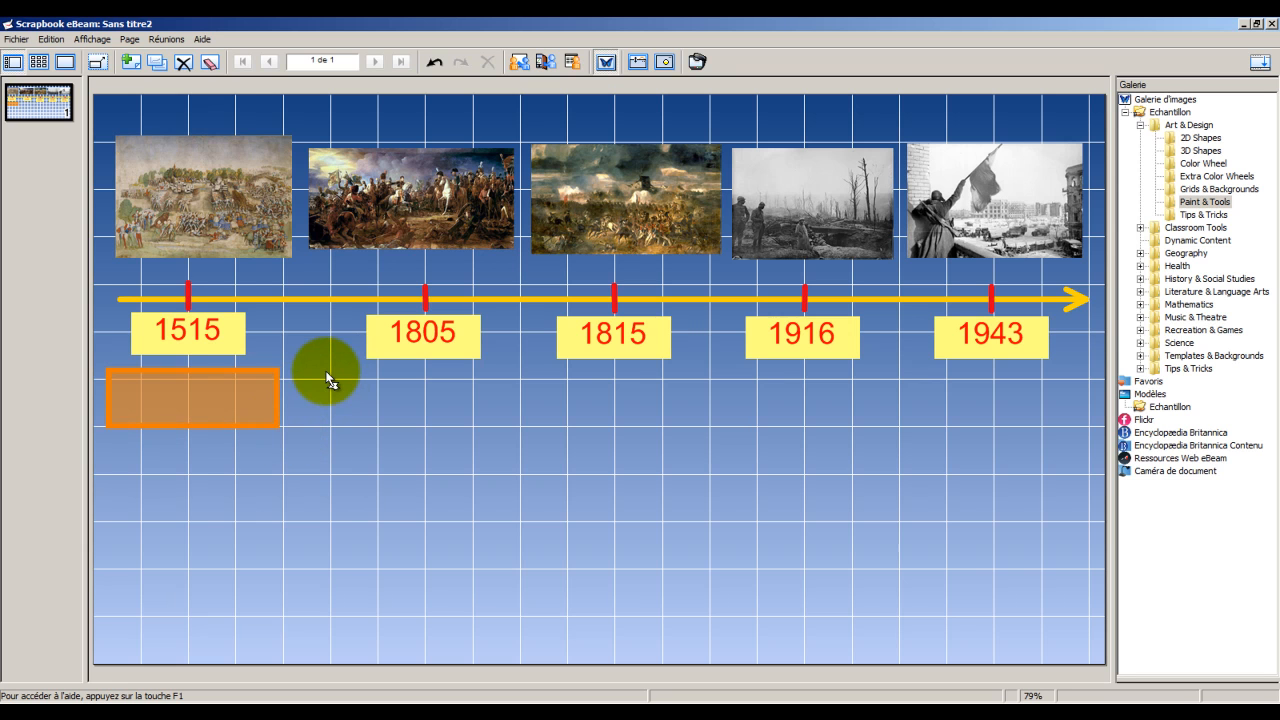
pyautogui.click(274, 402)
pyautogui.moveTo(276, 400); pyautogui.dragTo(290, 404)
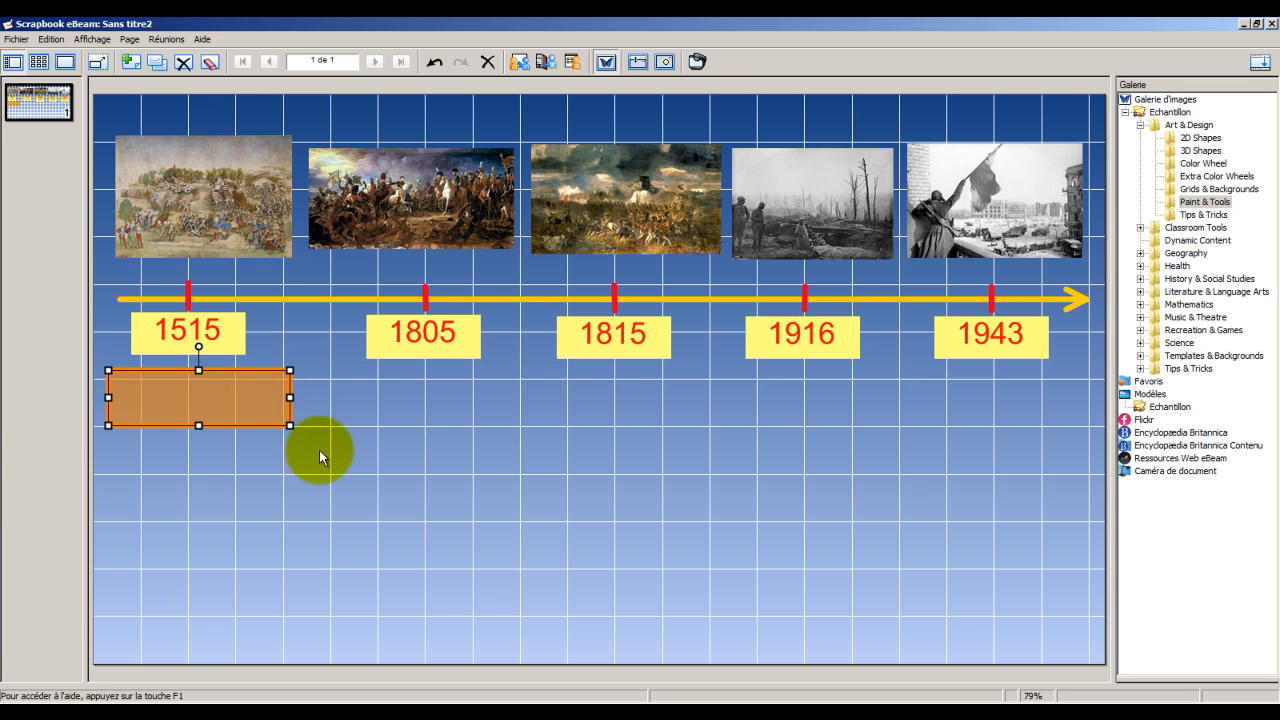
# Step: Paste two copies of the orange rectangle and align them with the first one below the 1805 and 1815 labels
pyautogui.click(341, 492)
pyautogui.hotkey('ctrl', 'v')
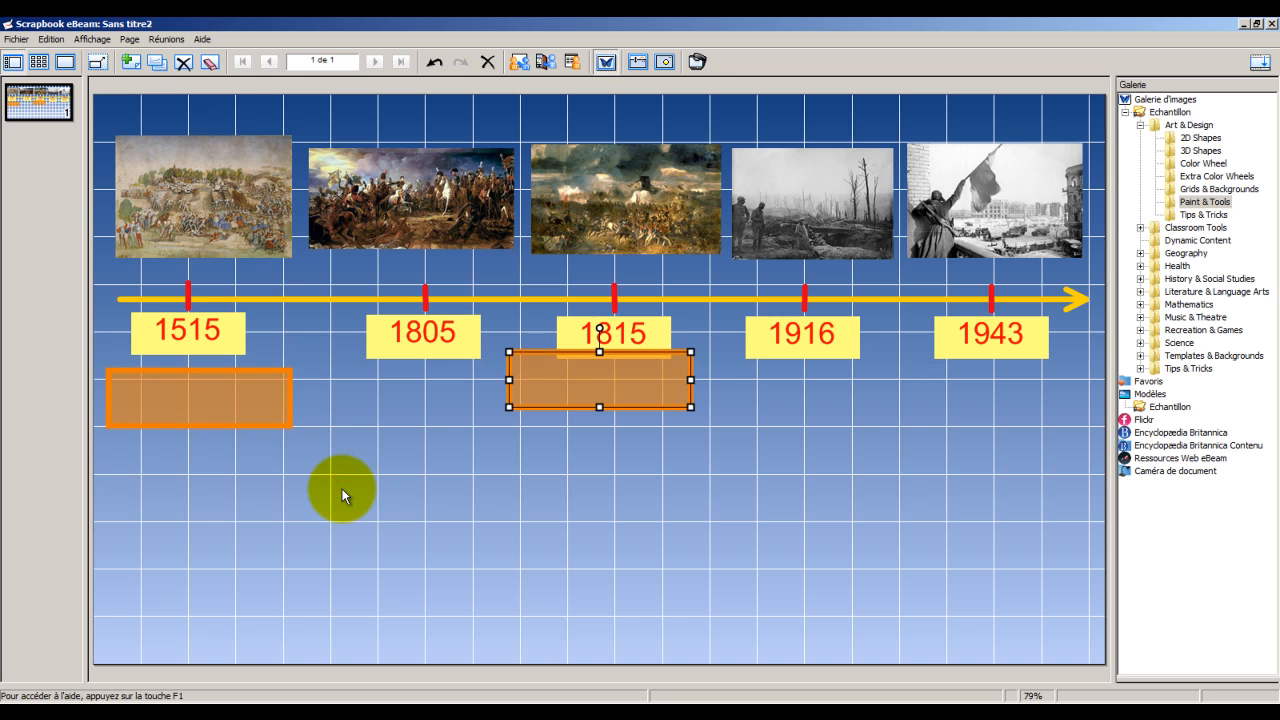
pyautogui.moveTo(529, 363); pyautogui.dragTo(358, 386)
pyautogui.click(457, 471)
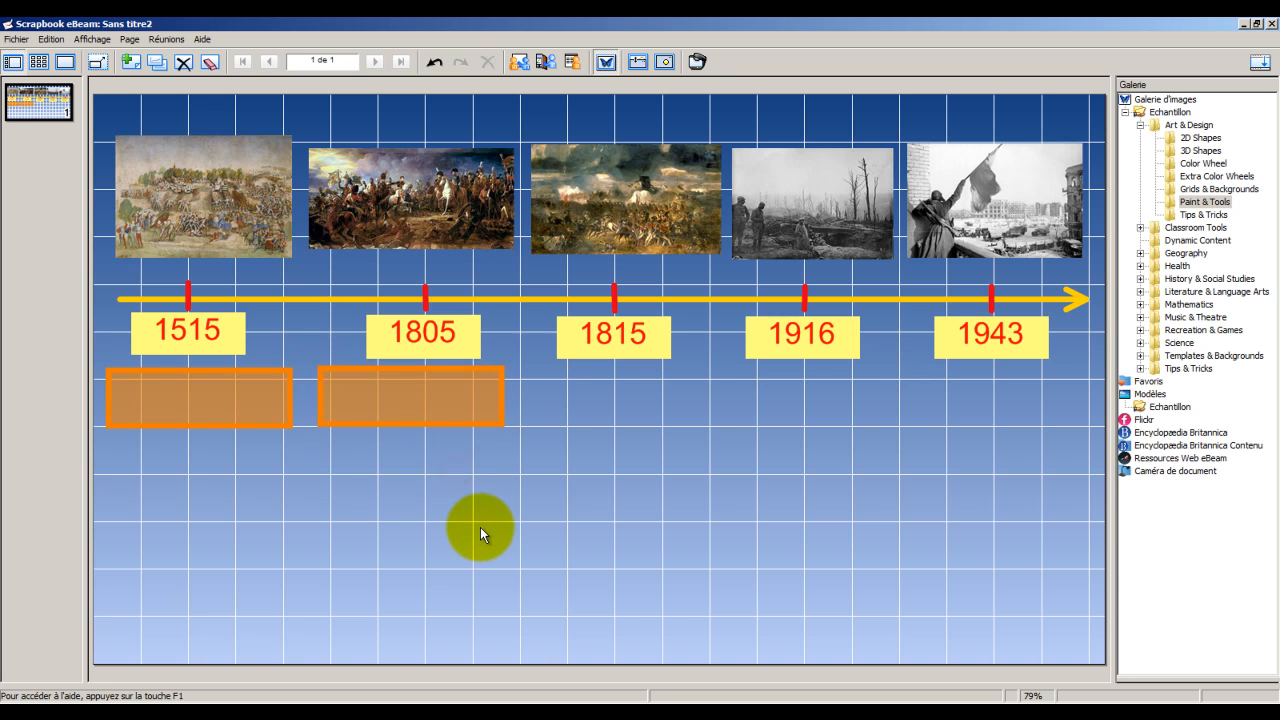
pyautogui.hotkey('ctrl', 'v')
pyautogui.moveTo(639, 373); pyautogui.dragTo(651, 389)
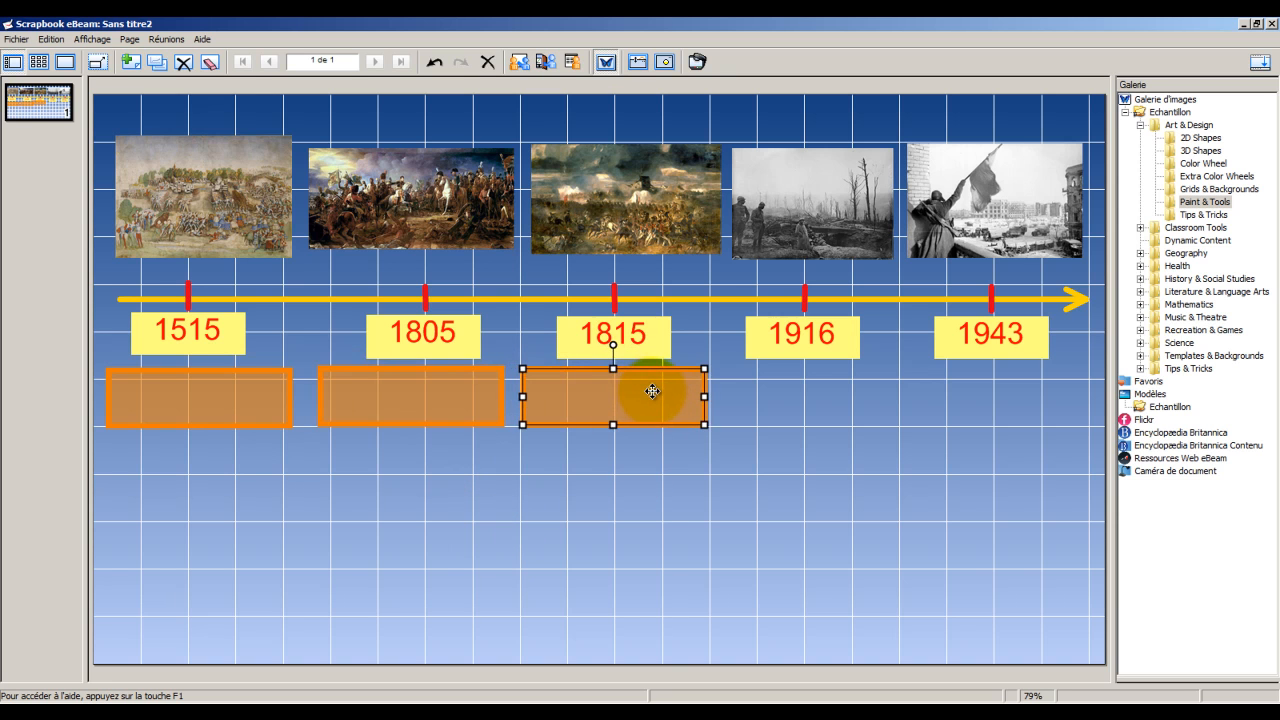
# Step: Paste two more orange rectangles and align them in the row below the 1916 and 1943 labels
pyautogui.click(638, 521)
pyautogui.hotkey('ctrl', 'v')
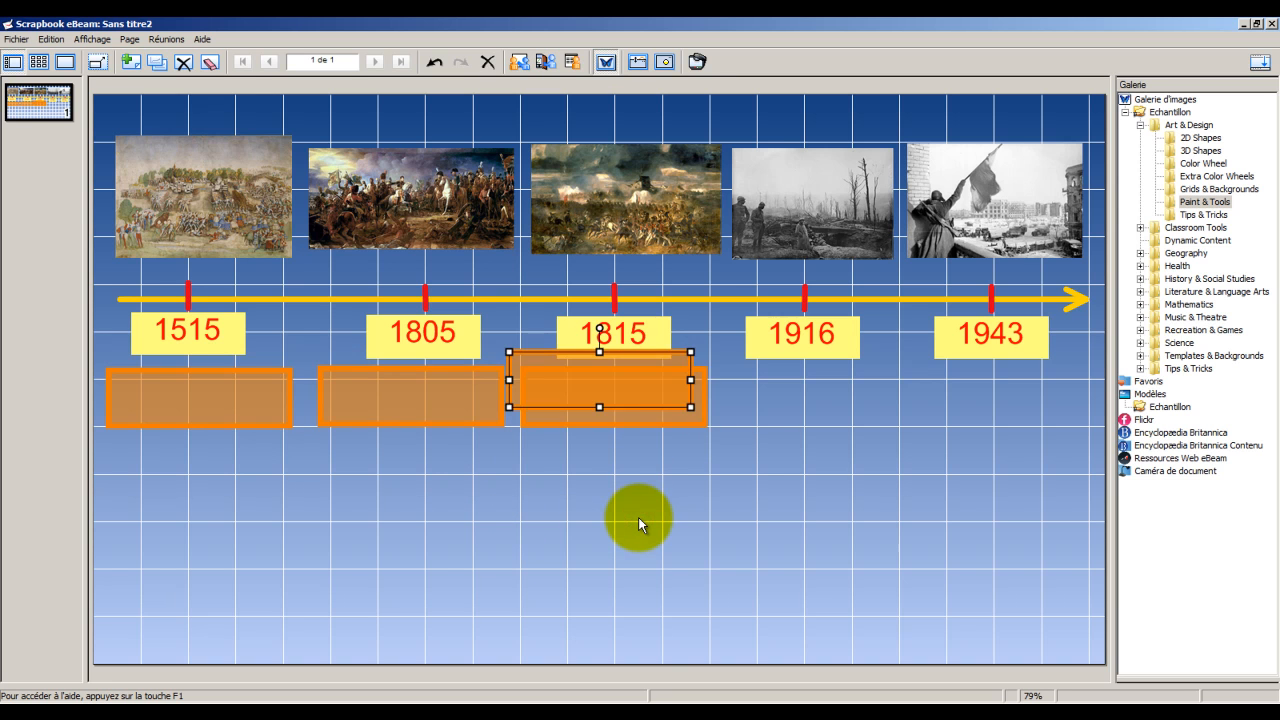
pyautogui.moveTo(654, 382); pyautogui.dragTo(866, 397)
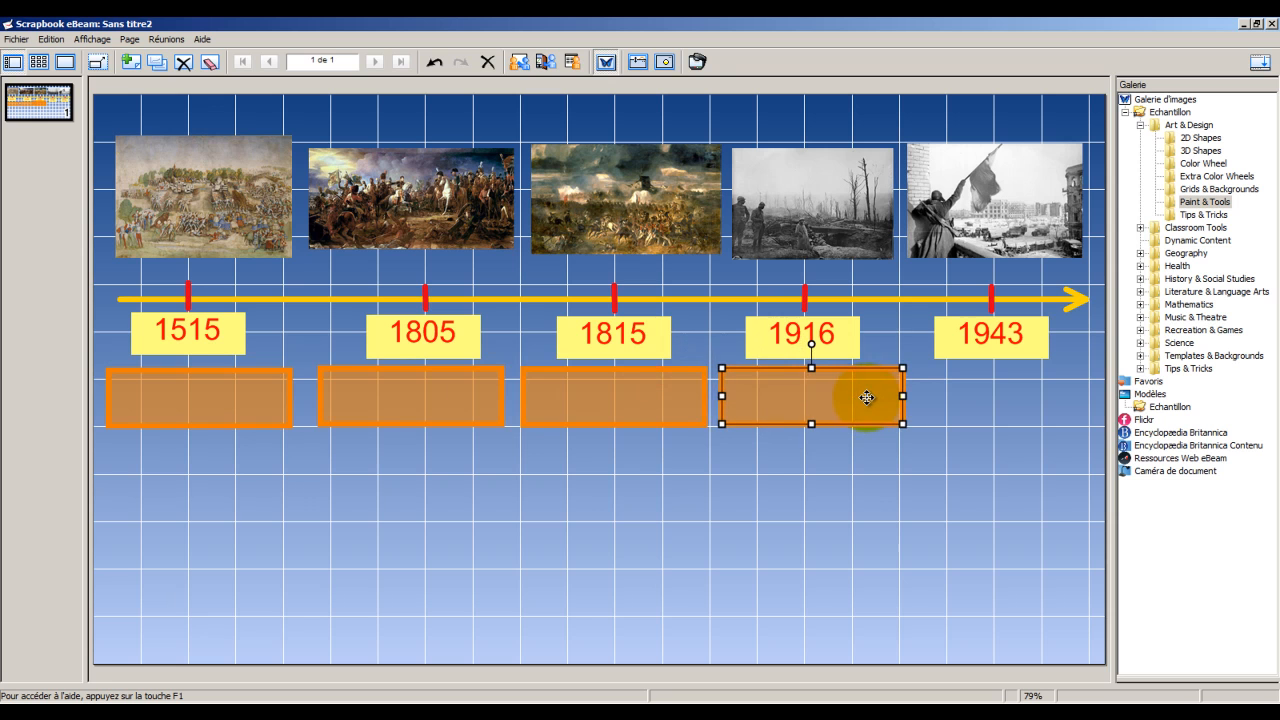
pyautogui.click(823, 498)
pyautogui.hotkey('ctrl', 'v')
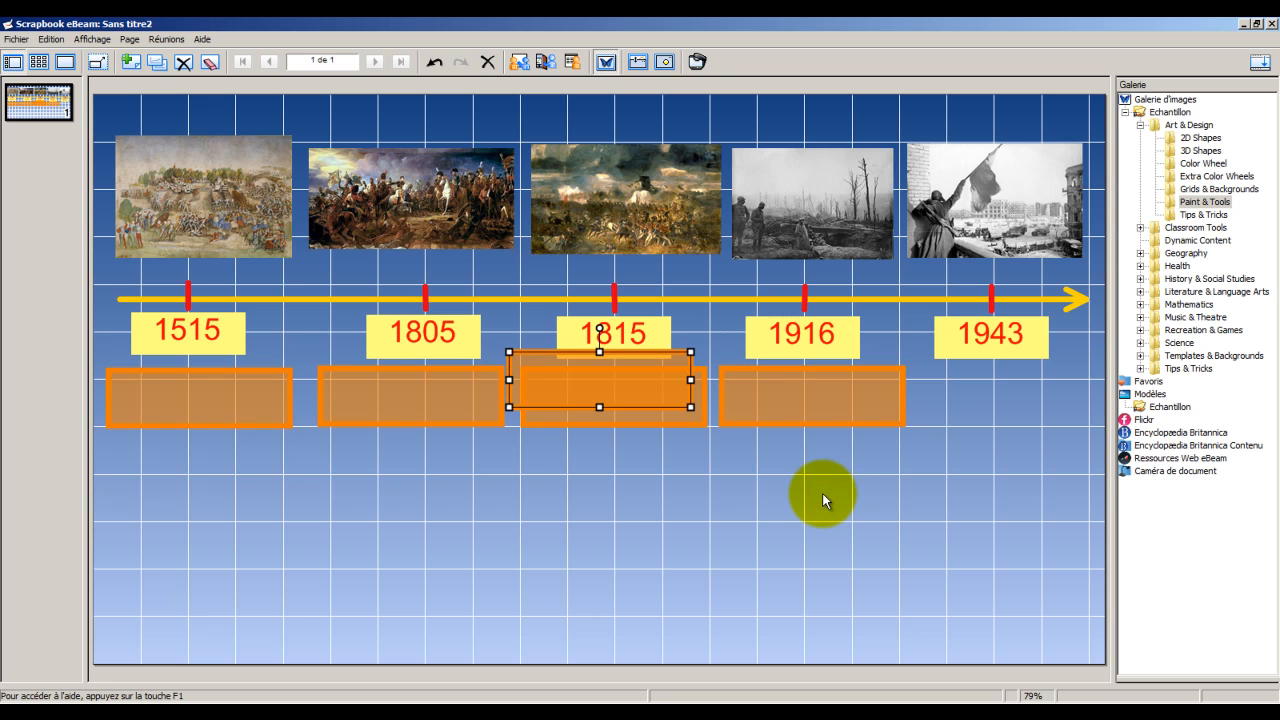
pyautogui.moveTo(640, 372); pyautogui.dragTo(1047, 391)
pyautogui.click(924, 538)
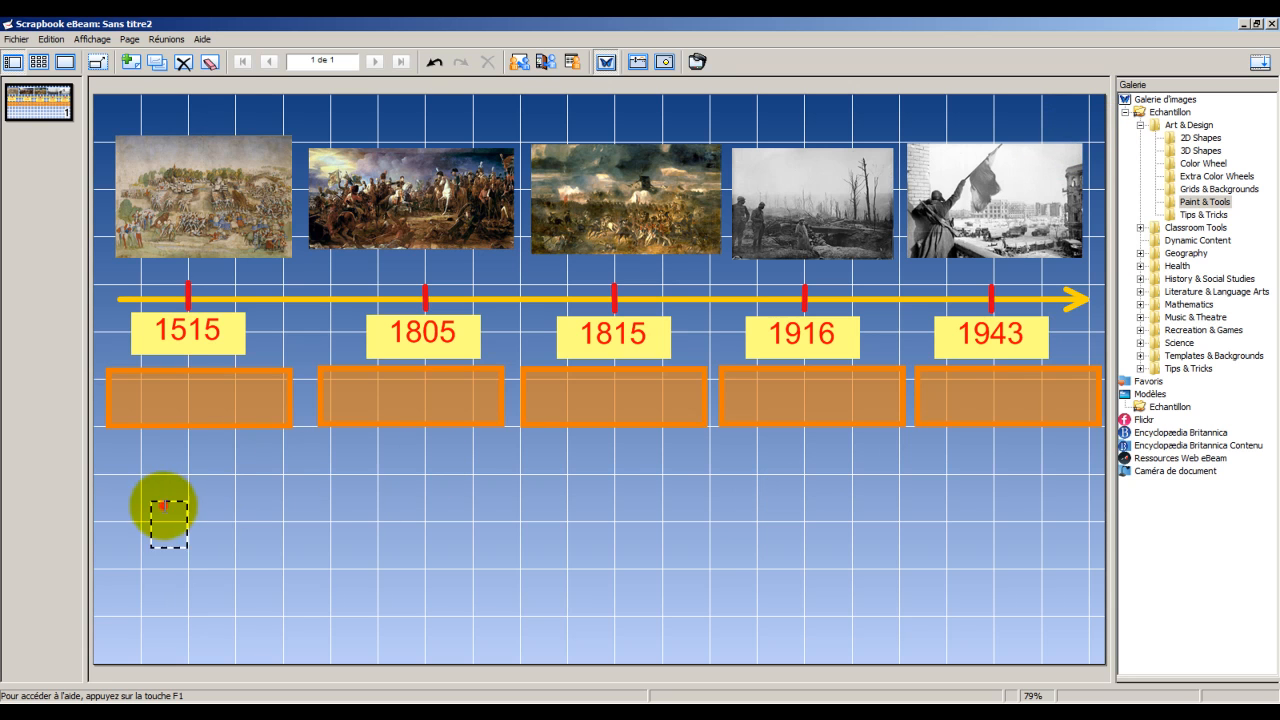
# Step: Add a text label reading Stalingrad in orange below the rectangle row and move it slightly up and to the right
pyautogui.click(163, 505)
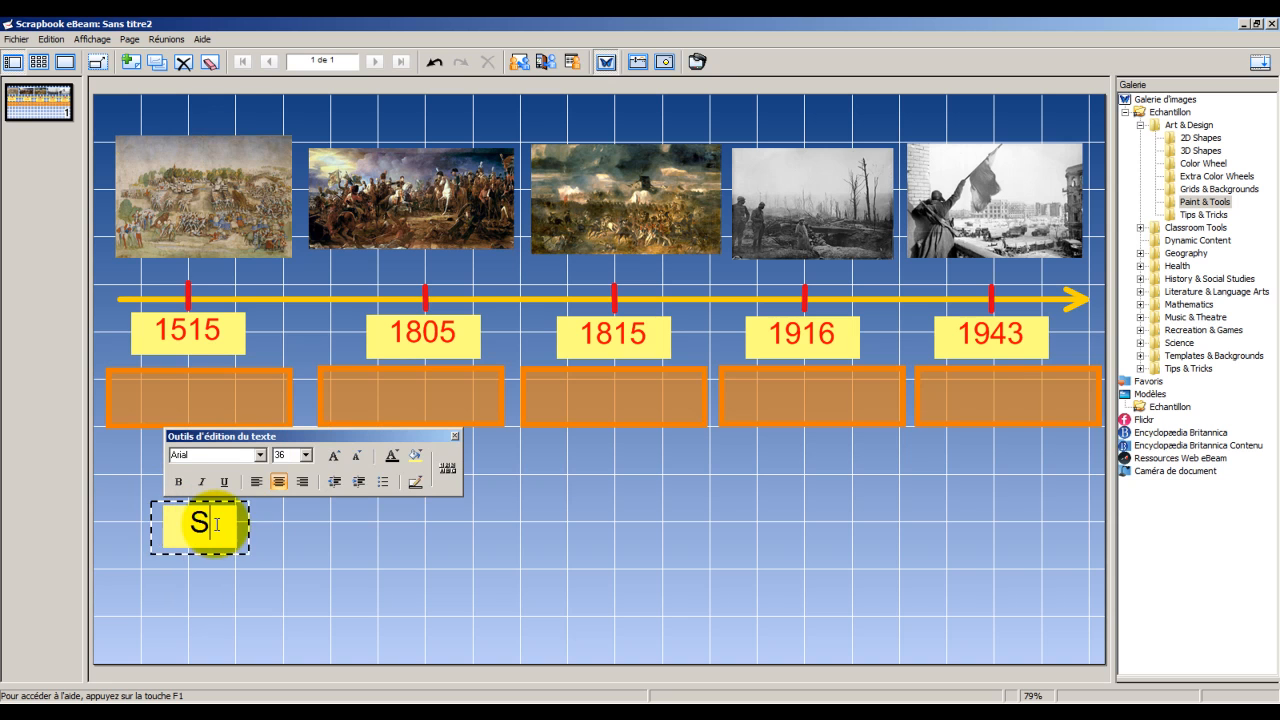
pyautogui.write('ingrad')
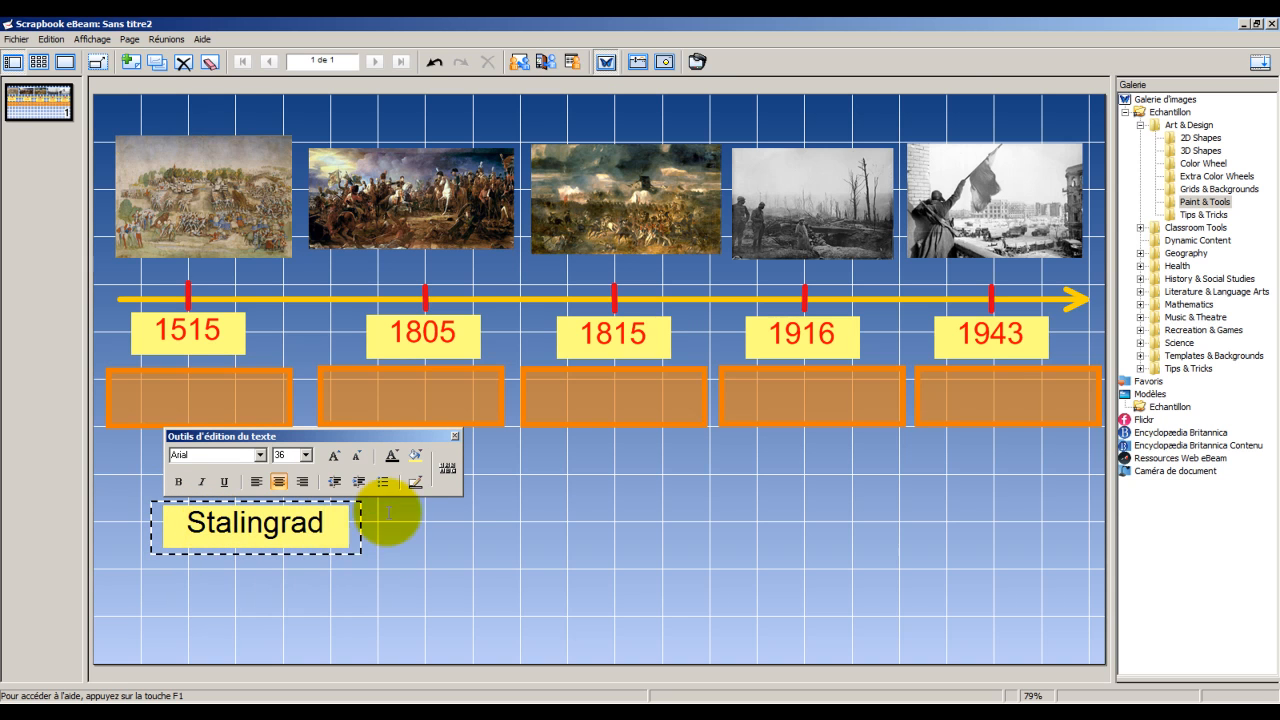
pyautogui.doubleClick(325, 528)
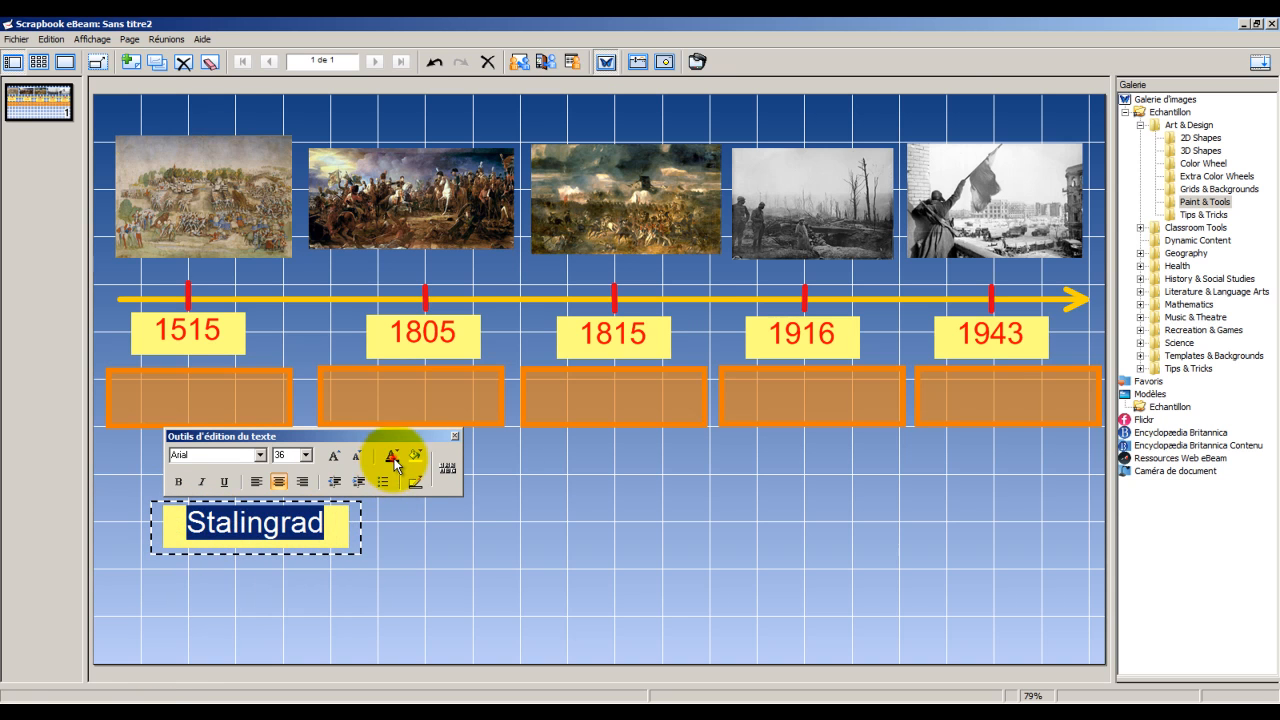
pyautogui.click(391, 455)
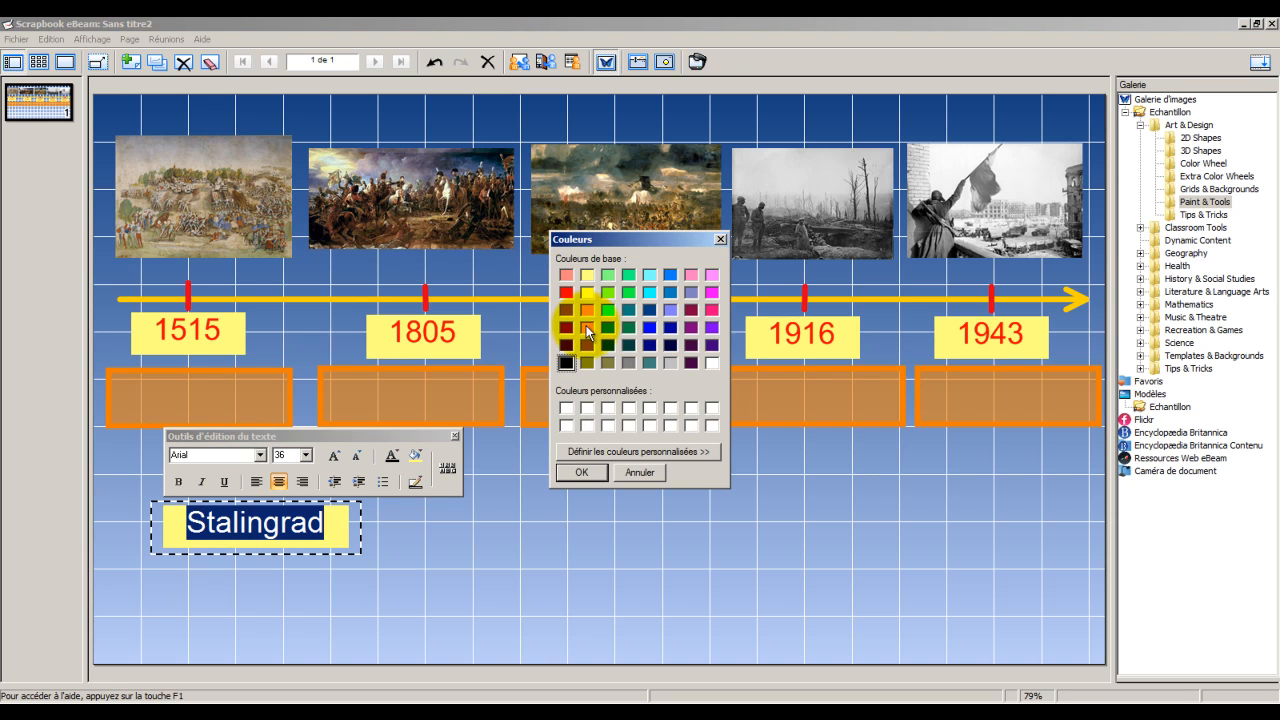
pyautogui.click(581, 472)
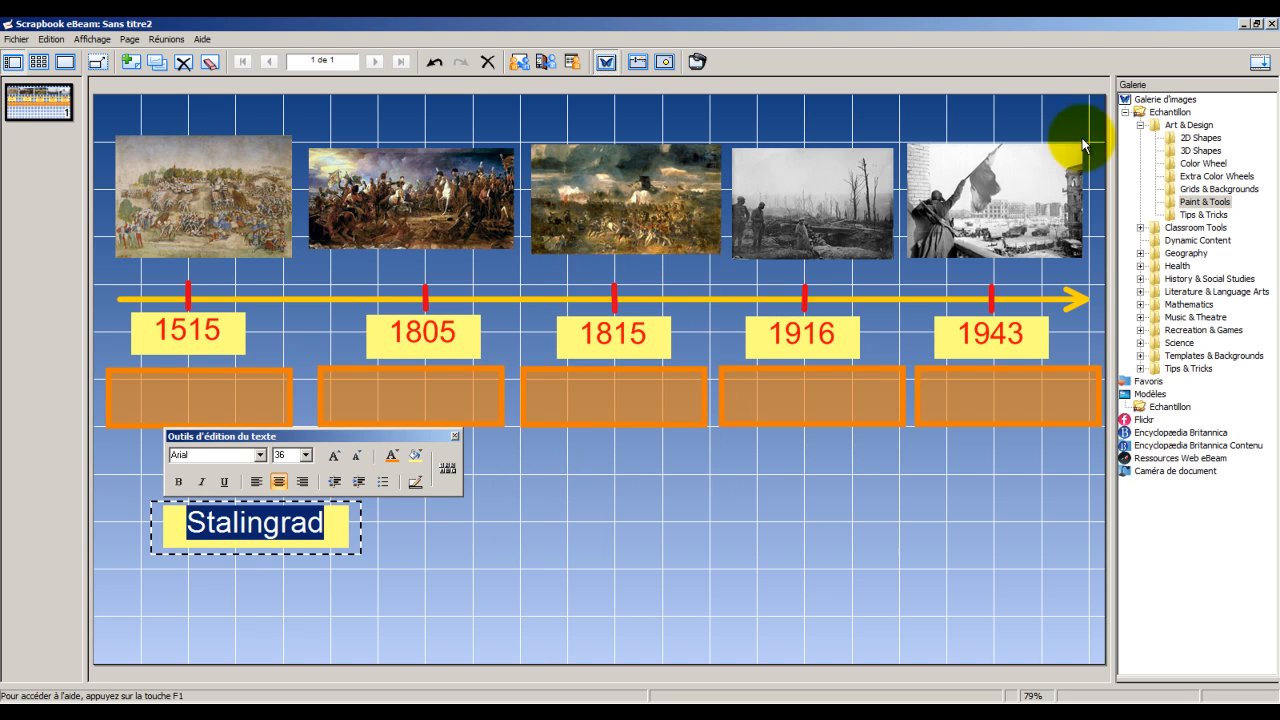
pyautogui.click(317, 508)
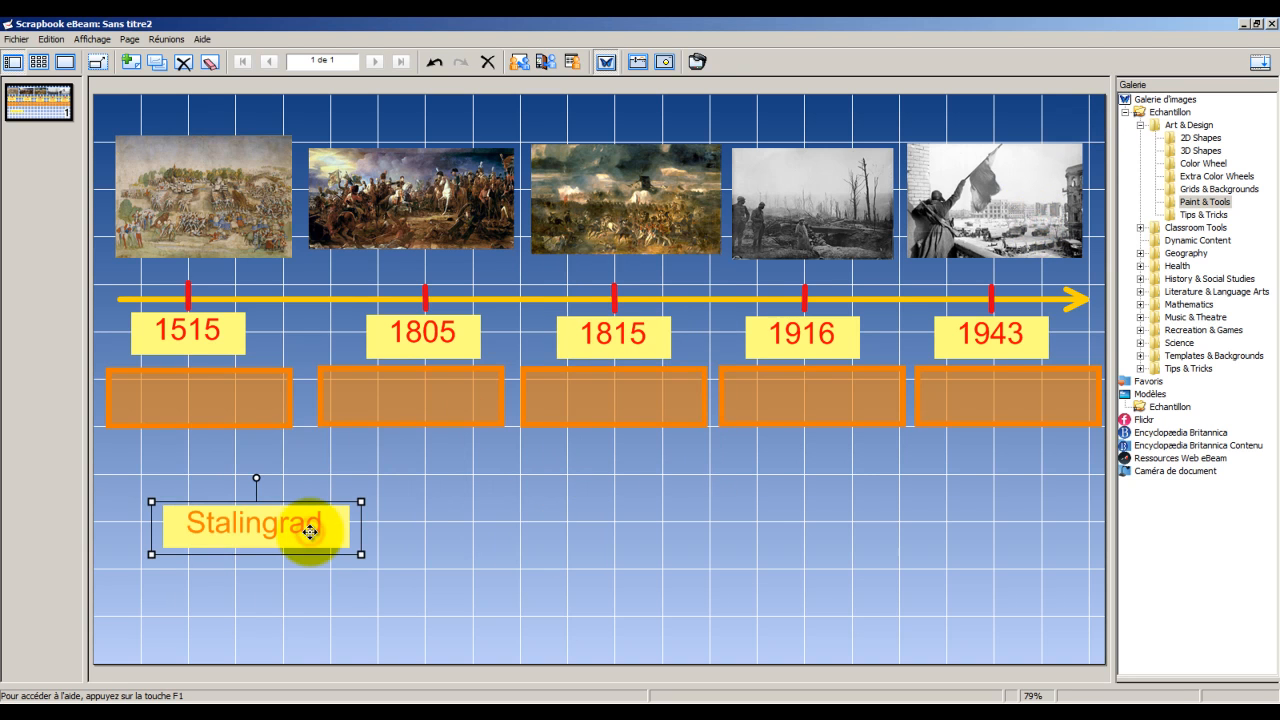
pyautogui.moveTo(288, 535); pyautogui.dragTo(396, 510)
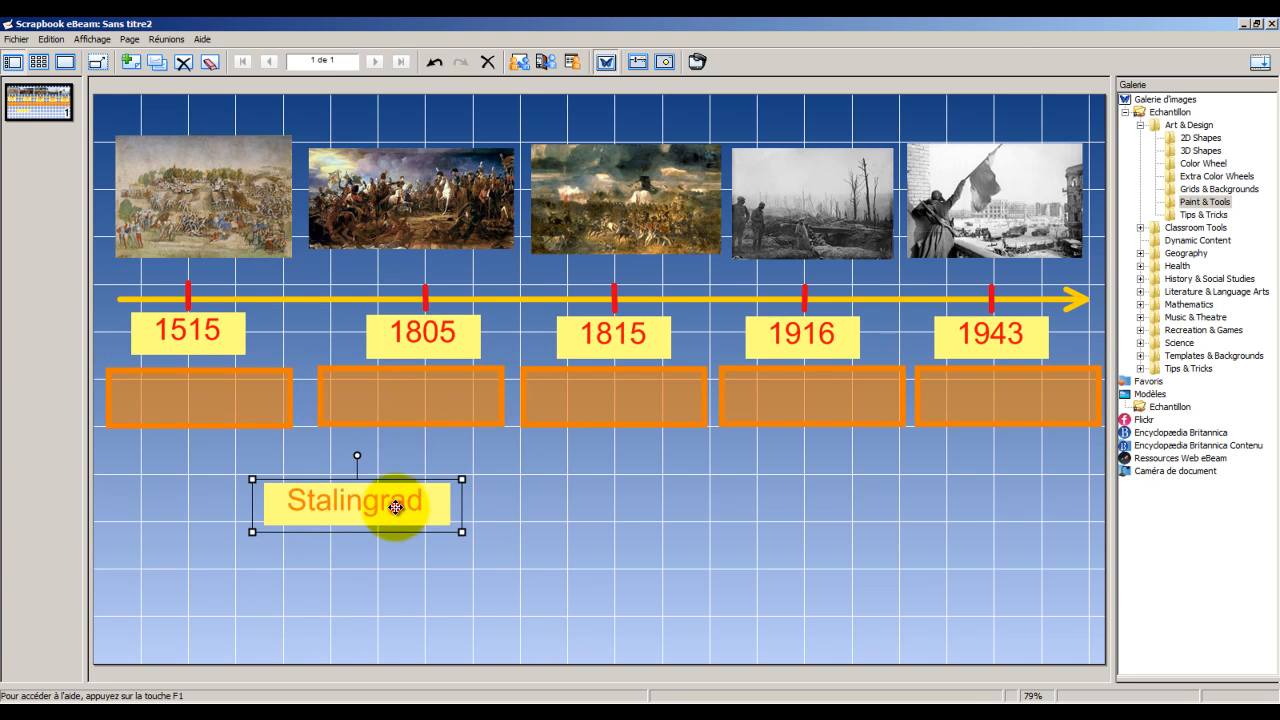
# Step: Reduce the Stalingrad text to font size 28
pyautogui.doubleClick(396, 507)
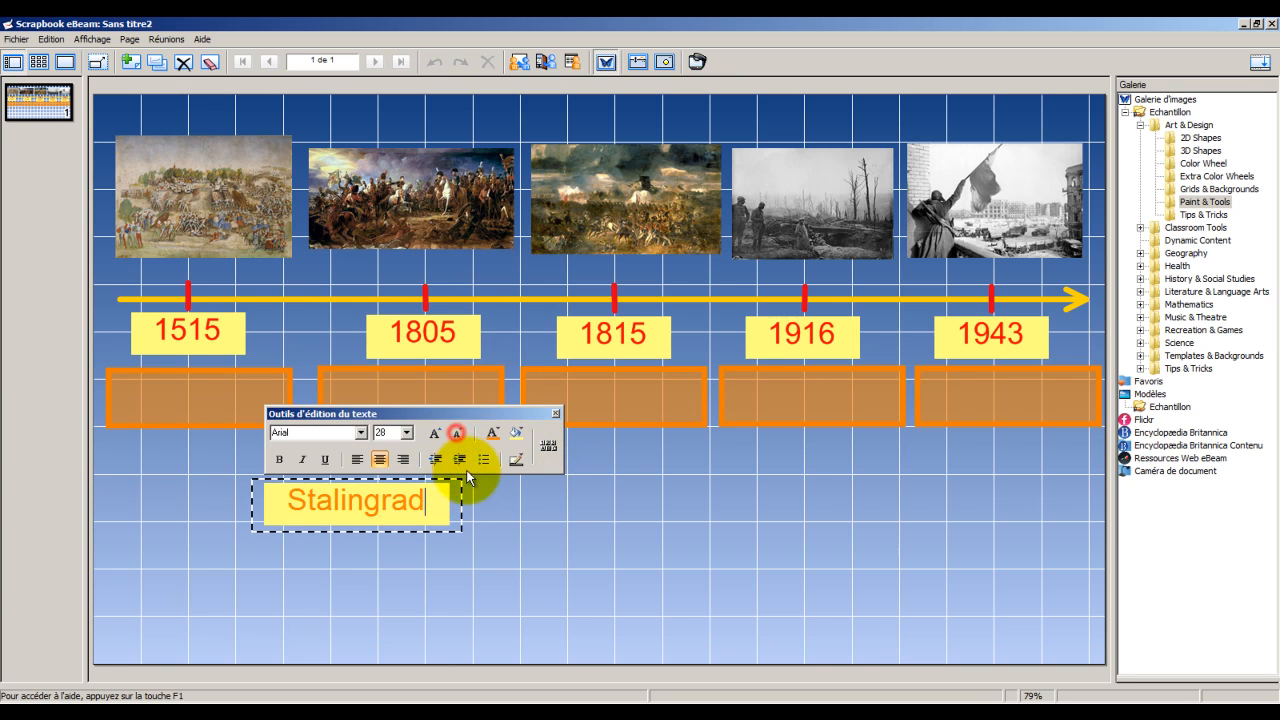
pyautogui.moveTo(430, 500); pyautogui.dragTo(290, 500)
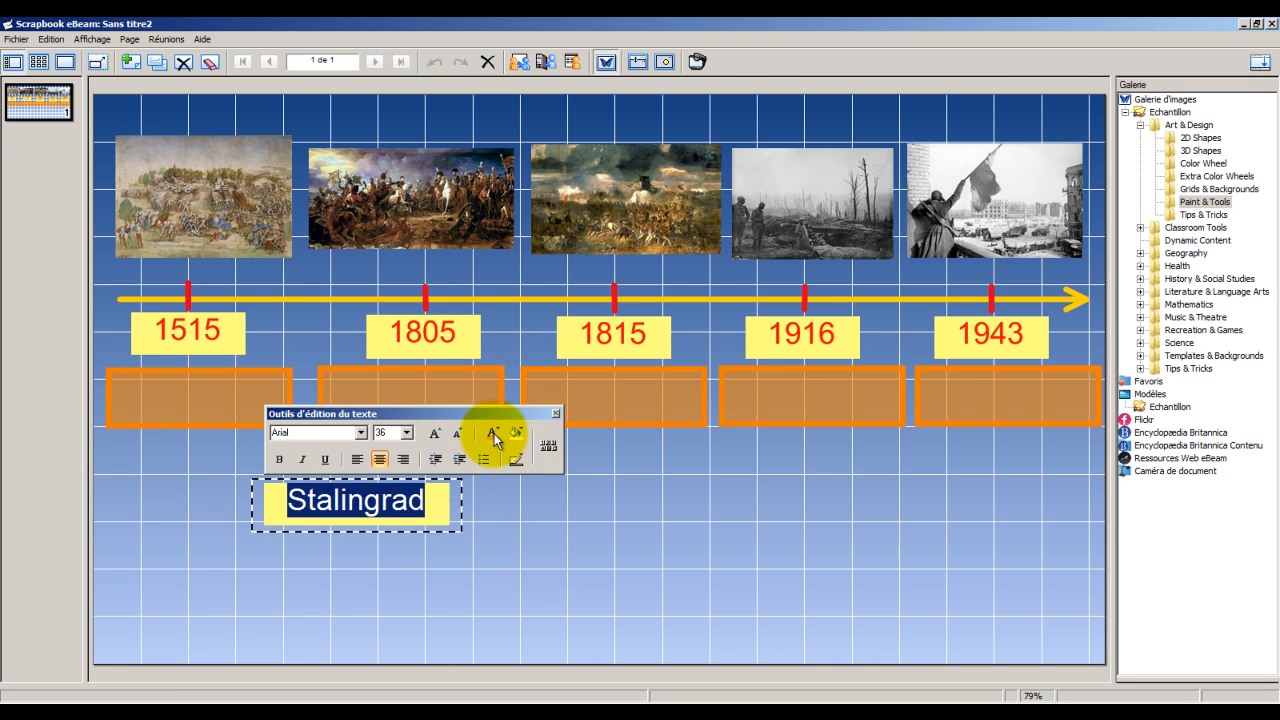
pyautogui.click(458, 434)
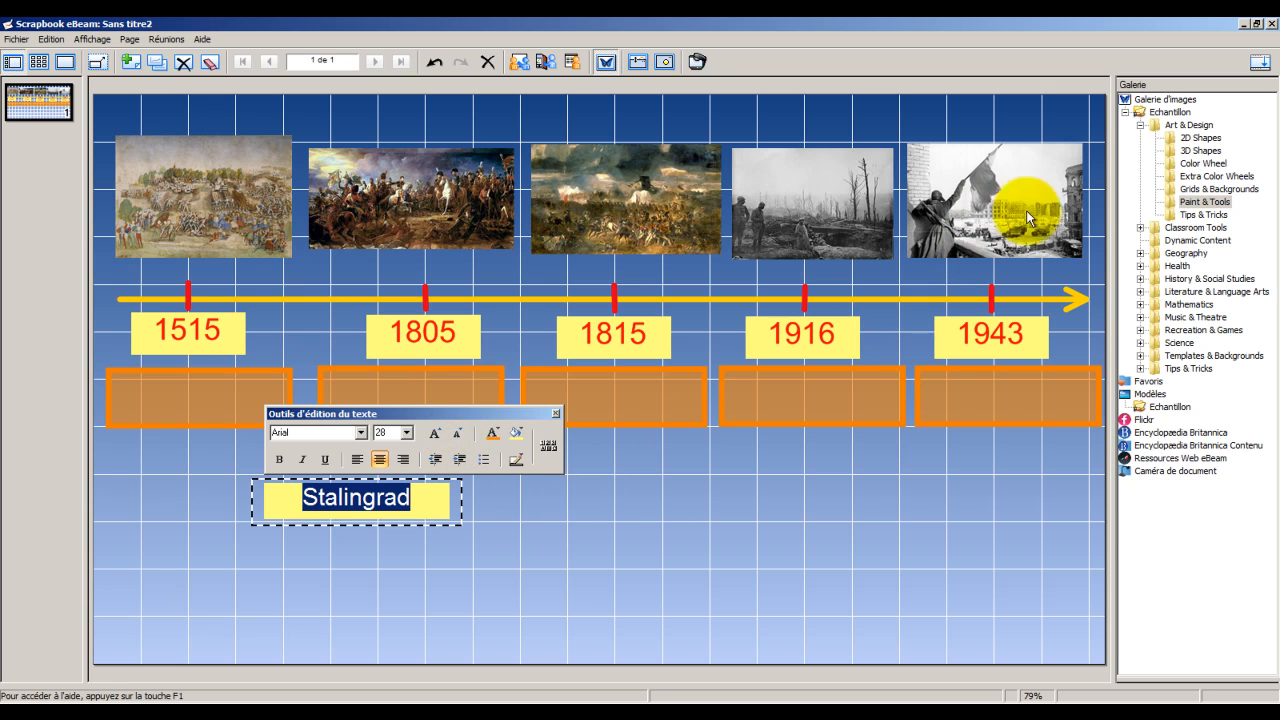
pyautogui.click(1073, 141)
pyautogui.click(511, 500)
pyautogui.click(430, 500)
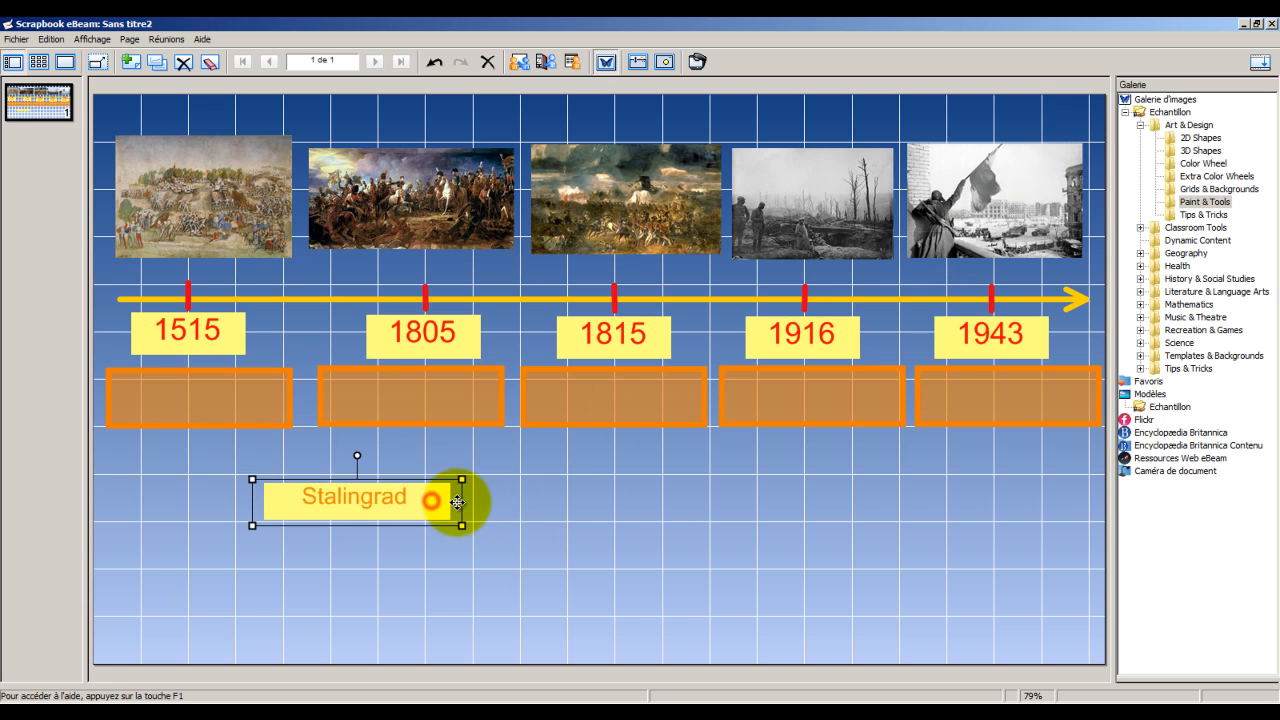
# Step: Widen the Stalingrad text box slightly and enlarge its text to font size 48
pyautogui.moveTo(463, 522); pyautogui.dragTo(305, 497)
pyautogui.click(412, 503)
pyautogui.click(432, 434)
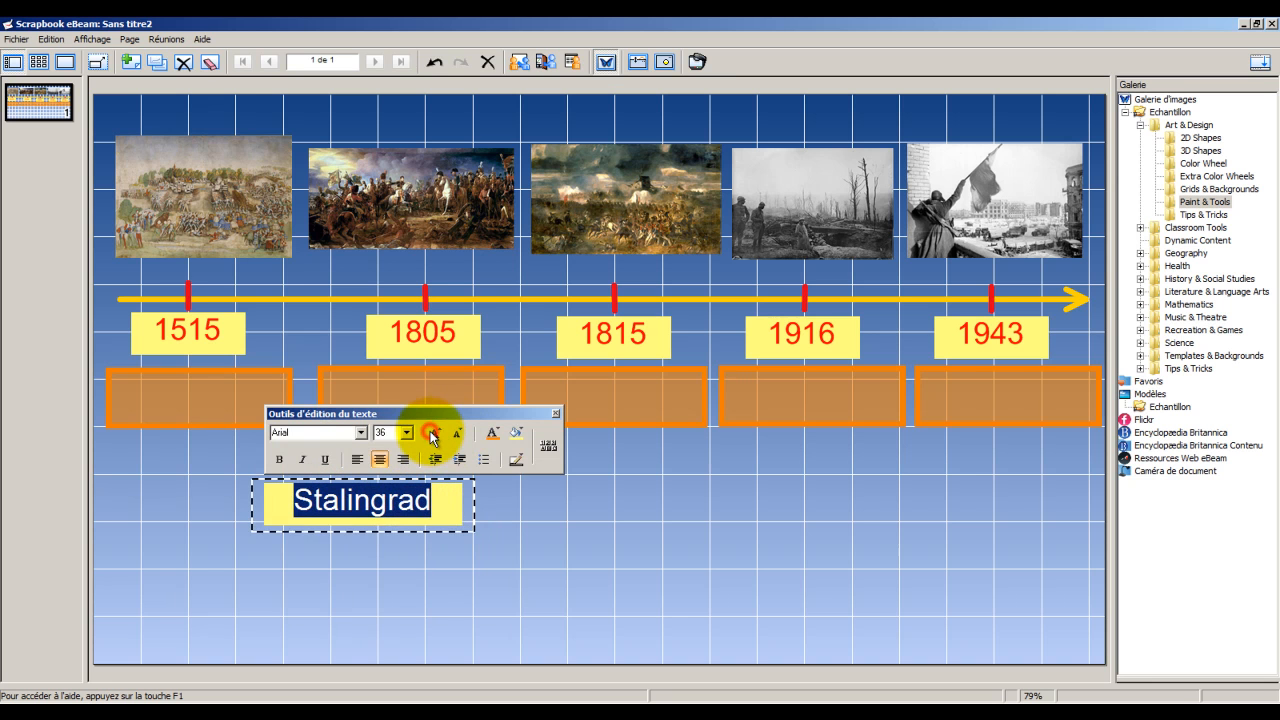
pyautogui.click(432, 434)
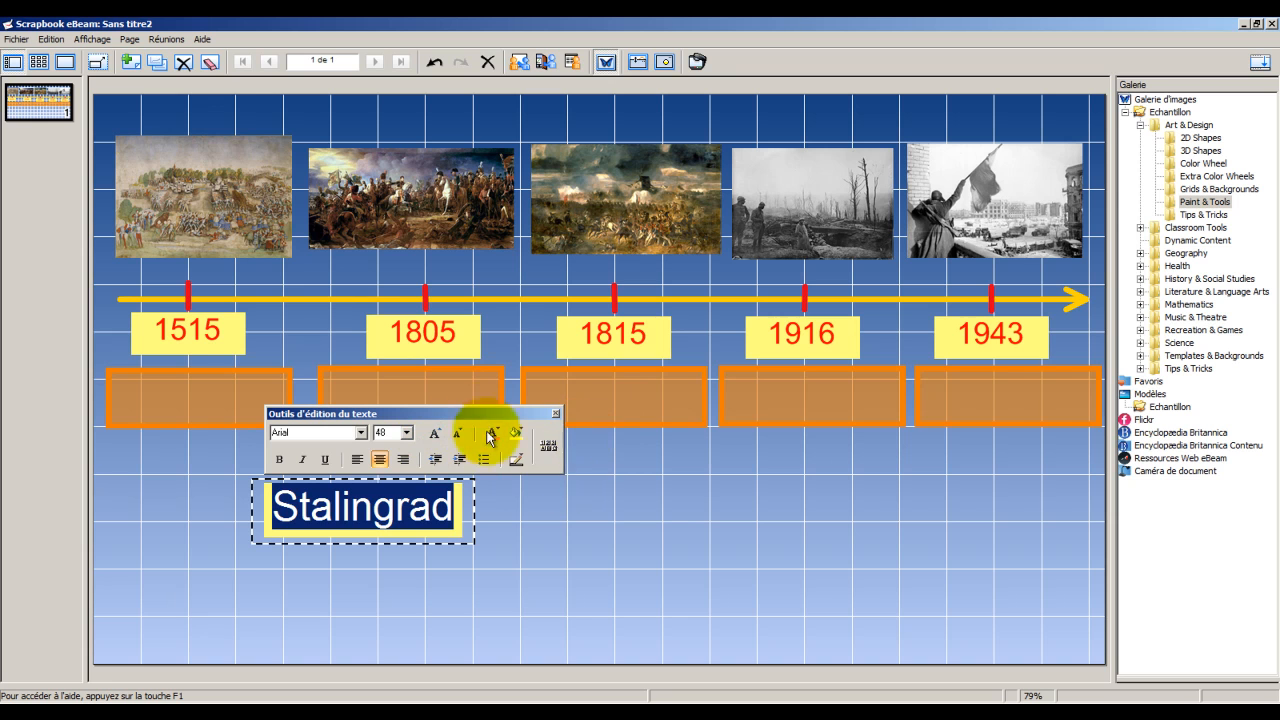
# Step: Scale the whole Stalingrad label down to less than a rectangle's width and place it in the empty area below the first rectangle
pyautogui.click(1035, 214)
pyautogui.click(425, 494)
pyautogui.moveTo(474, 543); pyautogui.dragTo(291, 520)
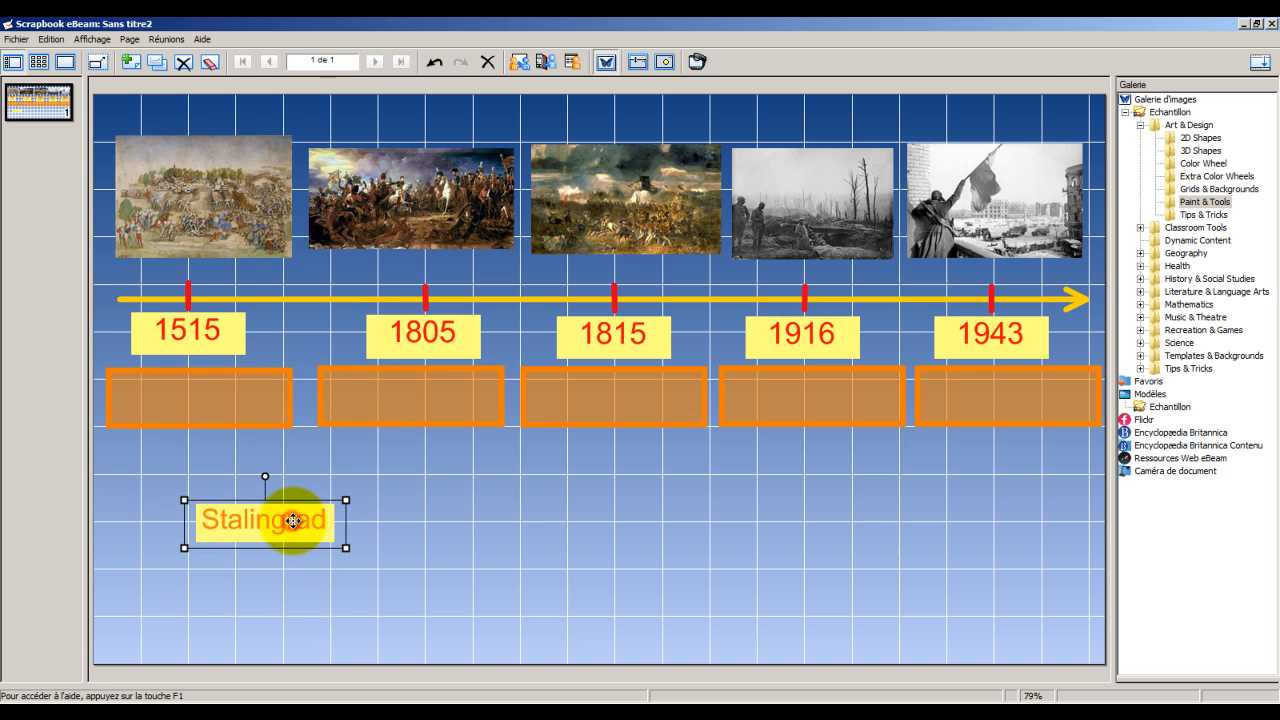
pyautogui.click(587, 541)
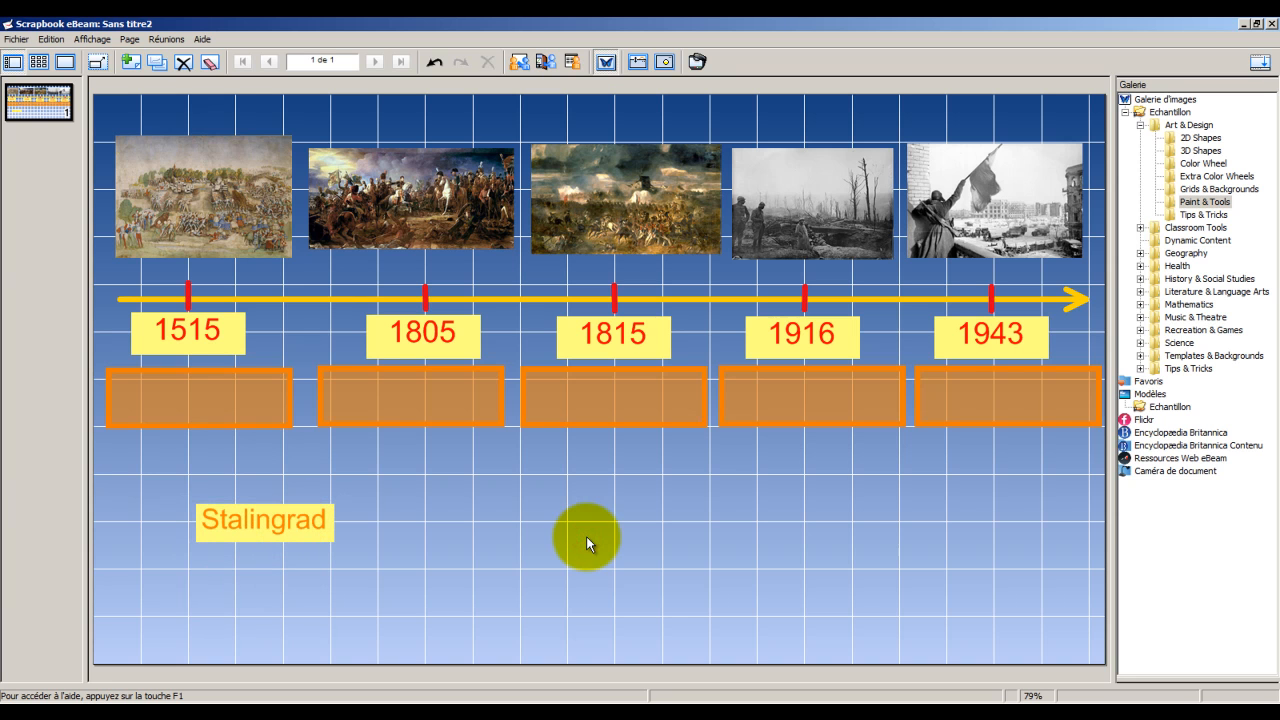
# Step: Place a copy of the Stalingrad label below the second rectangle and change its text to Waterloo
pyautogui.hotkey('ctrl', 'v')
pyautogui.moveTo(608, 374); pyautogui.dragTo(486, 505)
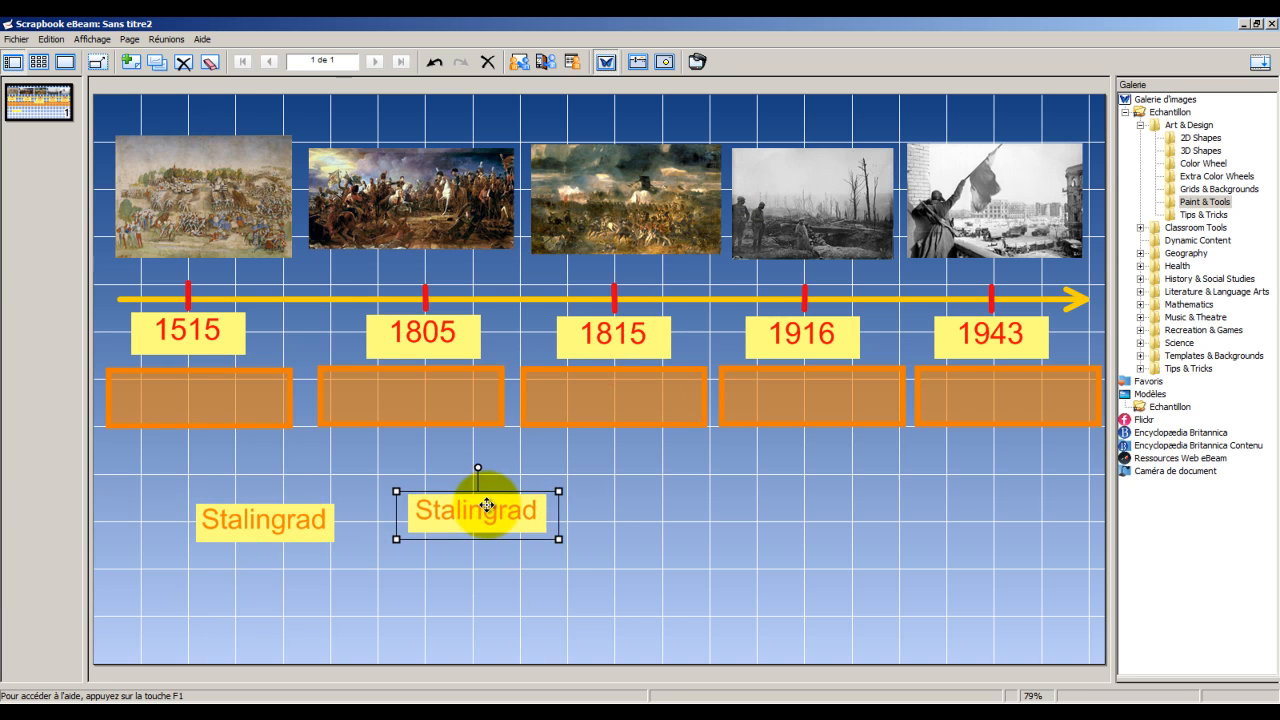
pyautogui.doubleClick(484, 508)
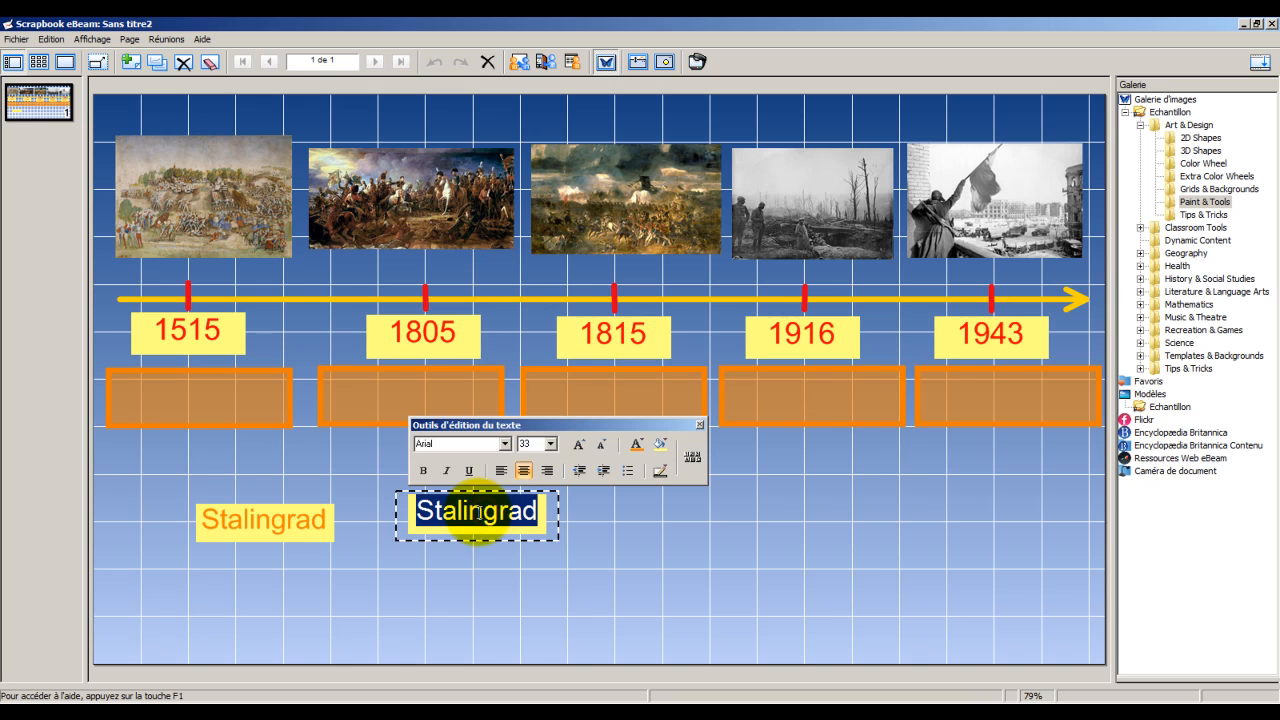
pyautogui.write('Waterloo')
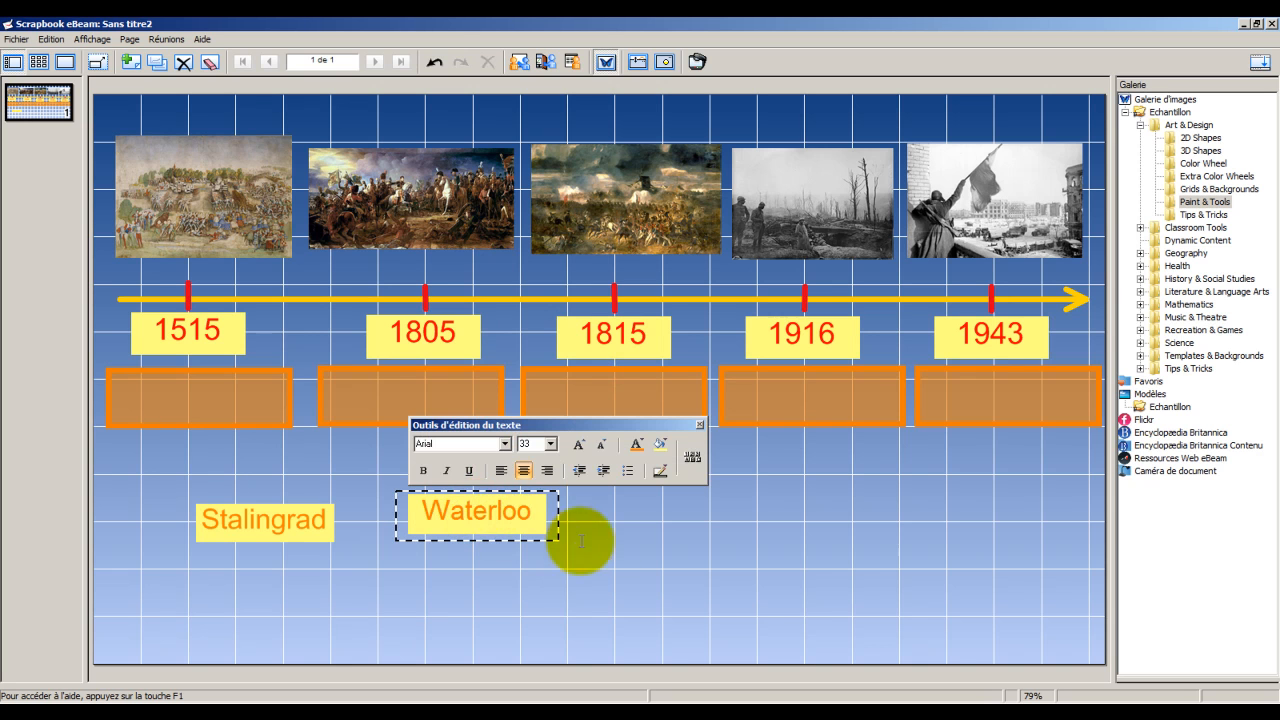
pyautogui.click(624, 535)
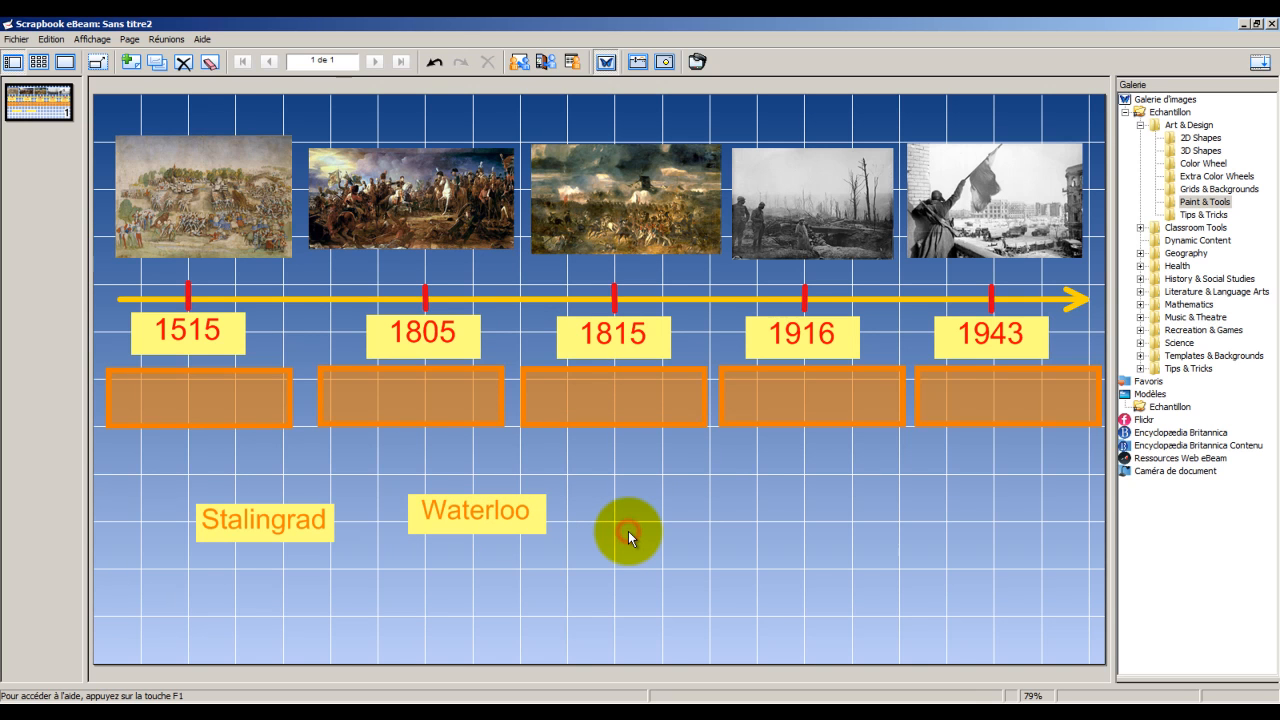
# Step: Place another copy of the Stalingrad label beside Waterloo, below the third rectangle, and change its text to Verdun
pyautogui.hotkey('ctrl', 'v')
pyautogui.moveTo(621, 418); pyautogui.dragTo(632, 518)
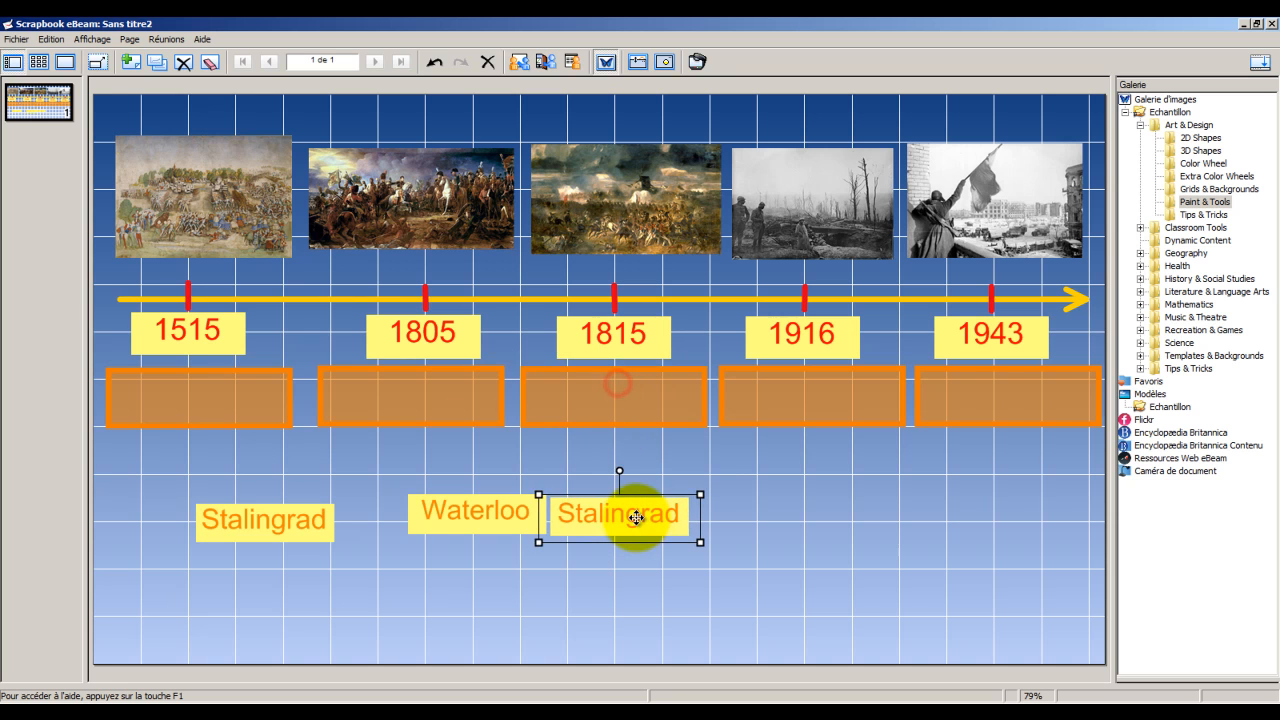
pyautogui.click(634, 516)
pyautogui.doubleClick(636, 516)
pyautogui.write('Verdun')
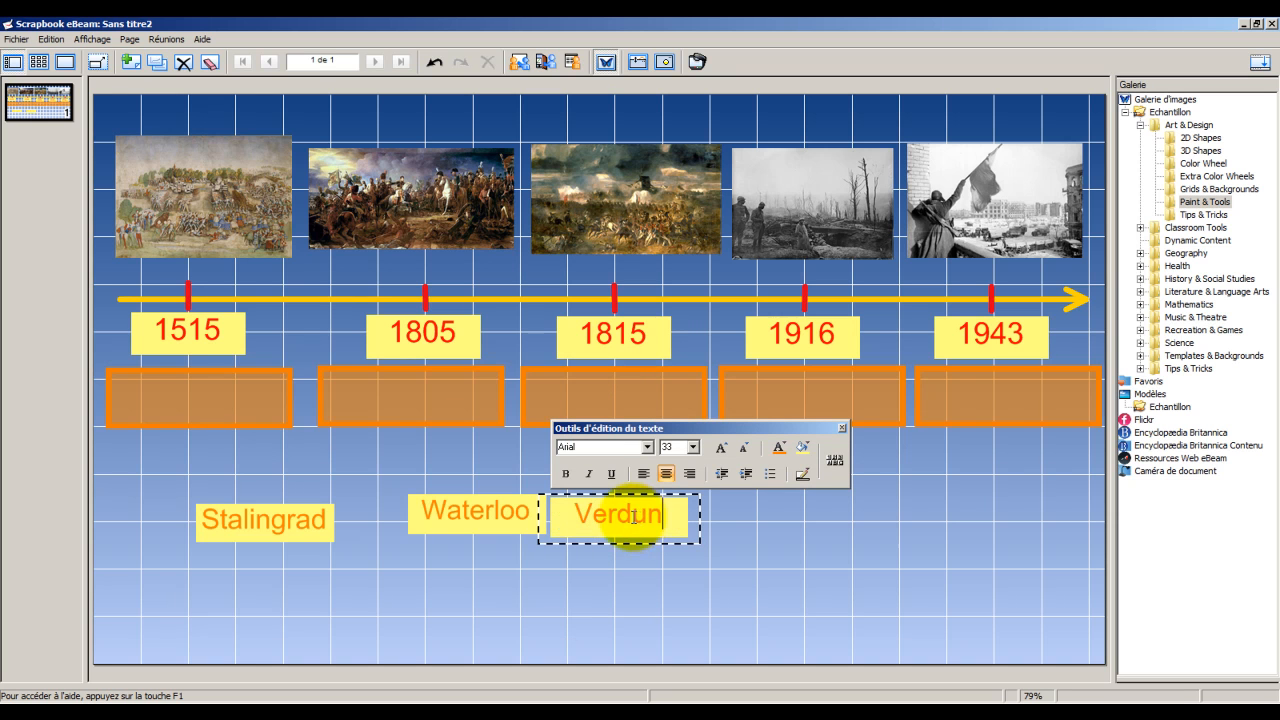
pyautogui.click(829, 586)
# Step: Paste another copy of the Stalingrad label and change its text to Marignan
pyautogui.hotkey('ctrl', 'v')
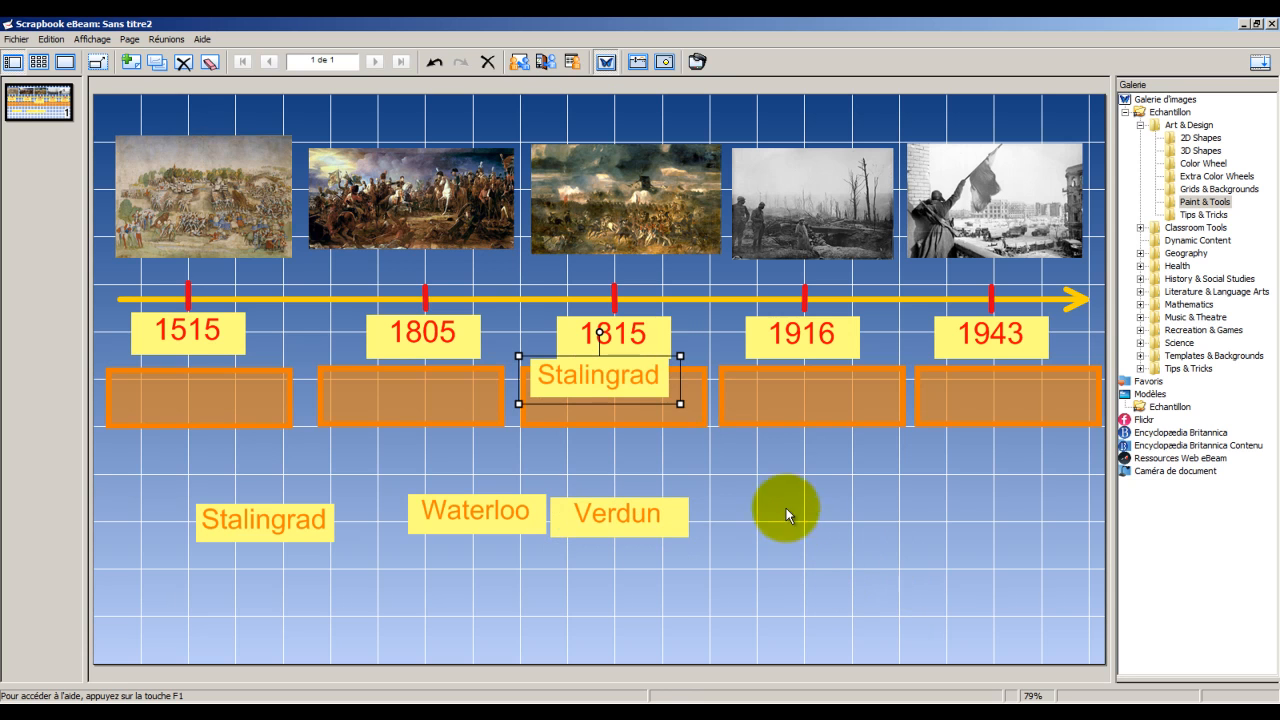
pyautogui.click(634, 376)
pyautogui.doubleClick(636, 378)
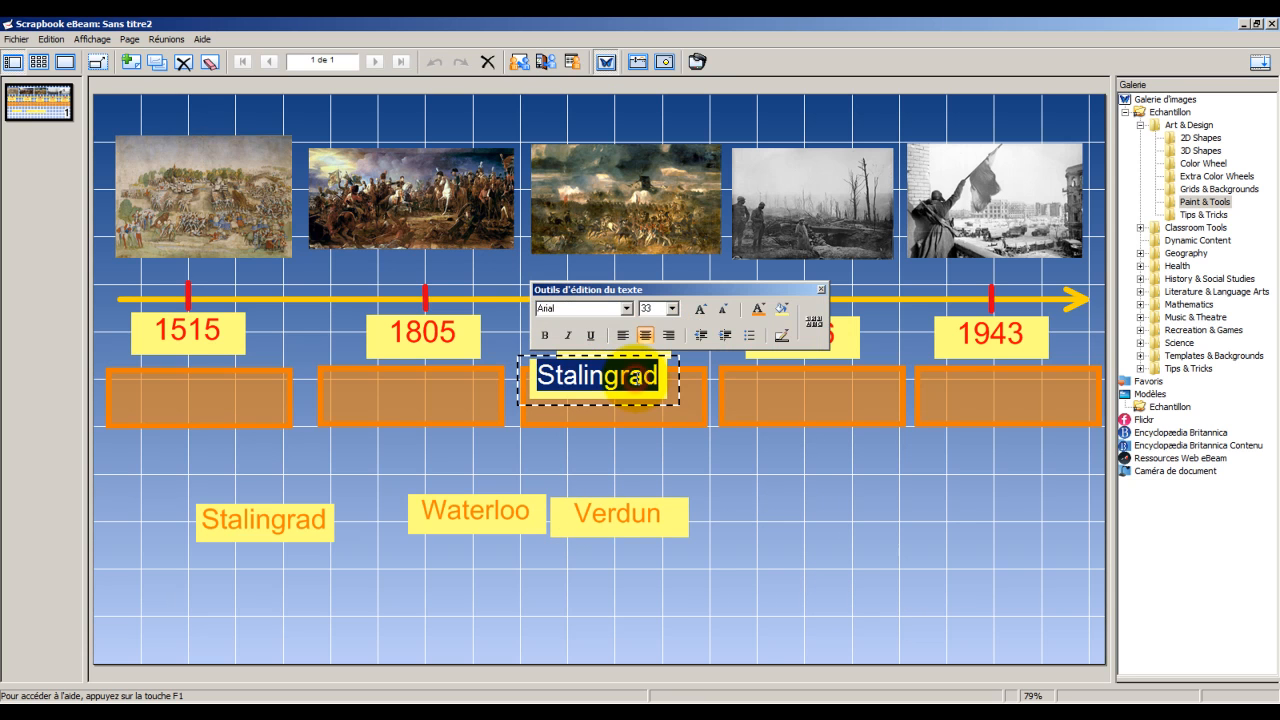
pyautogui.write('Marignan')
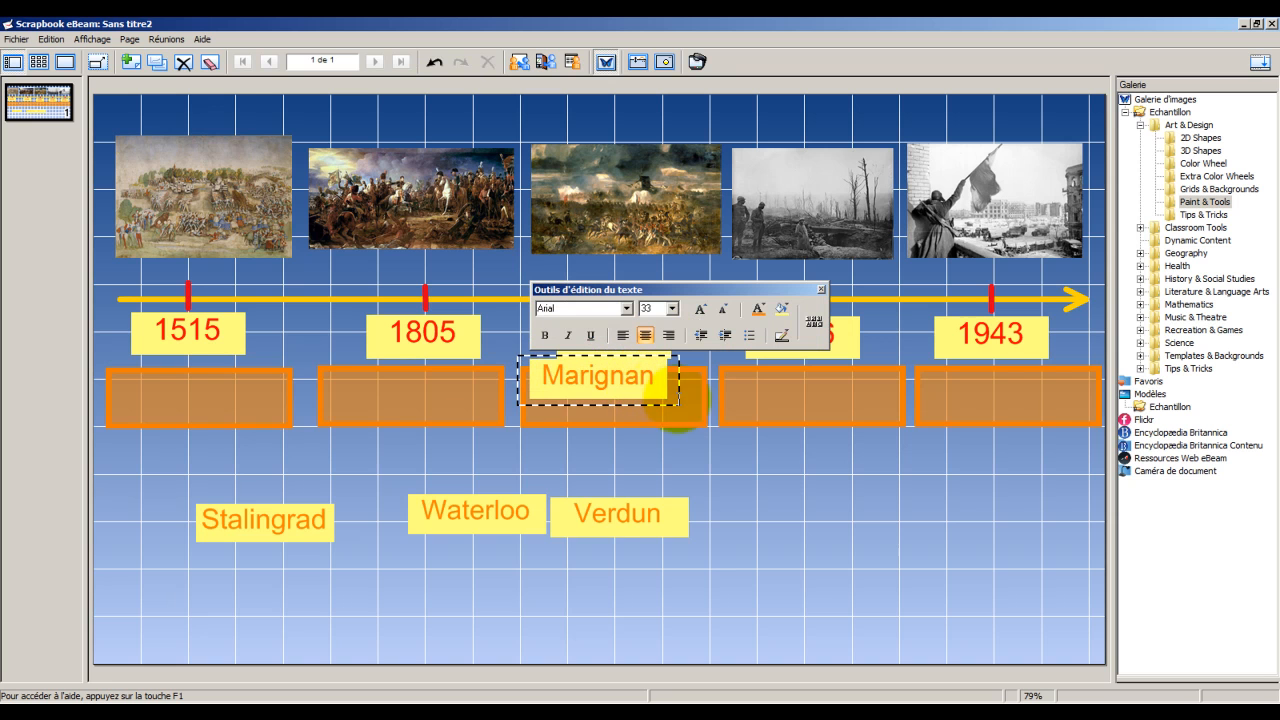
pyautogui.click(840, 543)
# Step: Place another copy of the Stalingrad label in the empty area below the 1916 rectangle and change its text to Austerlitz
pyautogui.hotkey('ctrl', 'v')
pyautogui.moveTo(628, 378); pyautogui.dragTo(882, 562)
pyautogui.doubleClick(874, 563)
pyautogui.doubleClick(871, 562)
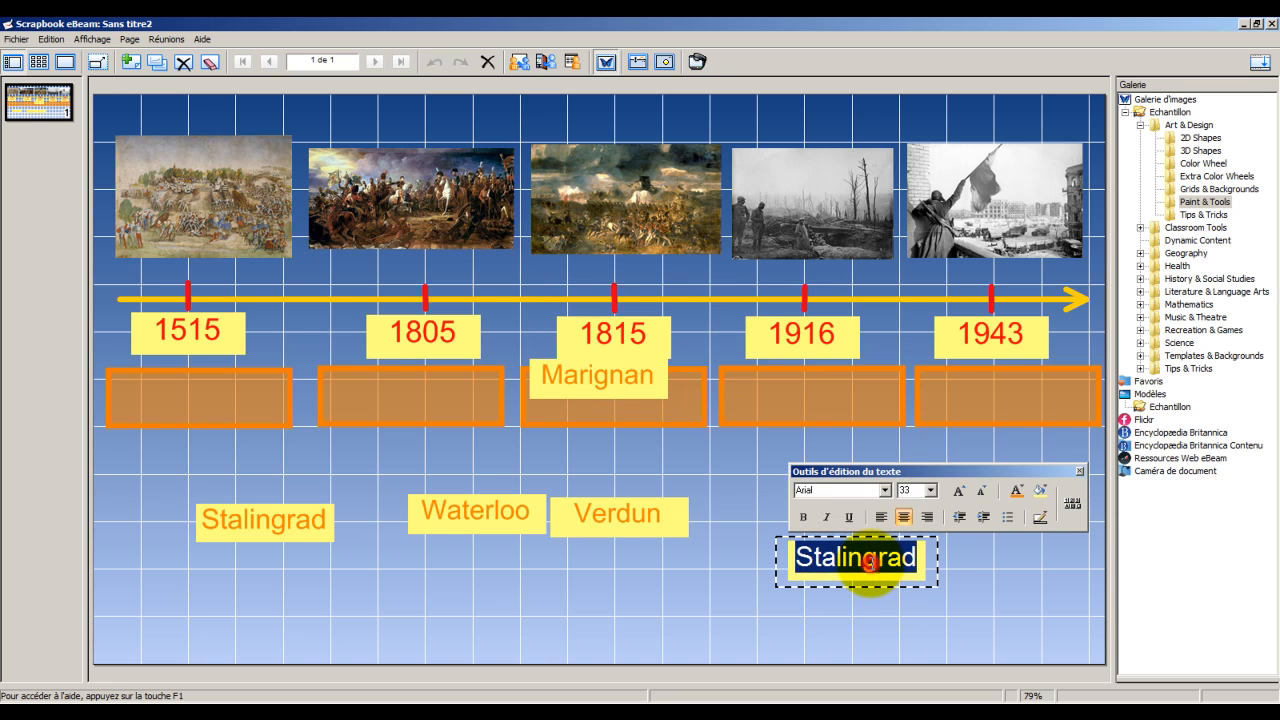
pyautogui.write('Austerli')
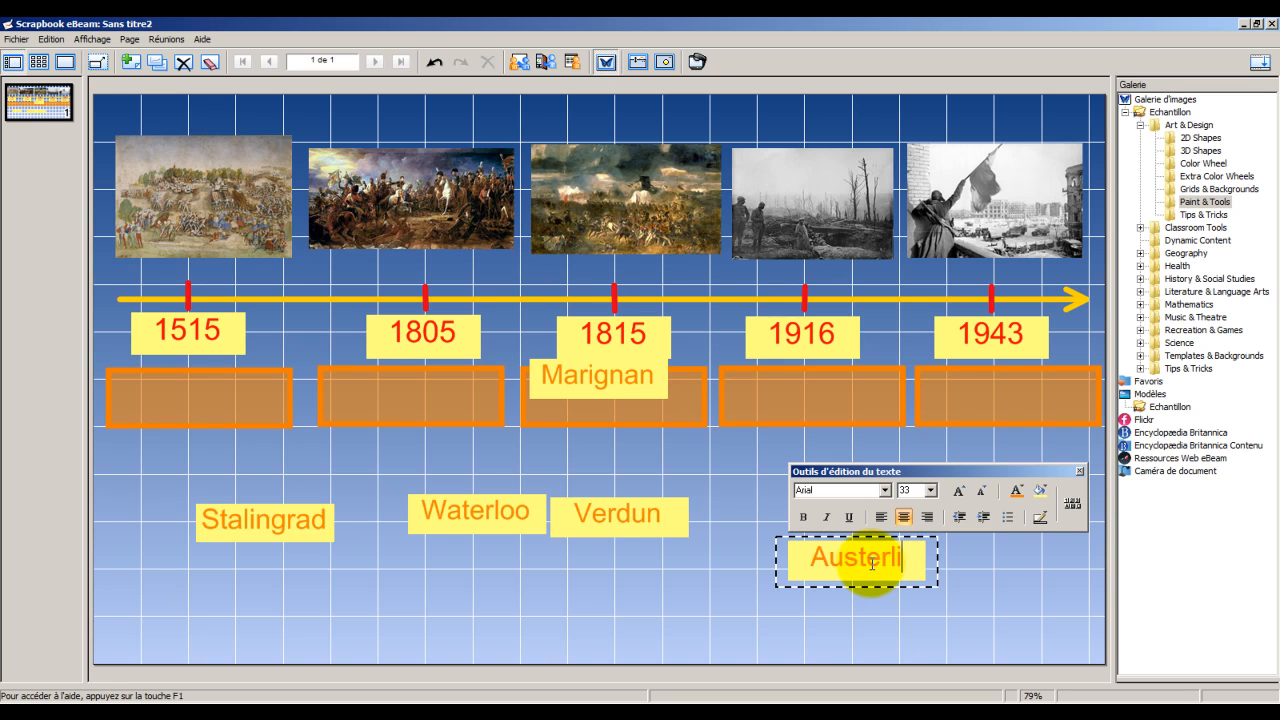
pyautogui.write('tz')
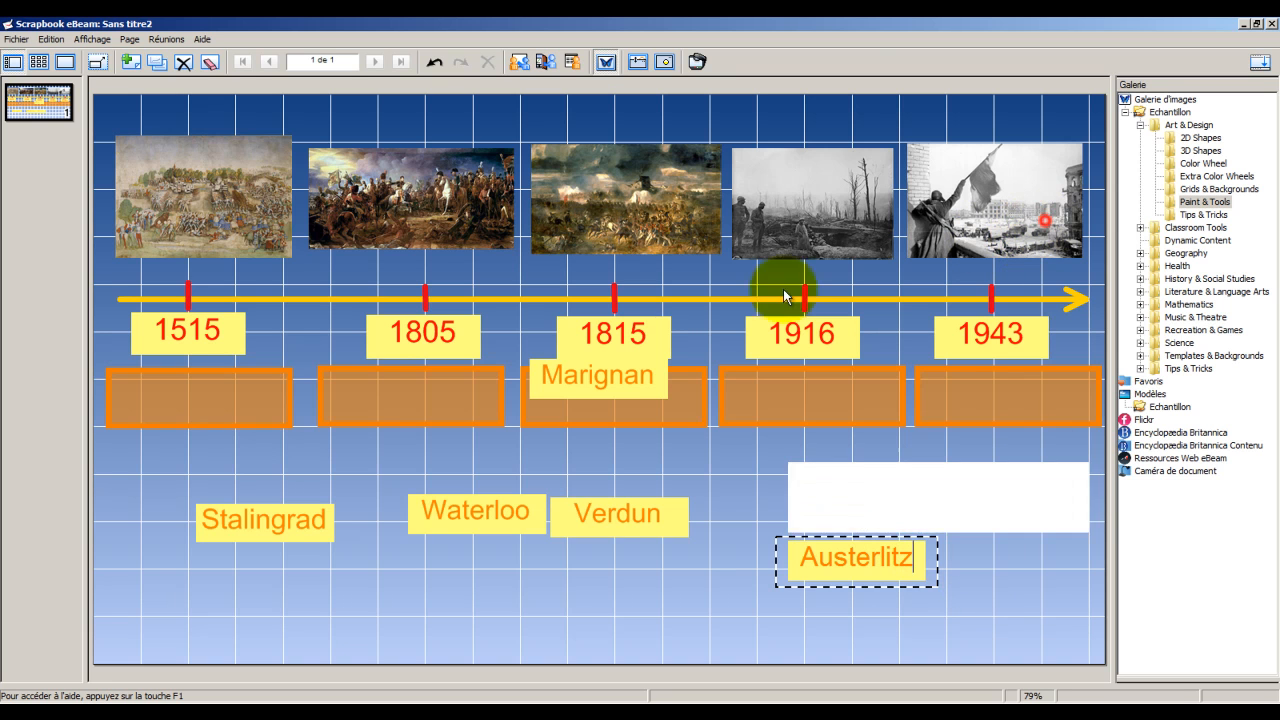
# Step: Spread the labels in a row near the page's lower edge in the order Stalingrad, Waterloo, Verdun, Austerlitz, Marignan
pyautogui.moveTo(586, 380); pyautogui.dragTo(826, 486)
pyautogui.moveTo(498, 523); pyautogui.dragTo(449, 601)
pyautogui.moveTo(294, 520); pyautogui.dragTo(261, 570)
pyautogui.moveTo(565, 527); pyautogui.dragTo(584, 584)
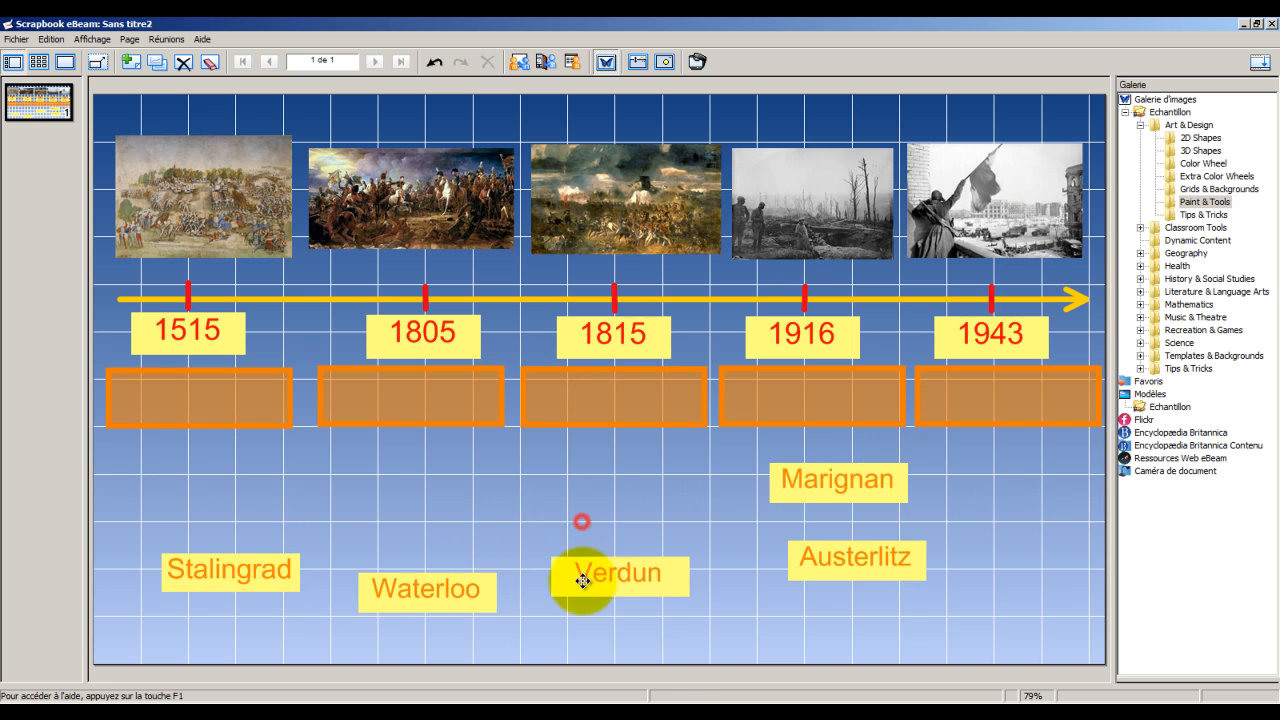
pyautogui.moveTo(823, 578); pyautogui.dragTo(775, 590)
pyautogui.moveTo(829, 491); pyautogui.dragTo(975, 600)
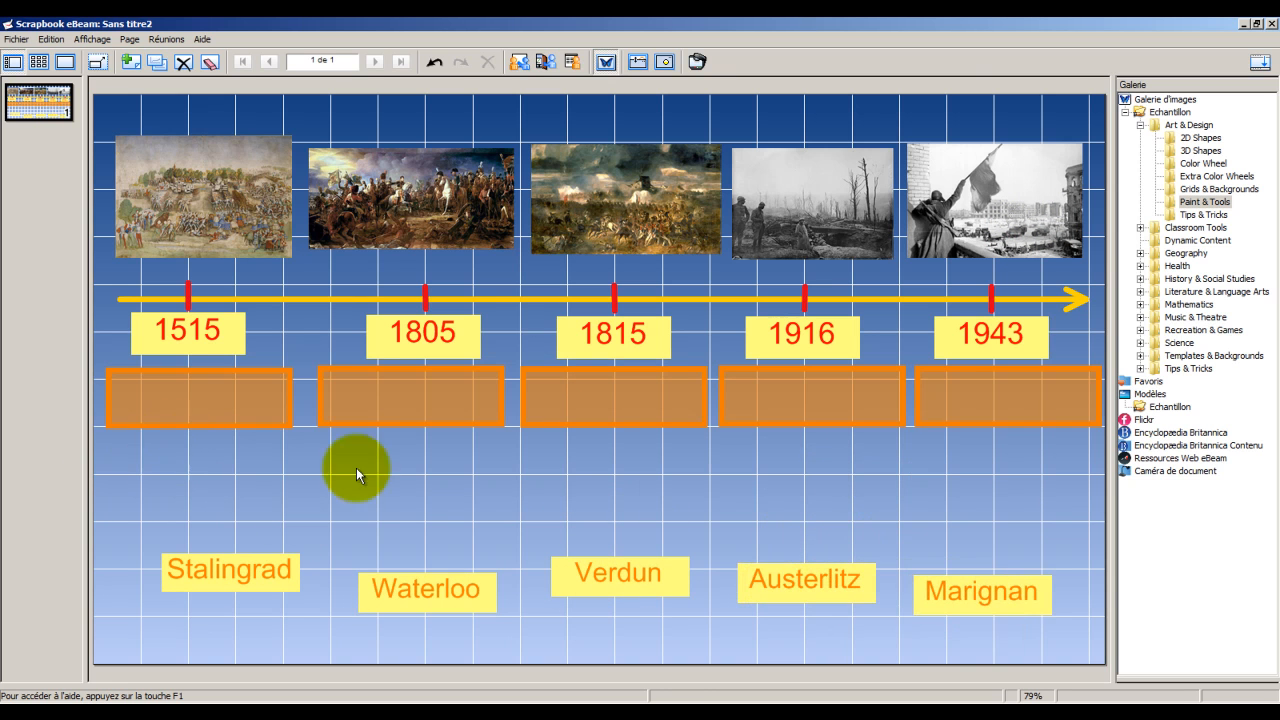
pyautogui.moveTo(263, 574)
pyautogui.mouseDown()
pyautogui.moveTo(229, 506)
pyautogui.moveTo(240, 471)
pyautogui.moveTo(229, 467)
pyautogui.moveTo(251, 580)
pyautogui.moveTo(251, 565)
pyautogui.mouseUp()
# Step: Duplicate all five battle-name labels together and move the copies into the empty space between the rectangles and the original labels
pyautogui.moveTo(194, 602); pyautogui.dragTo(1080, 640)
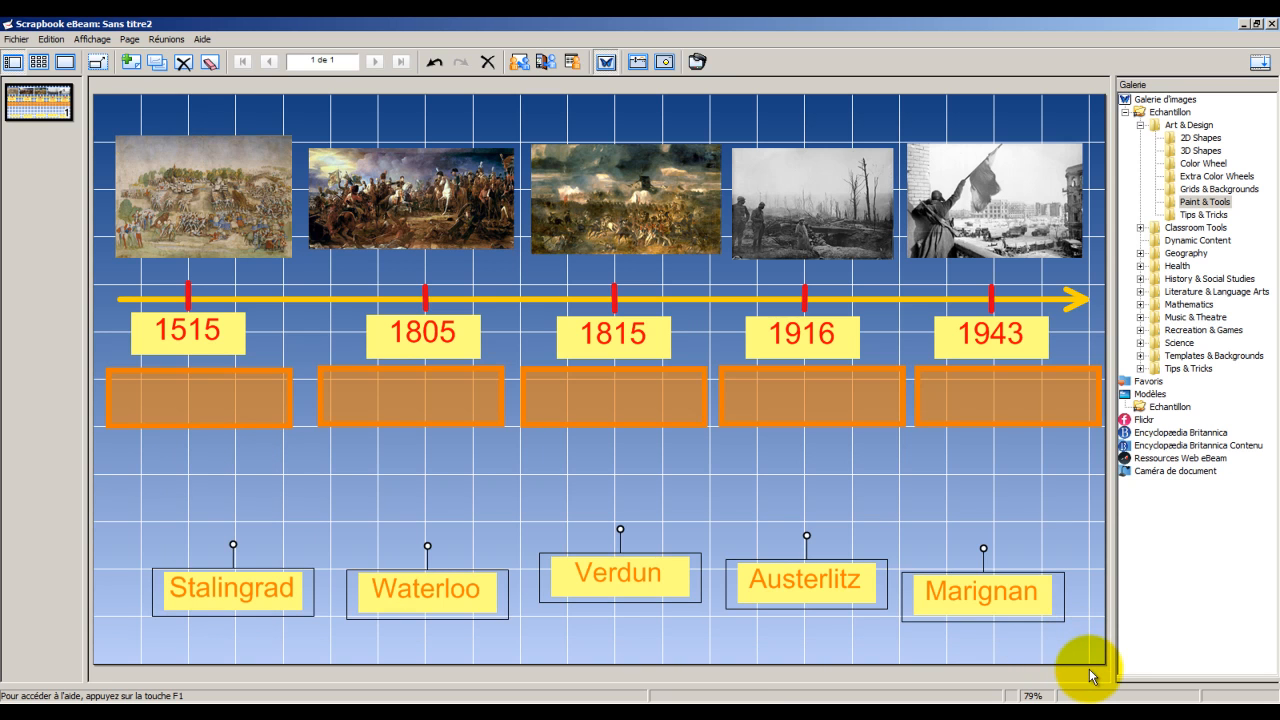
pyautogui.click(1083, 560)
pyautogui.hotkey('ctrl', 'v')
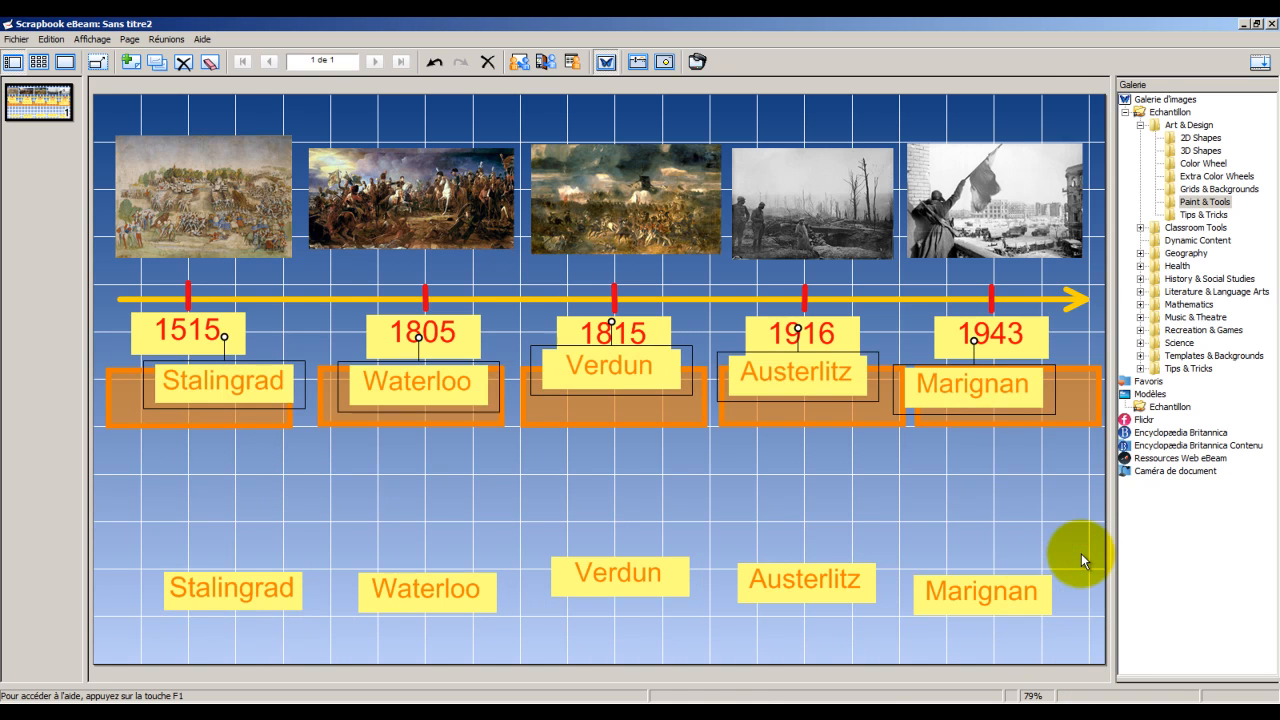
pyautogui.moveTo(486, 403); pyautogui.dragTo(475, 500)
# Step: Arrange the copied labels directly below the rectangles in chronological order: Marignan, Austerlitz, Waterloo, Verdun, Stalingrad
pyautogui.click(968, 537)
pyautogui.moveTo(979, 507); pyautogui.dragTo(1036, 462)
pyautogui.moveTo(637, 469); pyautogui.dragTo(851, 449)
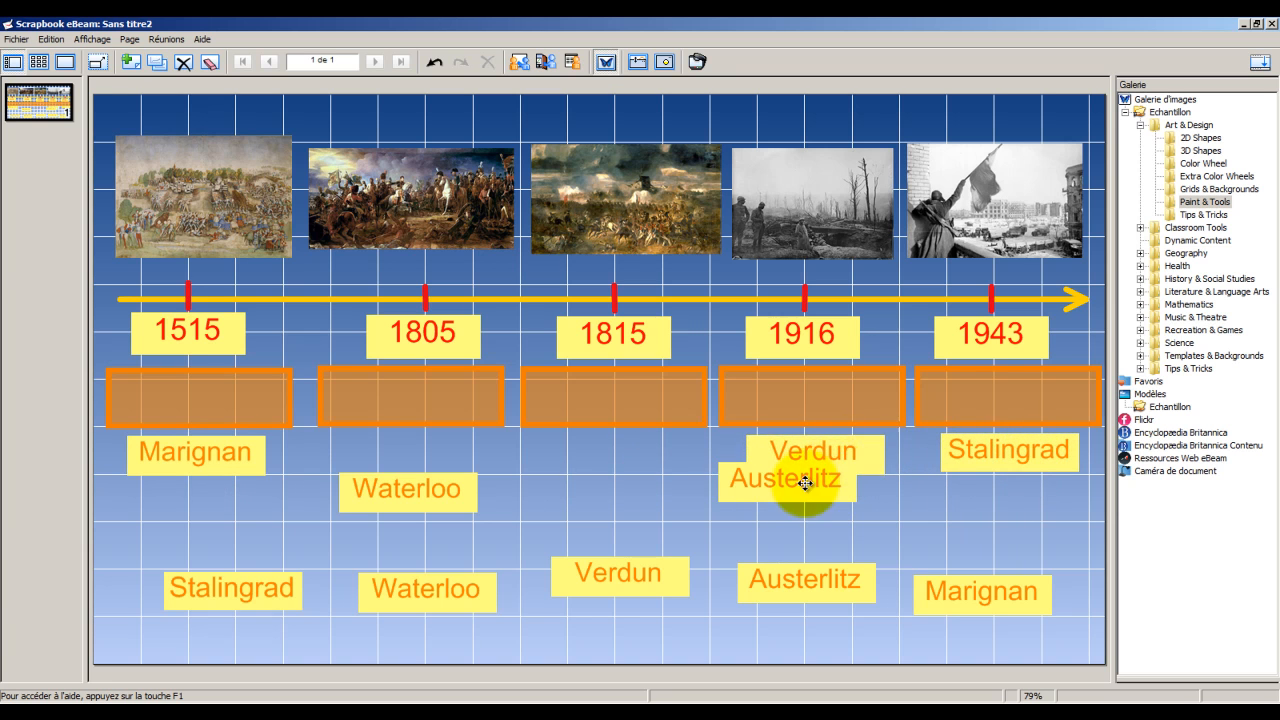
pyautogui.moveTo(802, 487); pyautogui.dragTo(619, 456)
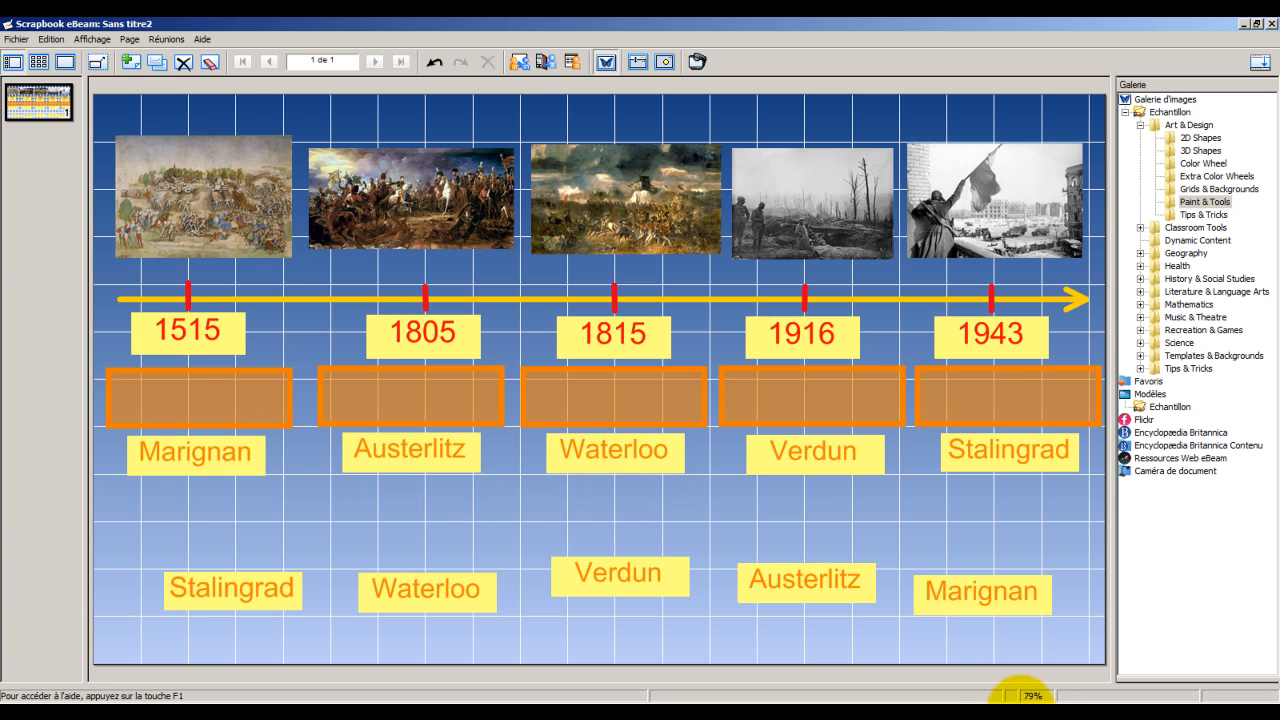
# Step: Try to hide the Marignan label below the 1515 rectangle with a thick blue pen stroke
pyautogui.click(918, 712)
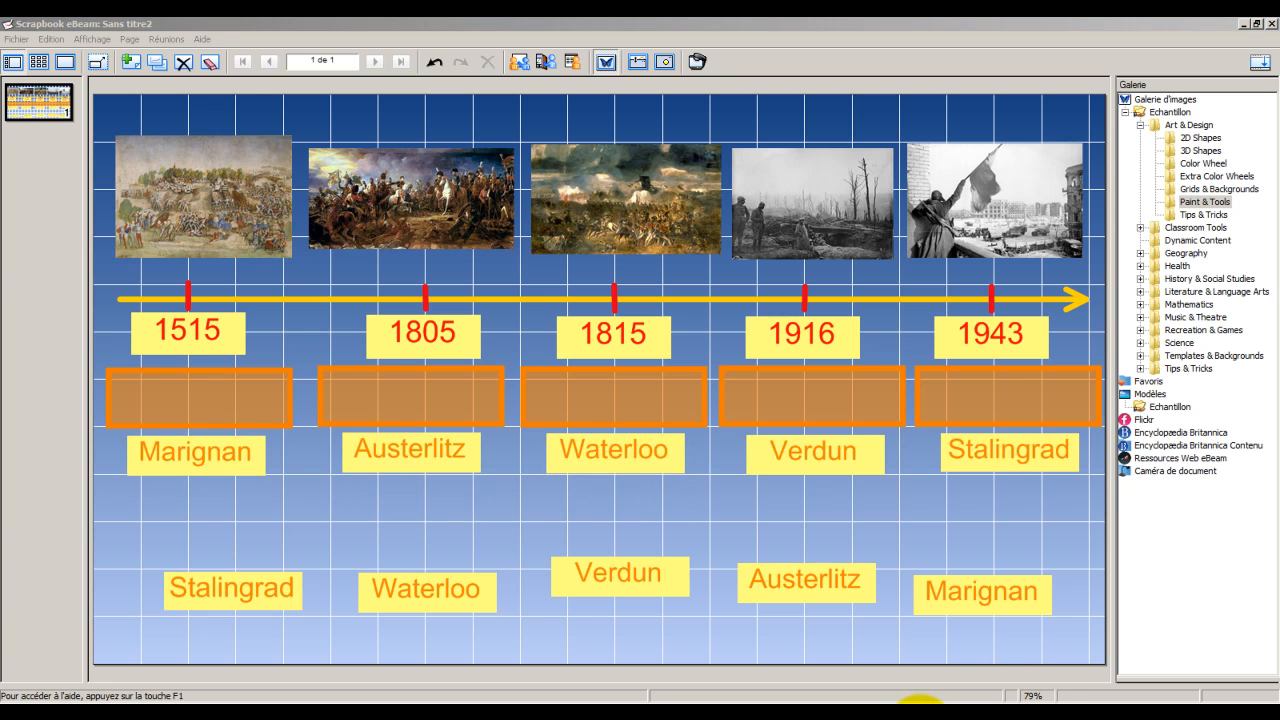
pyautogui.click(1206, 656)
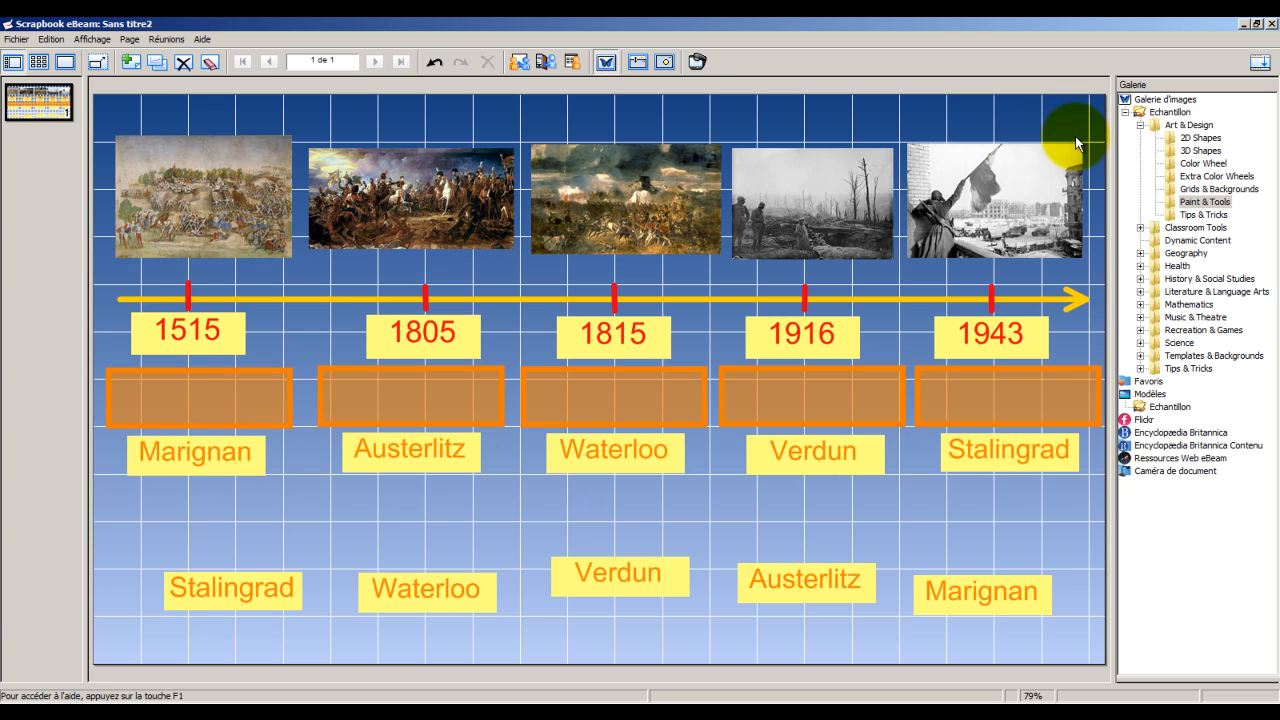
pyautogui.click(1036, 127)
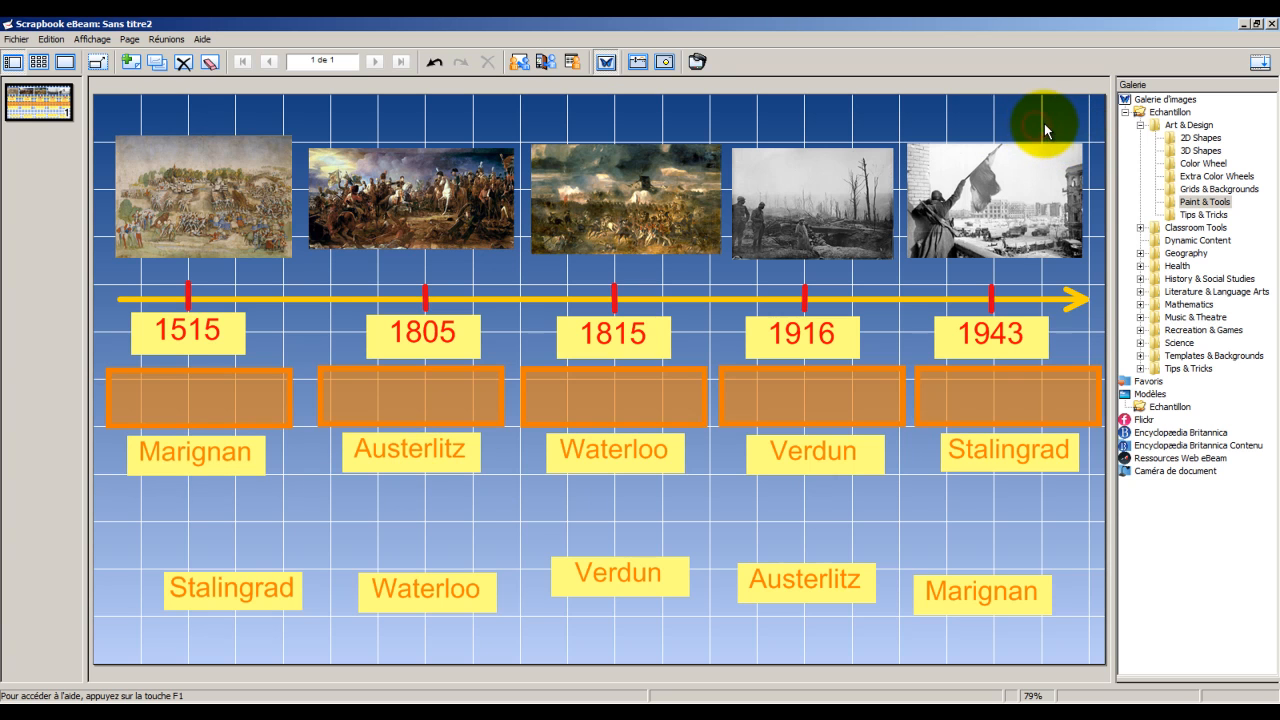
pyautogui.click(1024, 172)
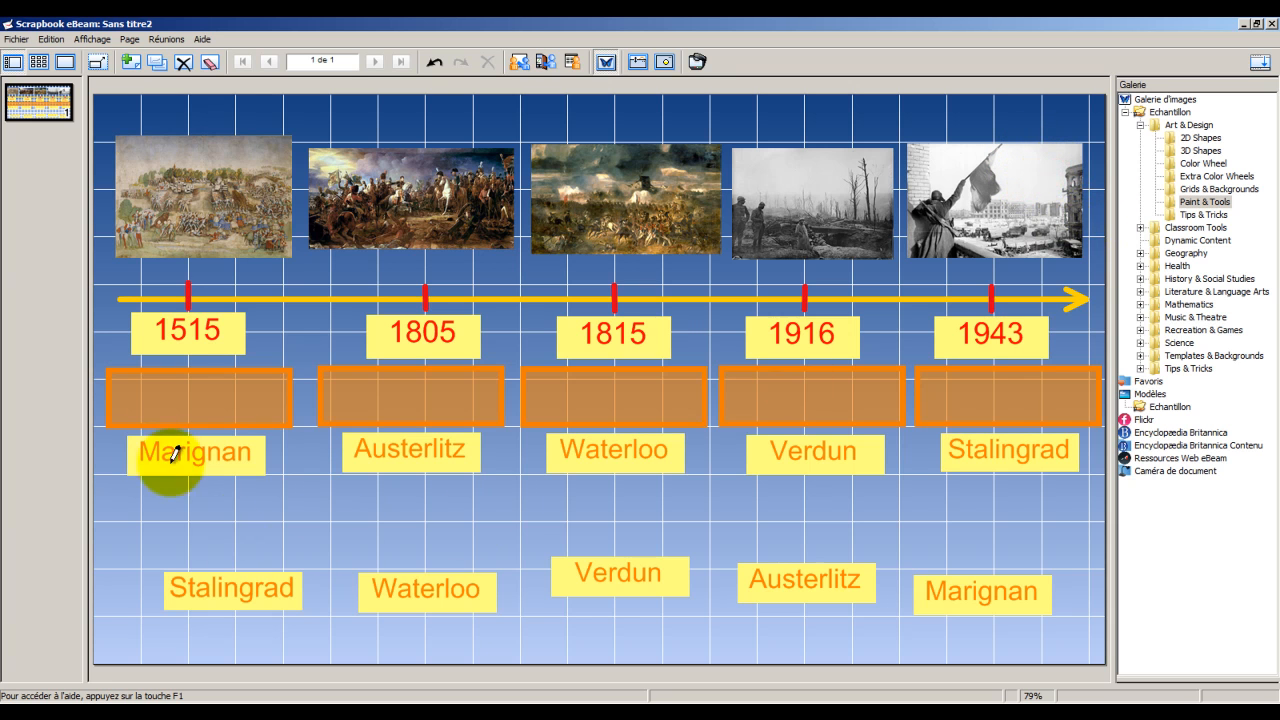
pyautogui.moveTo(131, 446)
pyautogui.mouseDown()
pyautogui.moveTo(152, 465)
pyautogui.moveTo(265, 462)
pyautogui.moveTo(255, 430)
pyautogui.moveTo(151, 433)
pyautogui.moveTo(241, 449)
pyautogui.mouseUp()
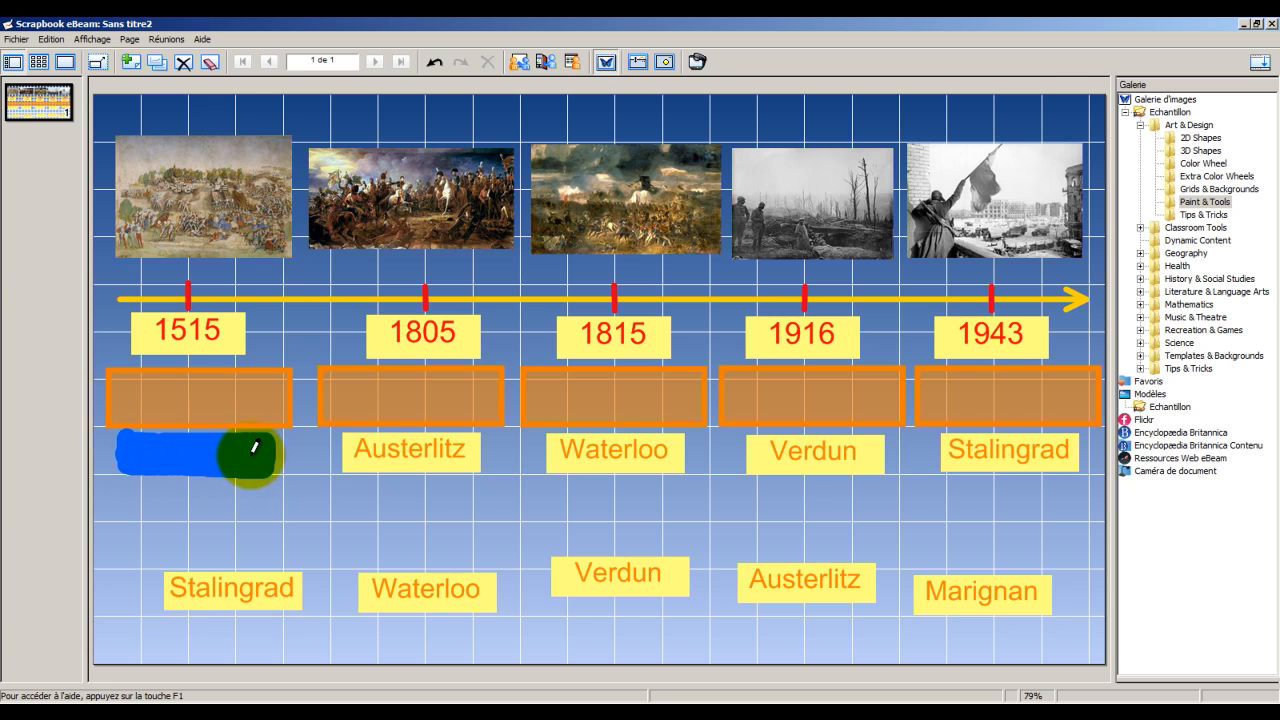
pyautogui.click(434, 62)
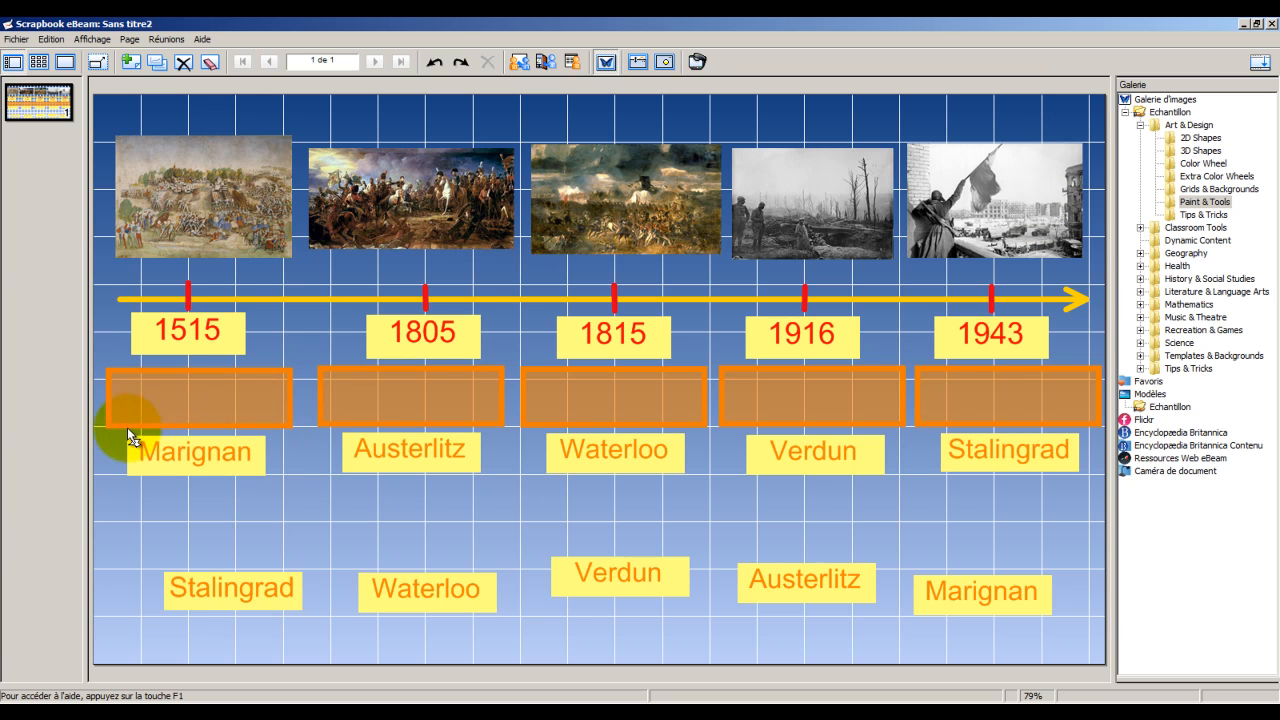
# Step: Cover the Marignan label below the 1515 rectangle with a filled blue rectangle and place copies of it over the other four answers
pyautogui.moveTo(122, 434); pyautogui.dragTo(268, 485)
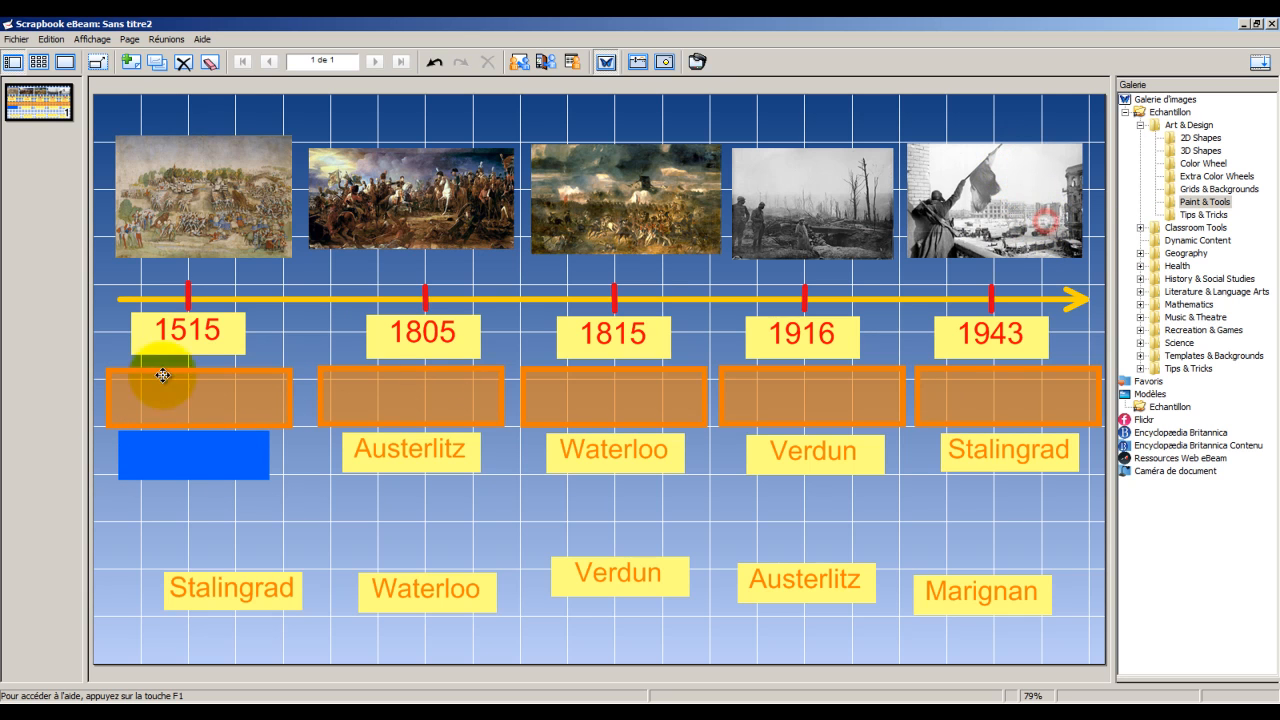
pyautogui.click(210, 457)
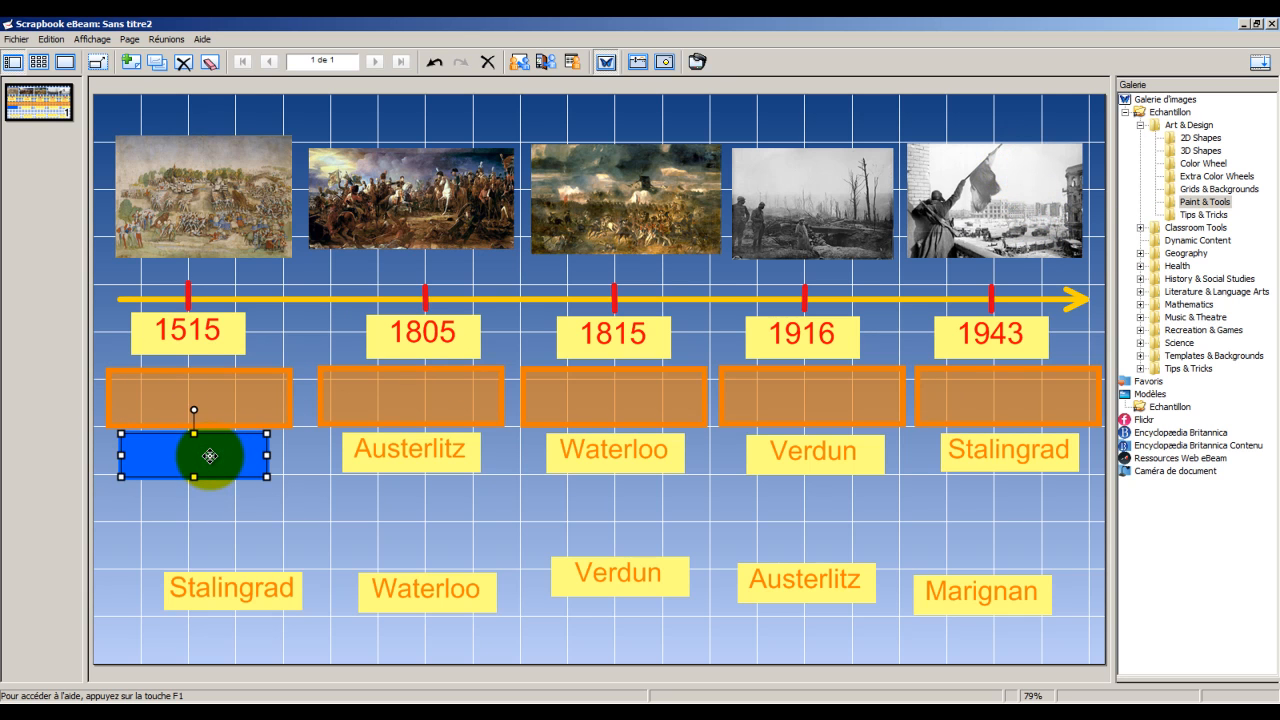
pyautogui.hotkey('ctrl', 'v')
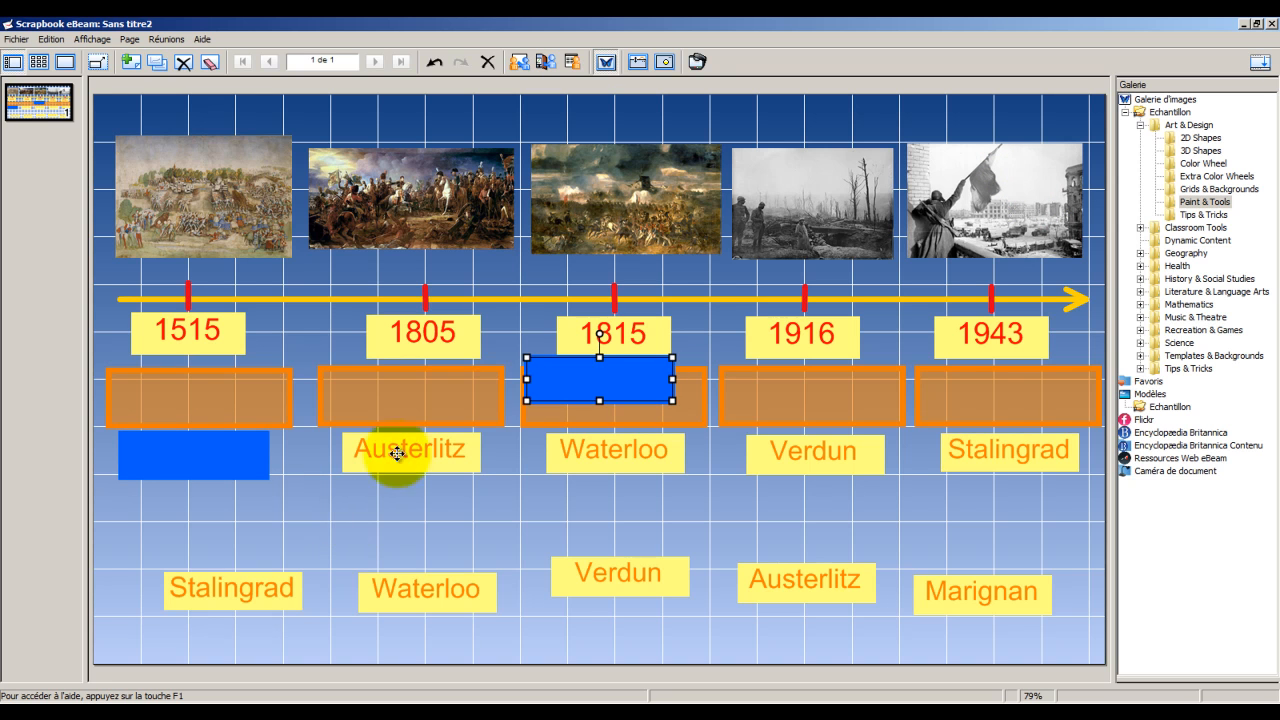
pyautogui.moveTo(574, 366); pyautogui.dragTo(385, 449)
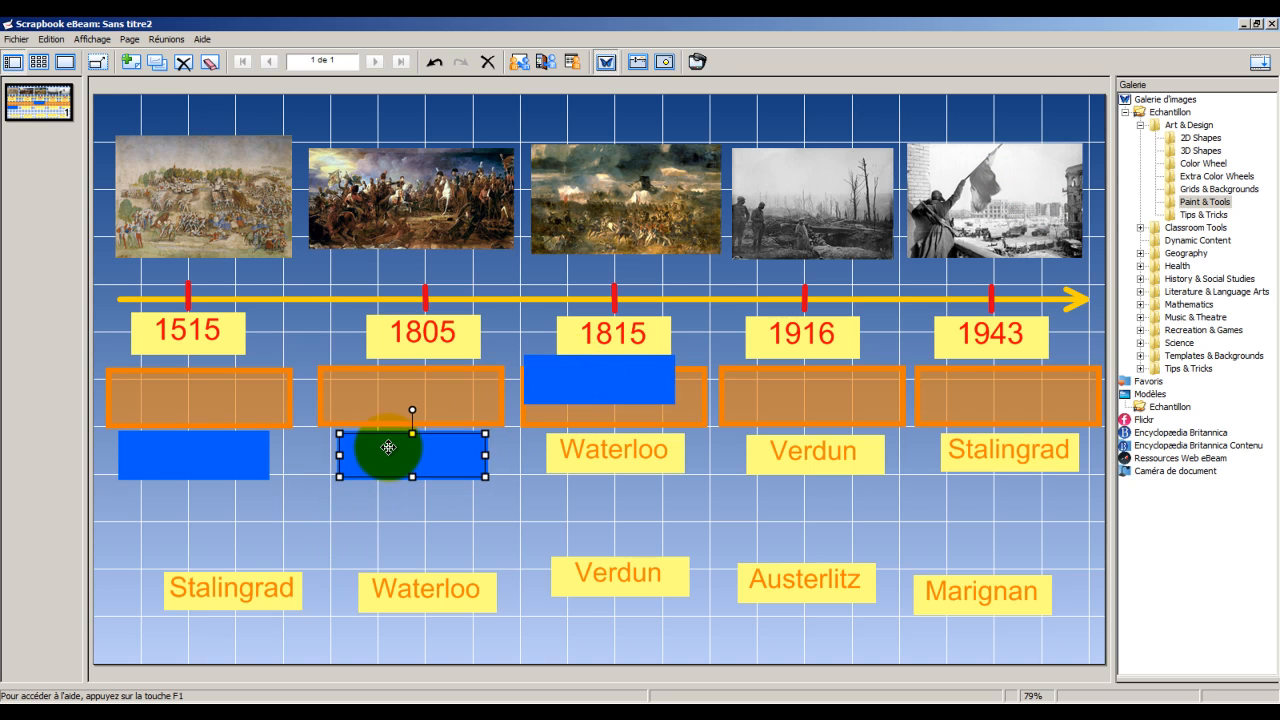
pyautogui.moveTo(580, 380); pyautogui.dragTo(600, 462)
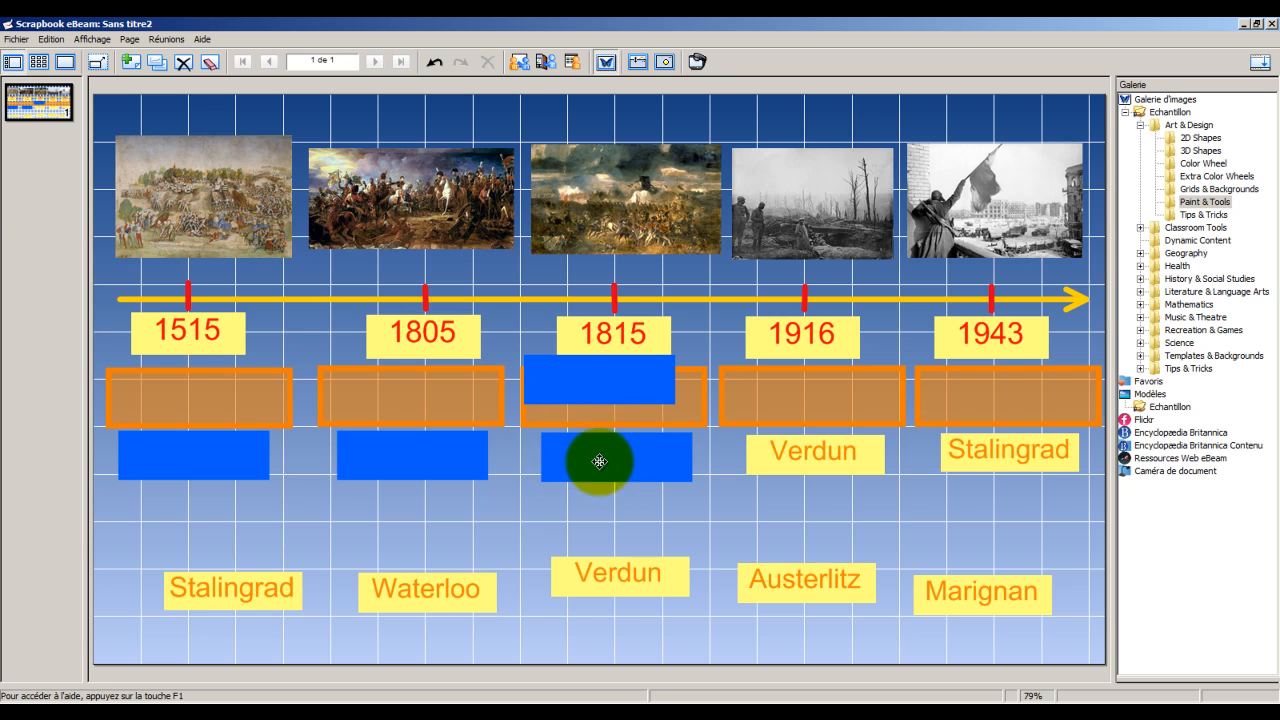
pyautogui.moveTo(594, 385); pyautogui.dragTo(809, 470)
pyautogui.moveTo(608, 380); pyautogui.dragTo(1021, 456)
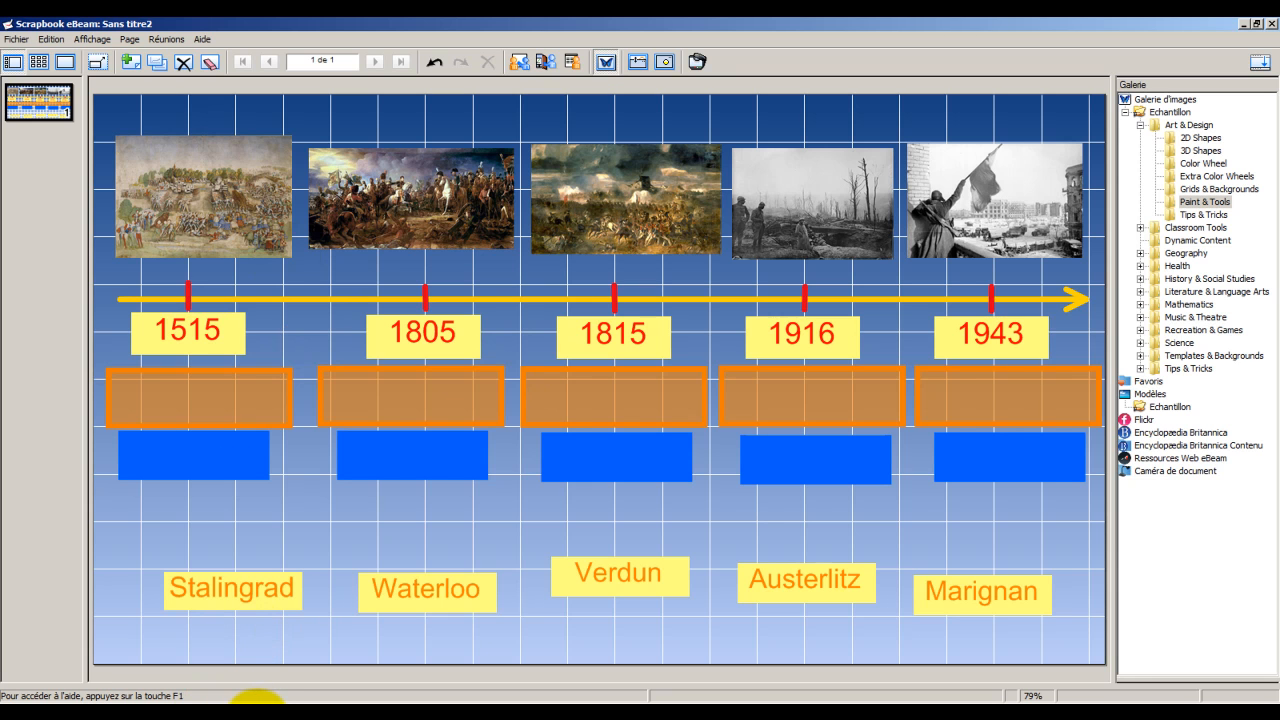
# Step: Switch to the web browser, search Google for austerlitz and open the Wikipedia article Bataille d'Austerlitz
pyautogui.click(255, 700)
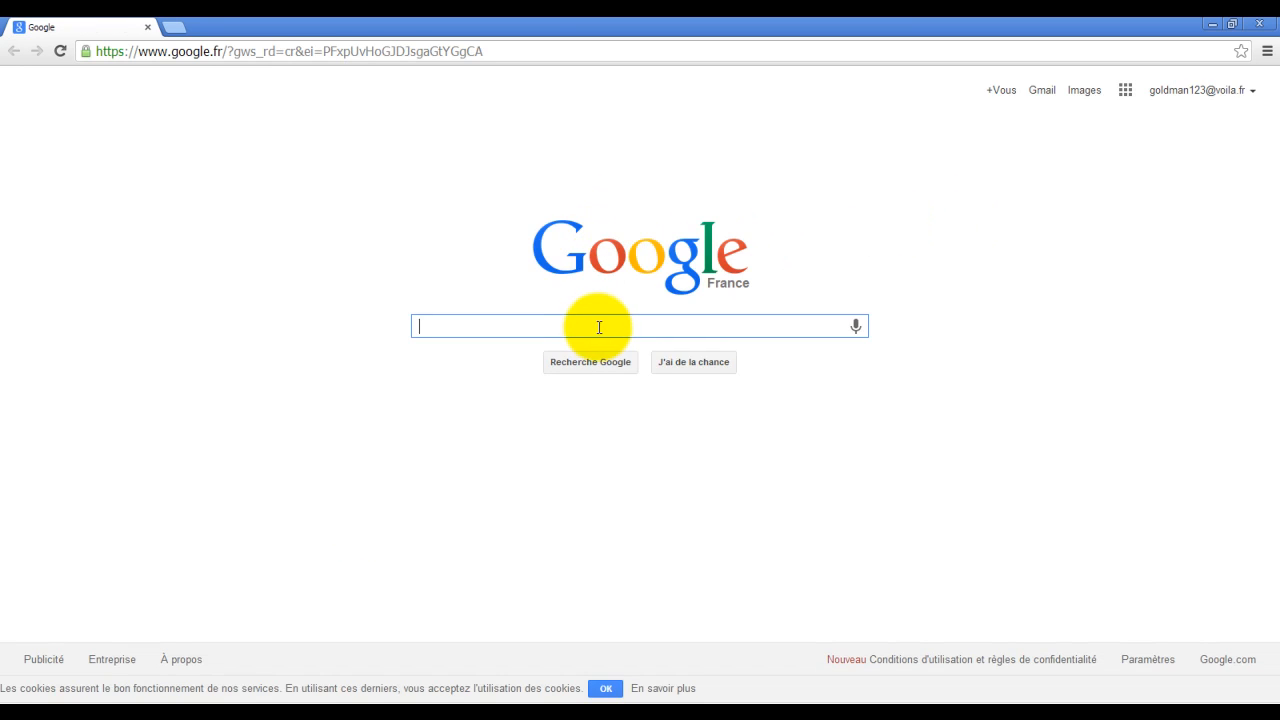
pyautogui.write('litz')
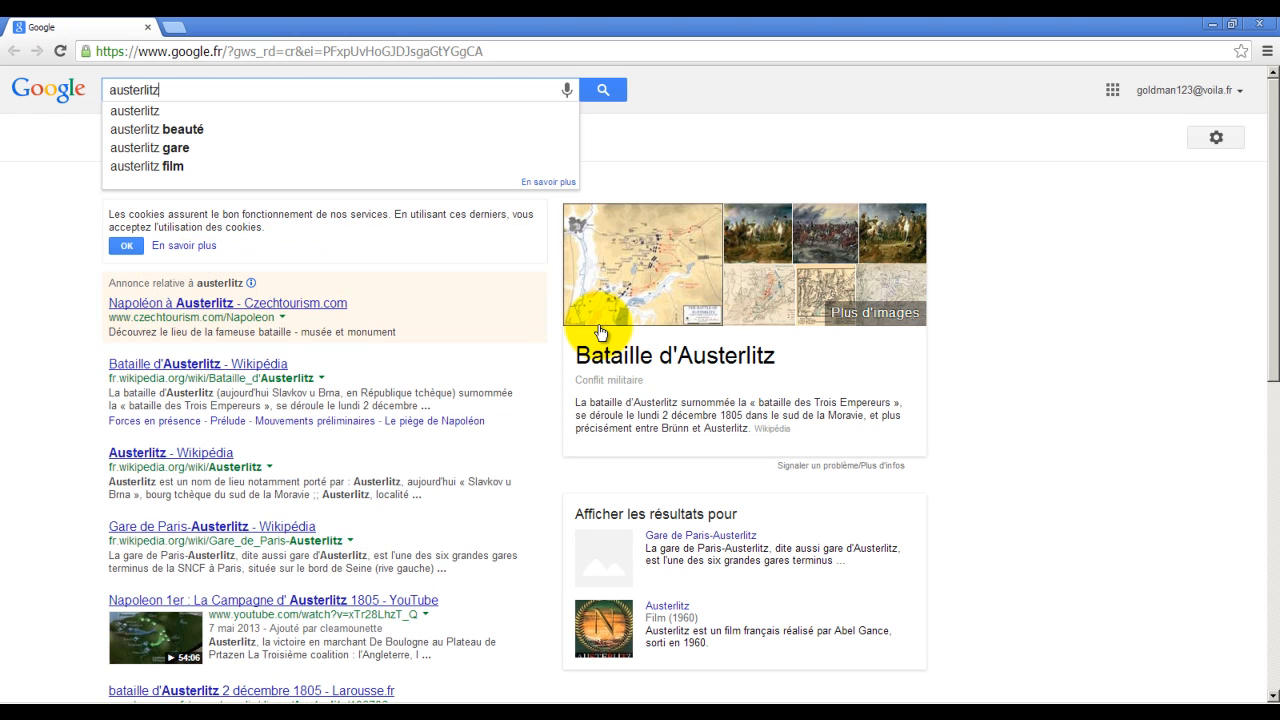
pyautogui.click(265, 366)
# Step: Copy the web address of the Bataille d'Austerlitz article and switch back to the Scrapbook page
pyautogui.click(338, 50)
pyautogui.hotkey('ctrl', 'c')
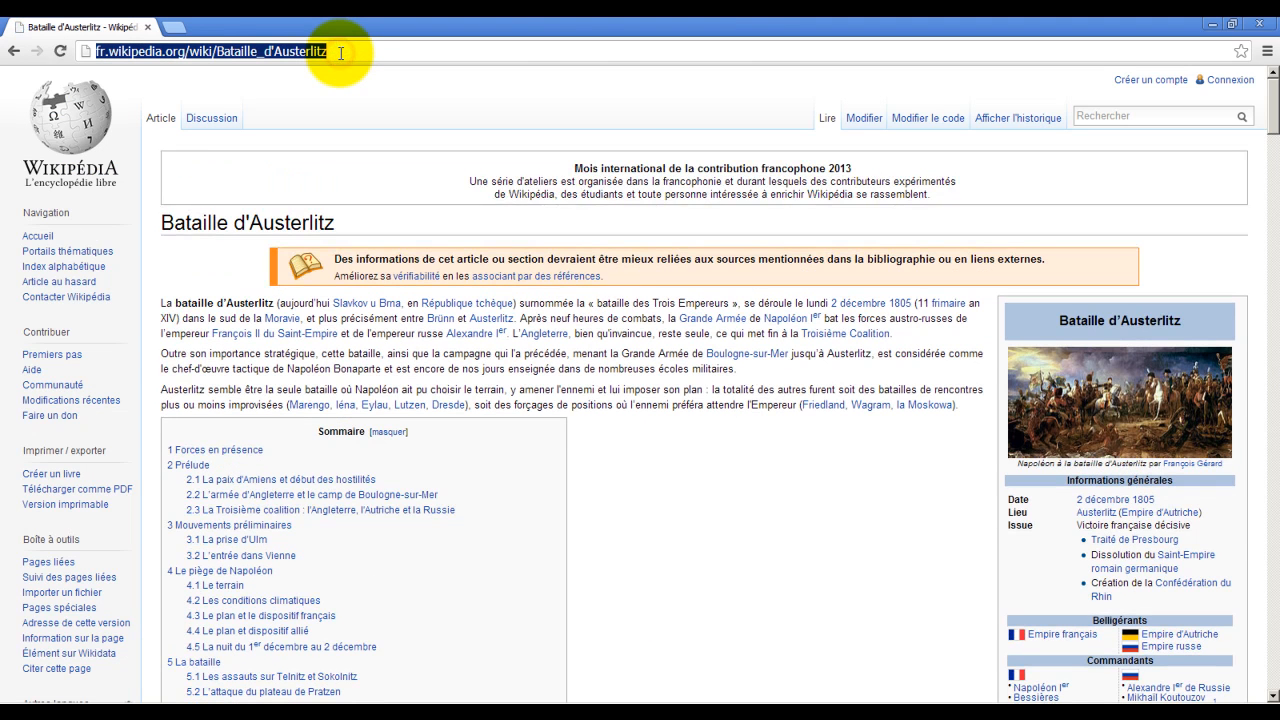
pyautogui.rightClick(292, 48)
pyautogui.click(325, 68)
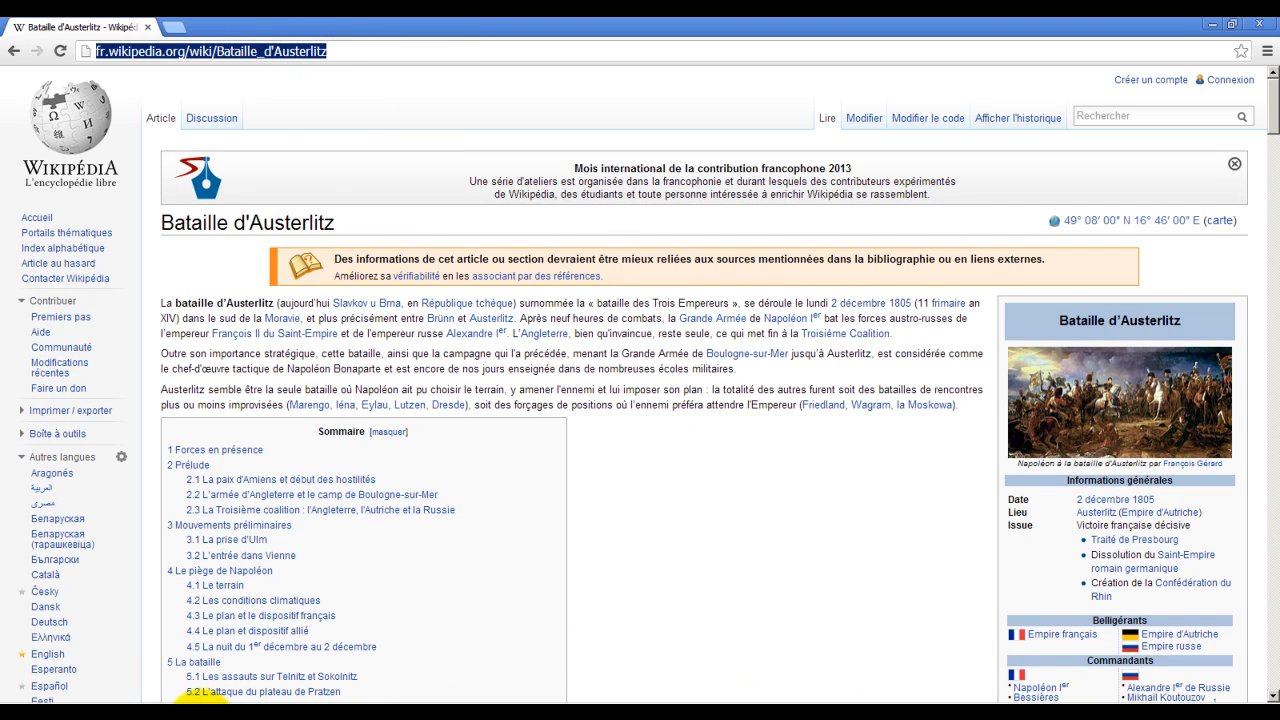
pyautogui.click(752, 717)
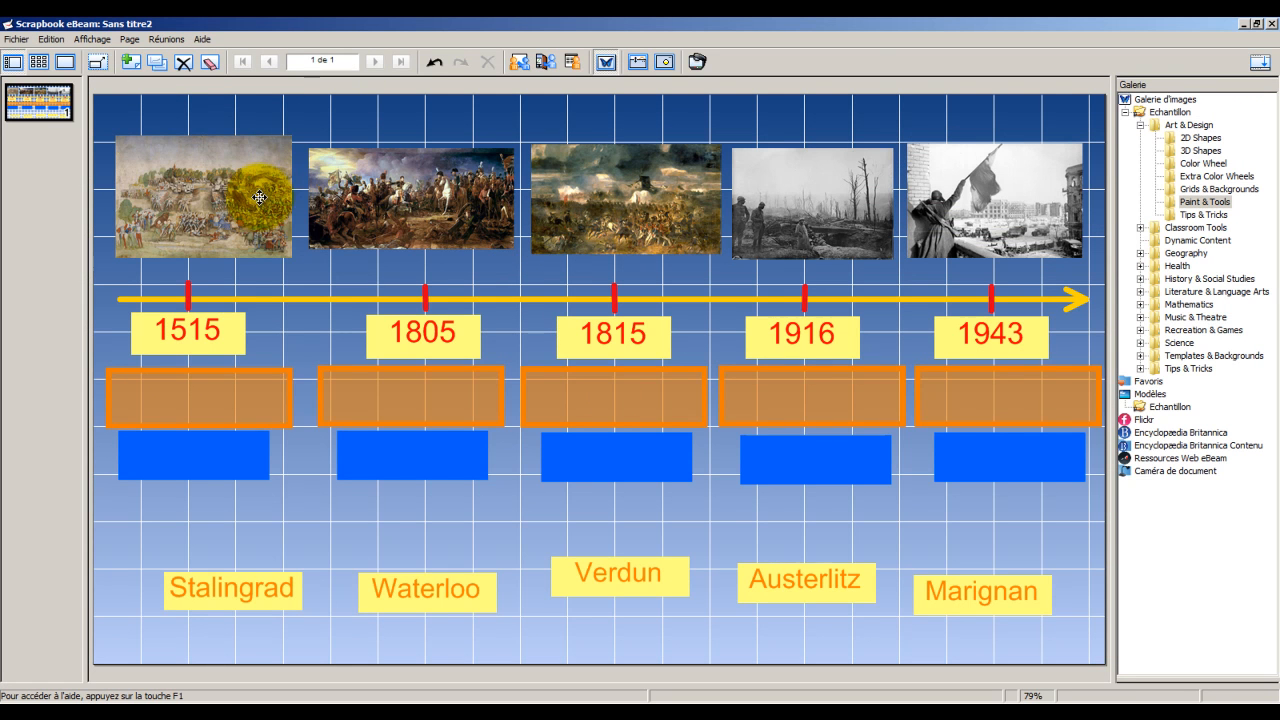
pyautogui.click(424, 210)
pyautogui.rightClick(425, 211)
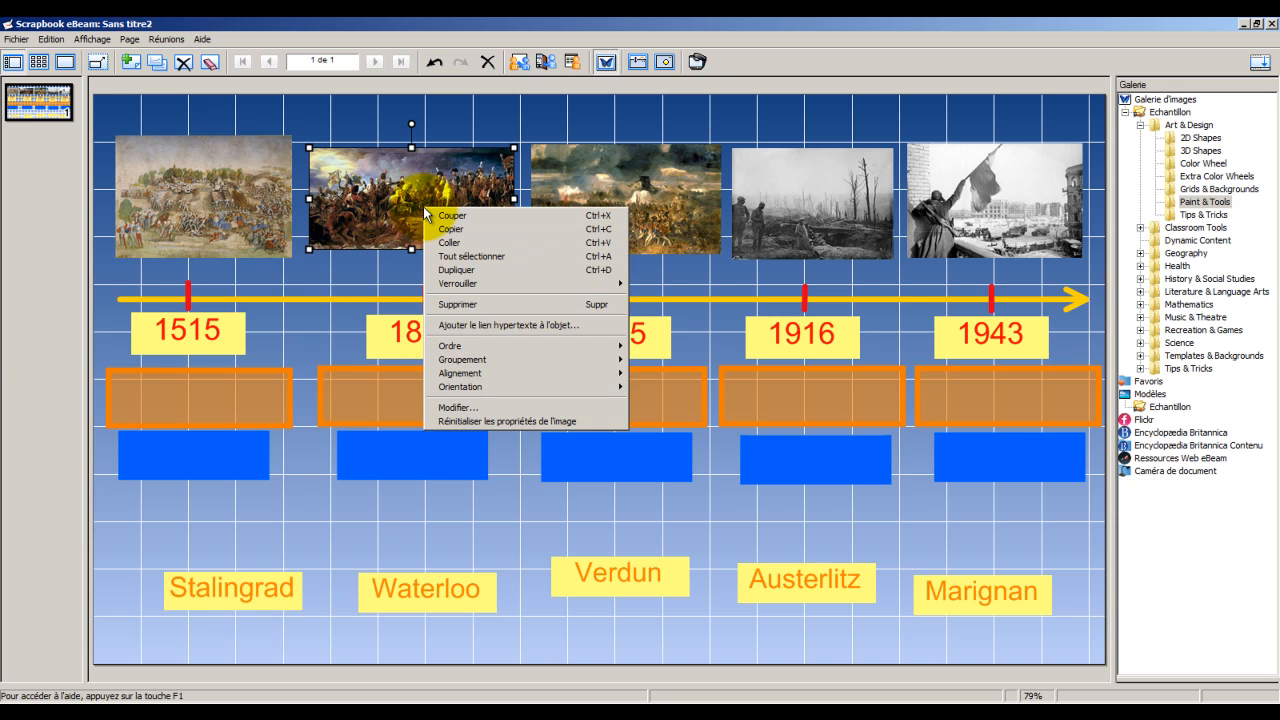
pyautogui.click(484, 326)
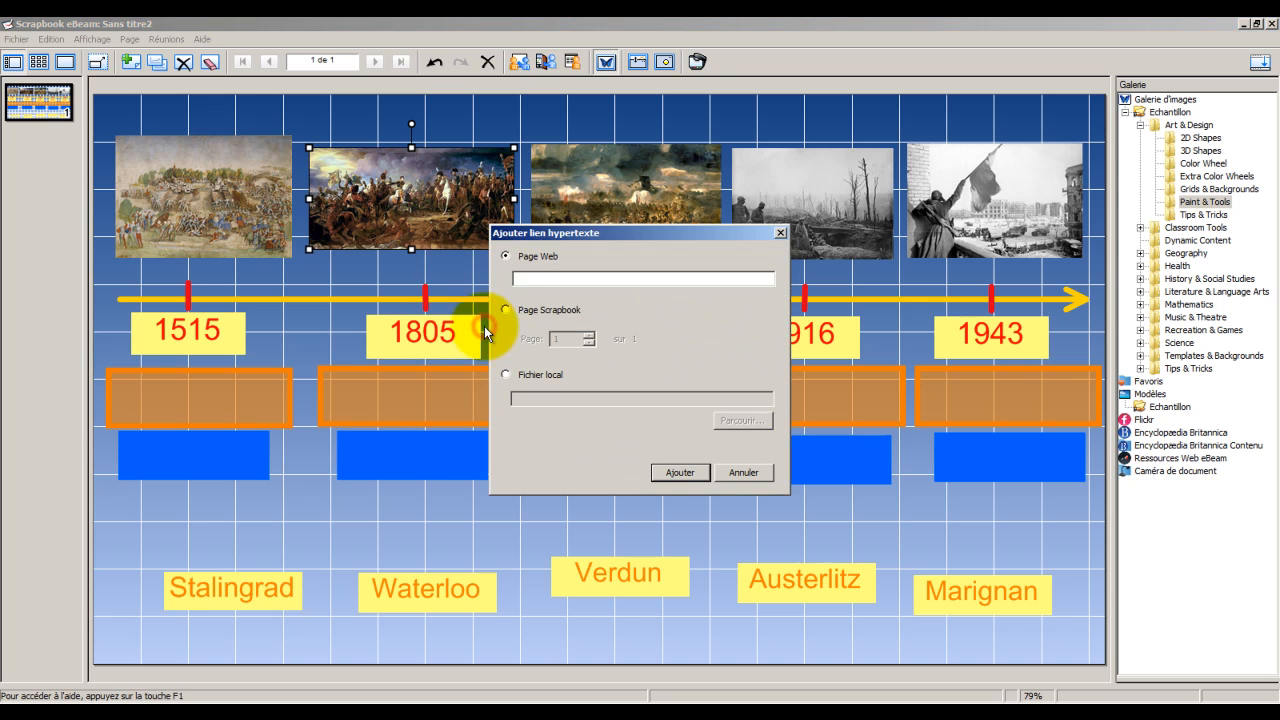
pyautogui.click(529, 278)
pyautogui.hotkey('ctrl', 'v')
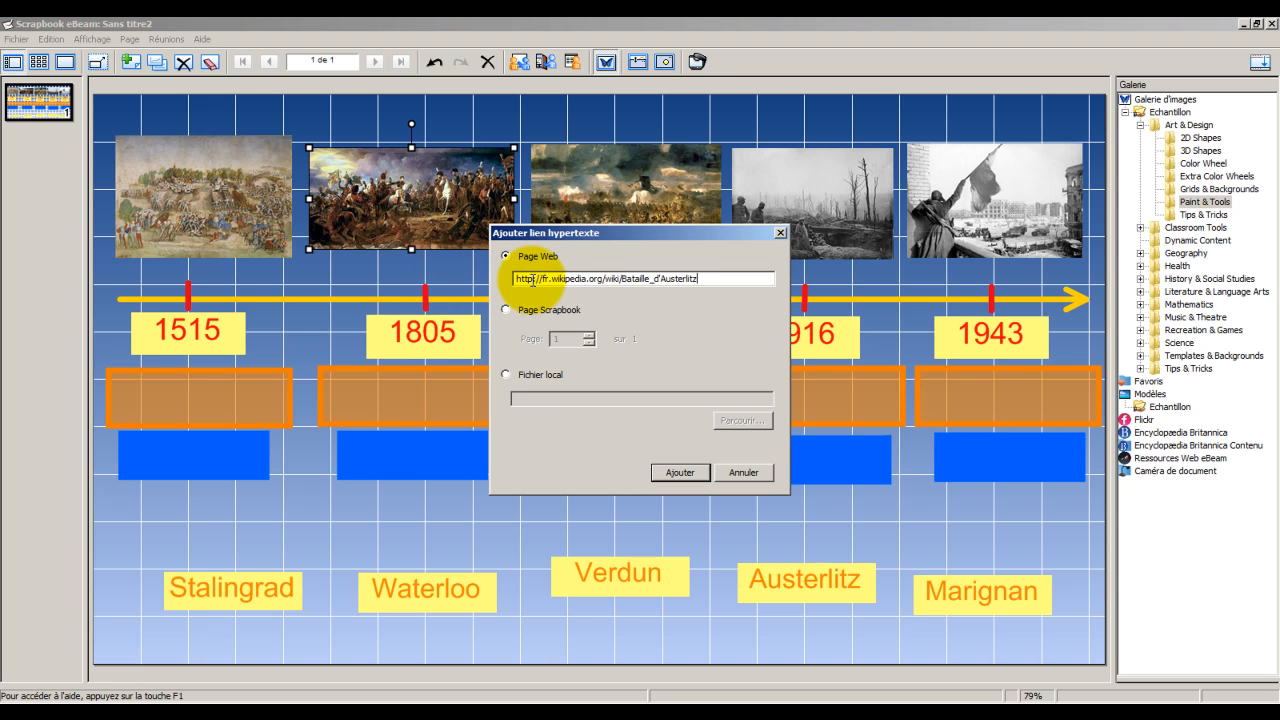
pyautogui.click(683, 474)
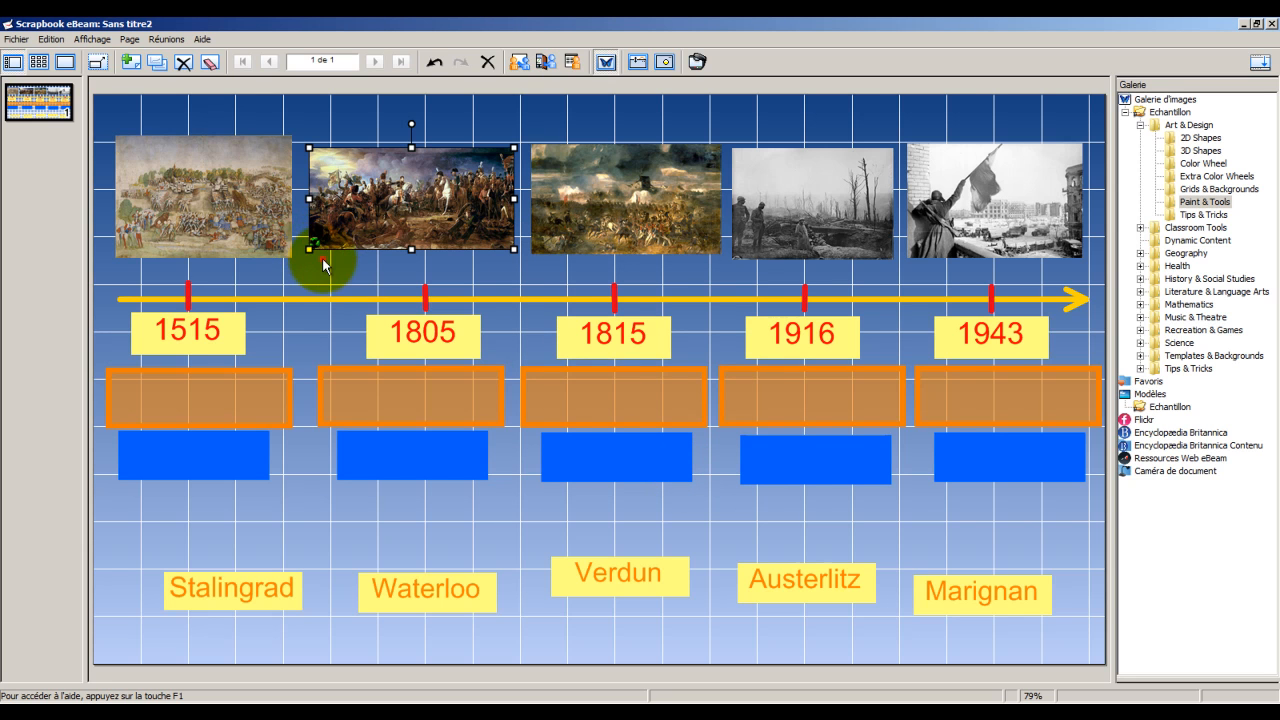
# Step: Test the hyperlink on the picture above 1805, close the browser tab it opens and return to the Scrapbook page
pyautogui.click(320, 251)
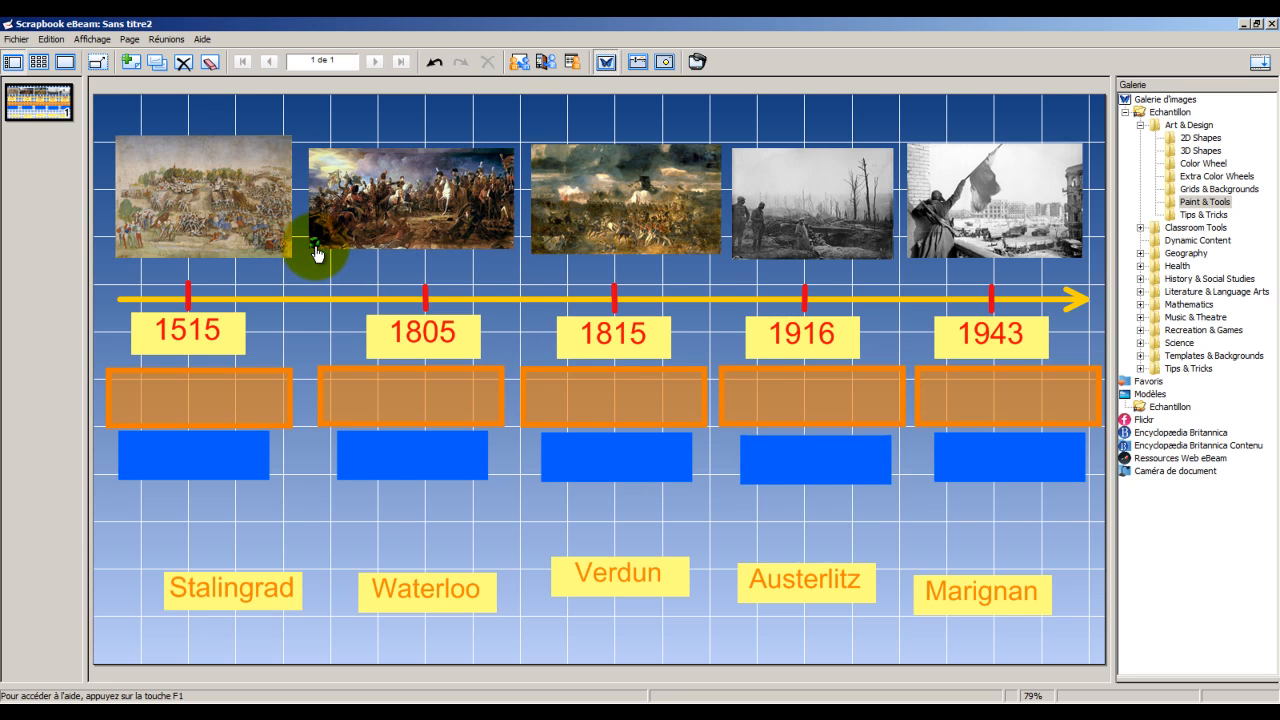
pyautogui.click(315, 253)
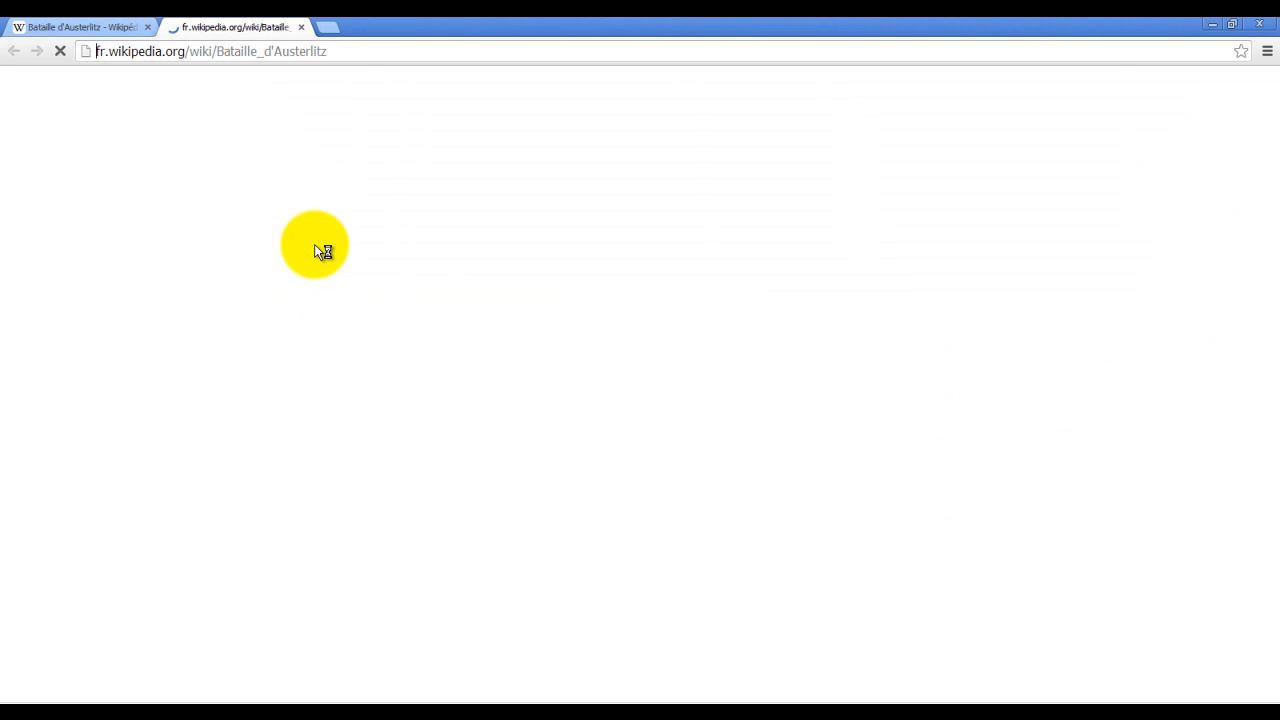
pyautogui.click(303, 28)
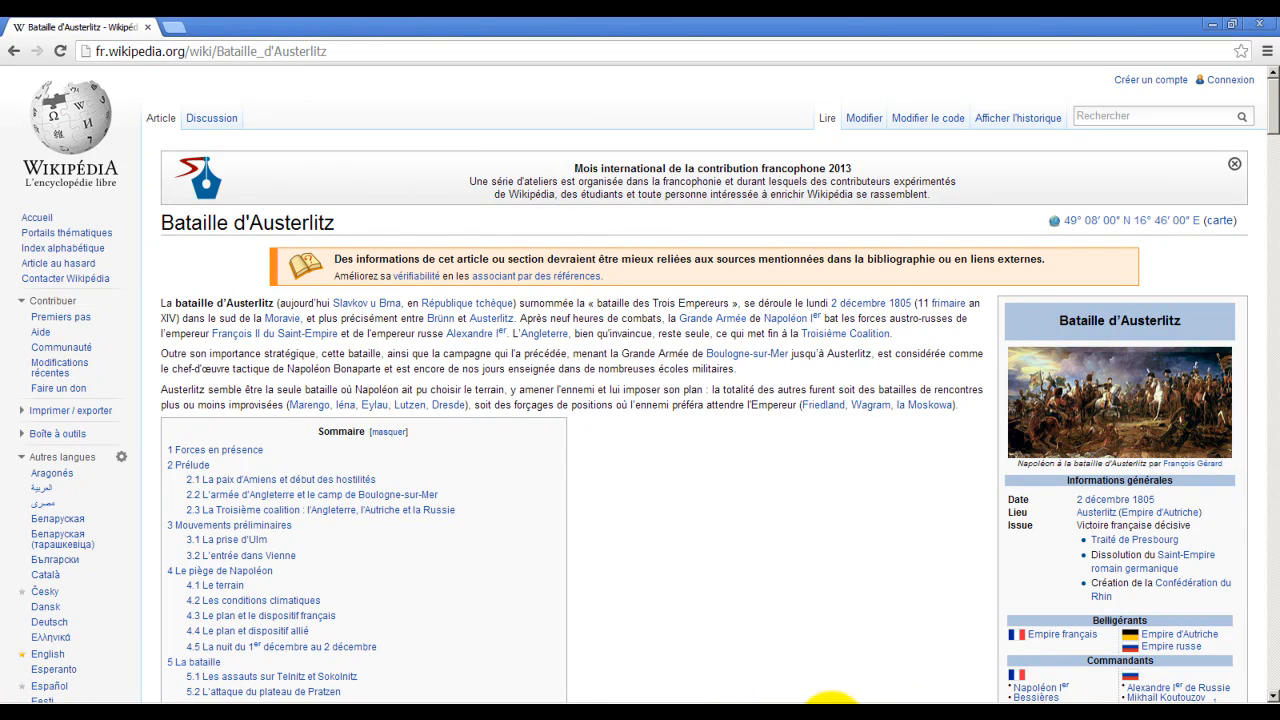
pyautogui.click(768, 717)
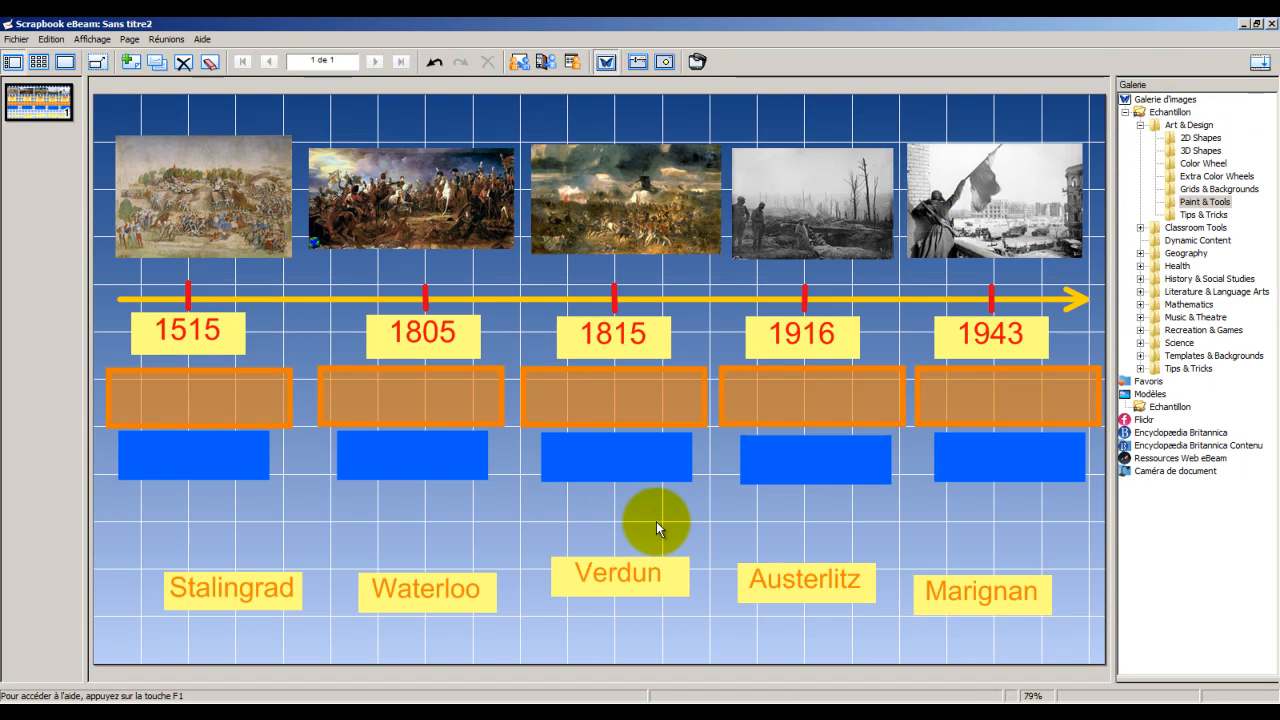